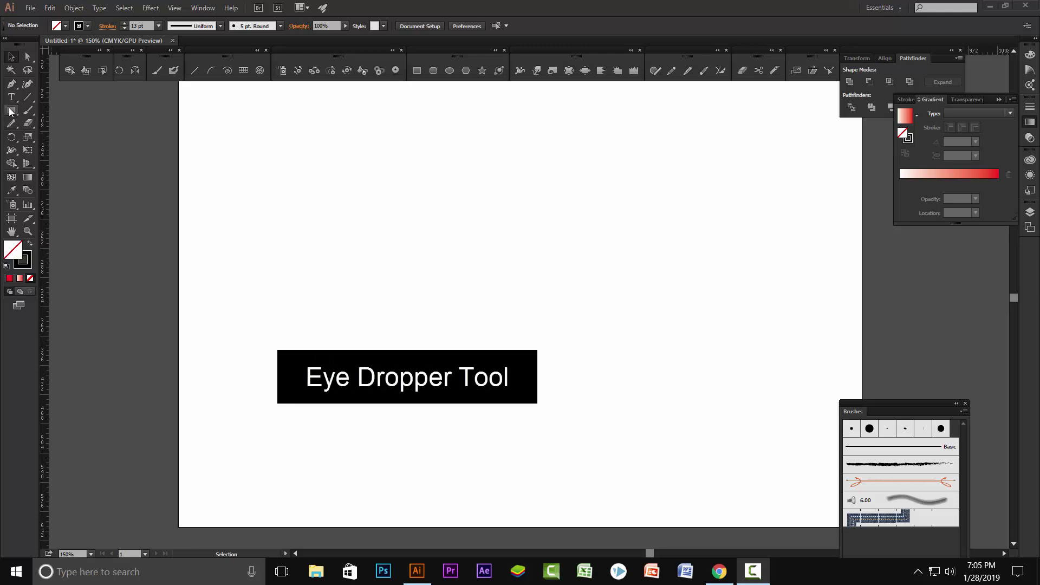
- Draw a circle on the artboard and enable Focal Fill pickup in the Eyedropper options
left_click_drag(11, 110, 50, 135)
left_click_drag(451, 211, 515, 275)
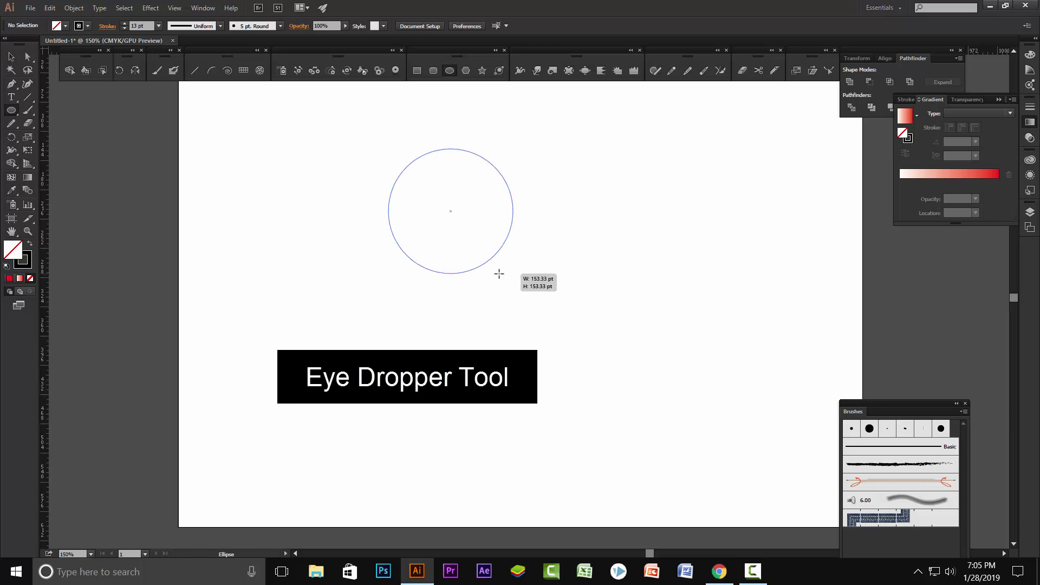
double_click(13, 189)
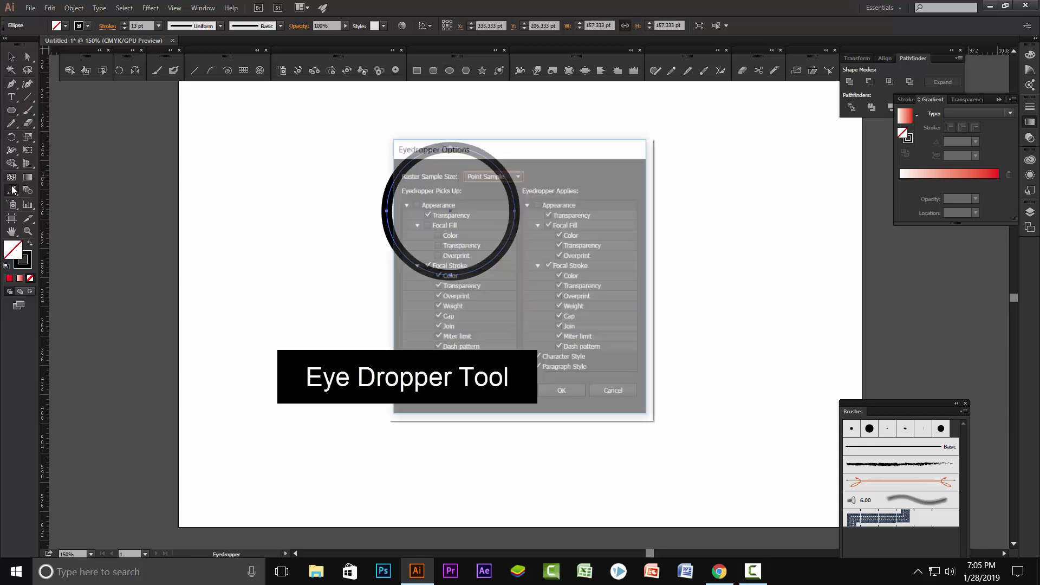
left_click(427, 225)
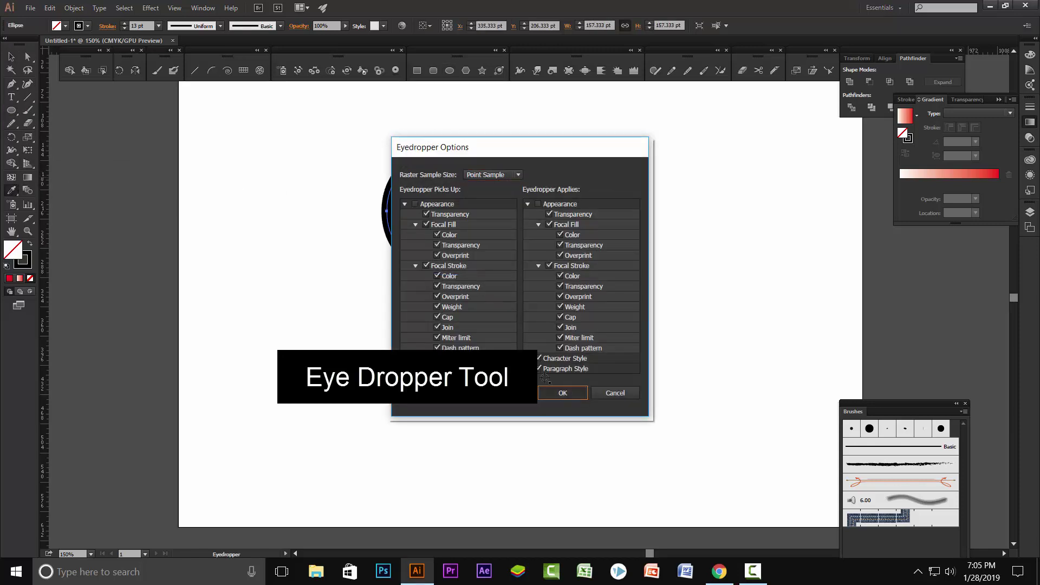
left_click(563, 393)
- Fill the circle with CMYK Blue and start duplicating it with Alt
left_click(11, 56)
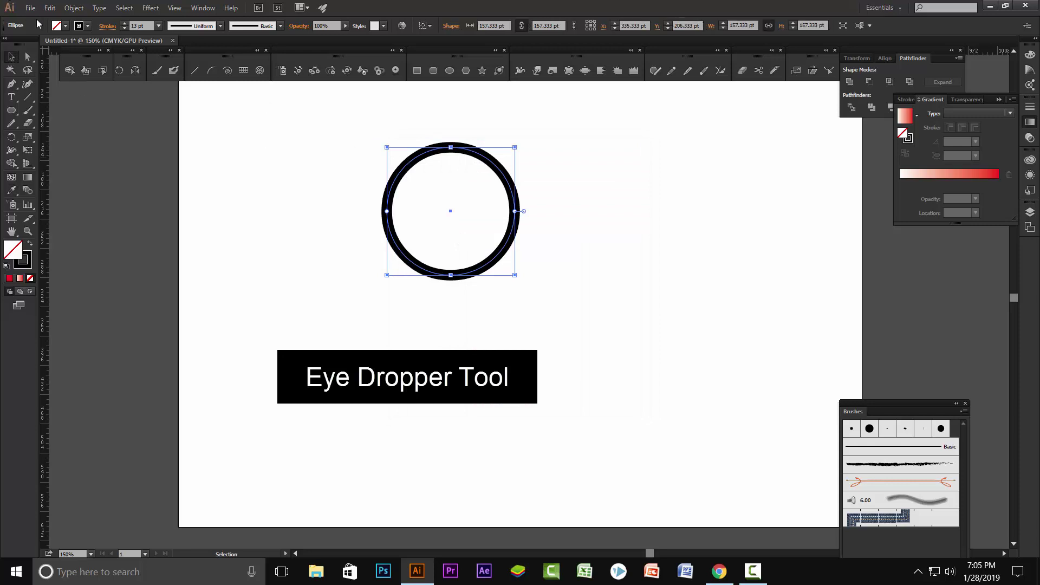
left_click(65, 26)
left_click(22, 42)
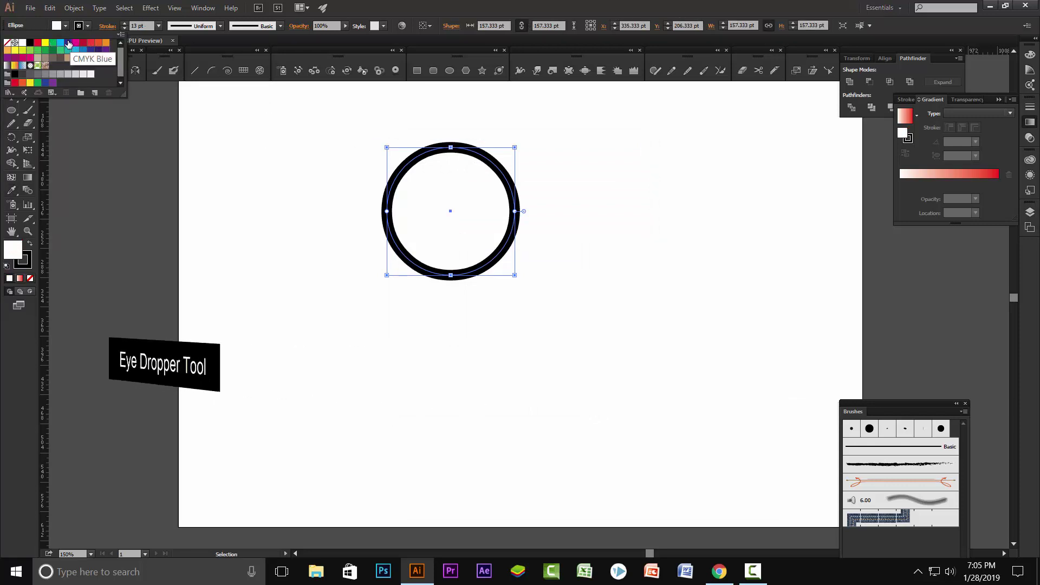
left_click(68, 44)
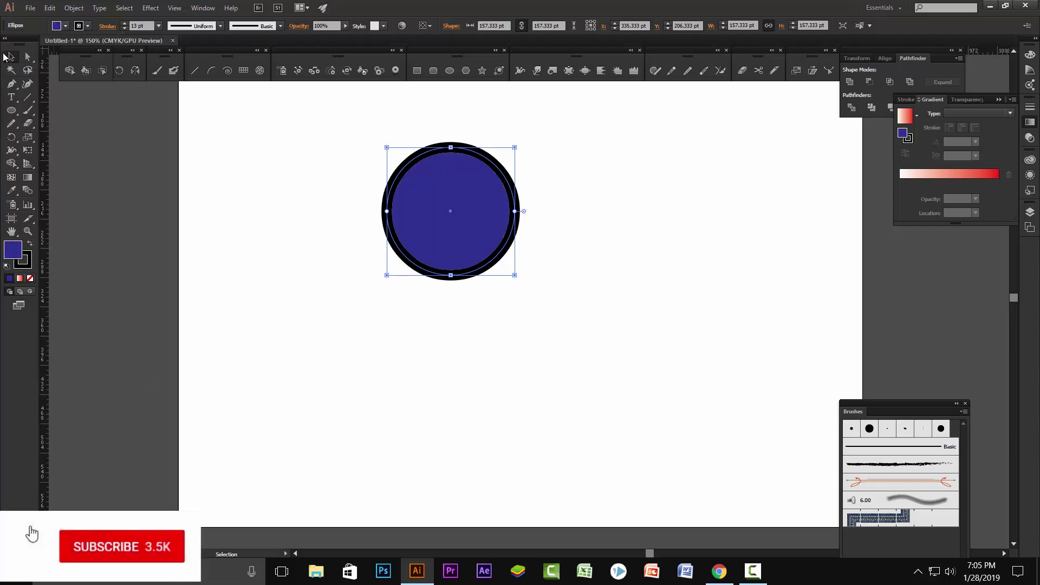
key("alt")
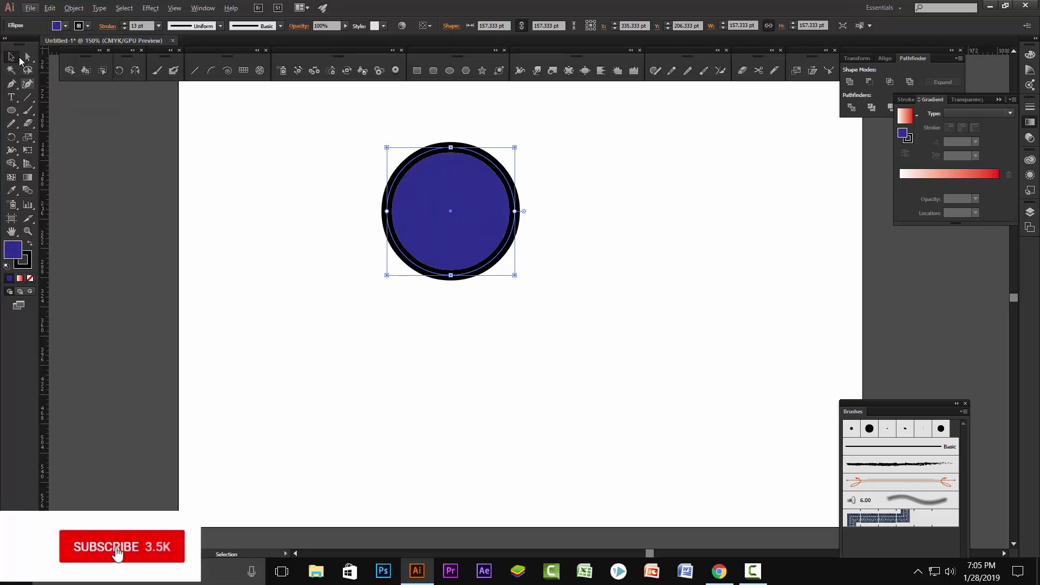
left_click(12, 57)
- Alt-drag a copy of the circle to the right, fill it red, then eyedropper the blue circle
left_click_drag(420, 229, 643, 236)
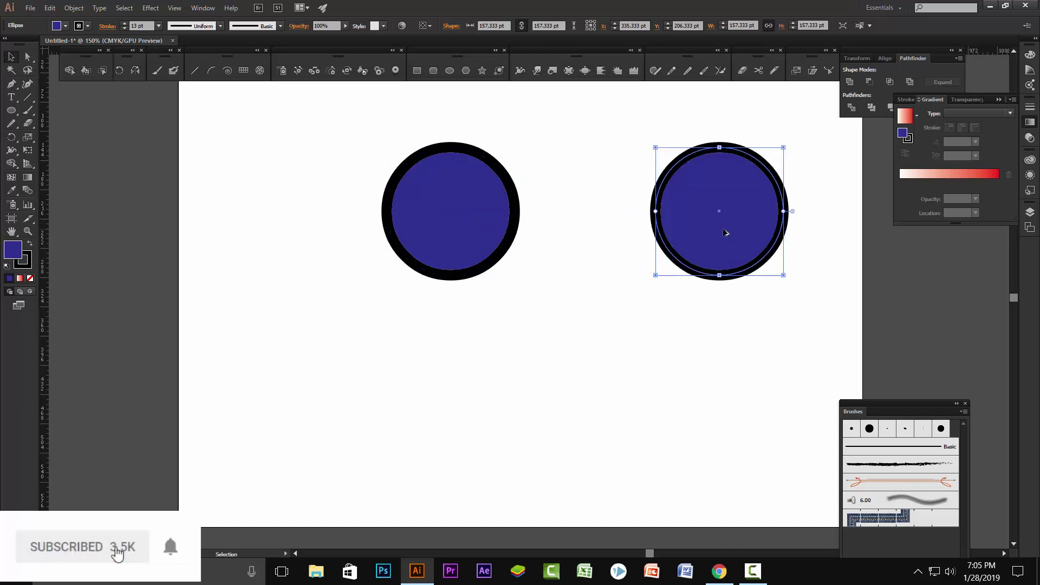
left_click(66, 26)
left_click(82, 50)
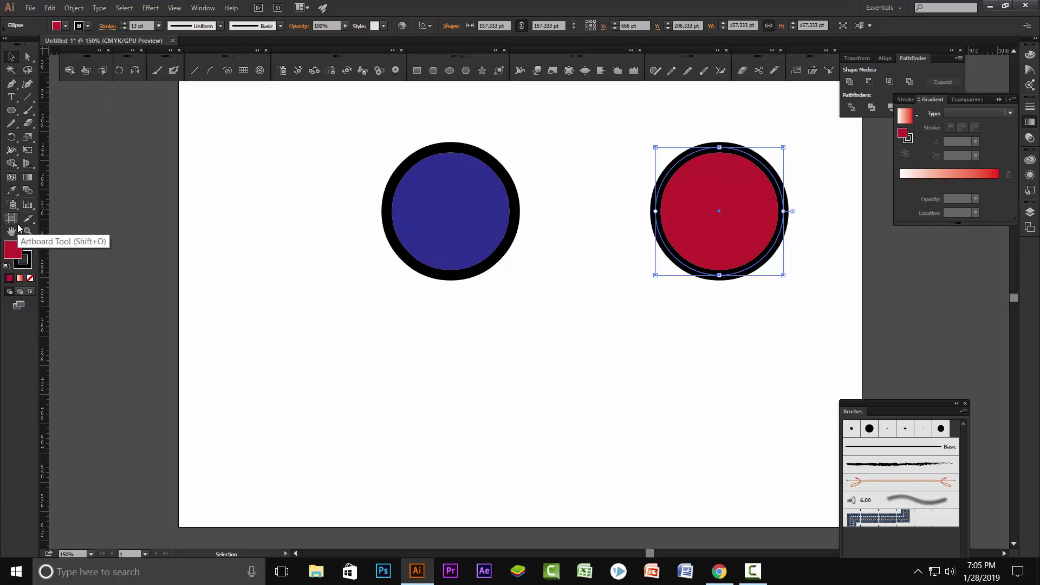
key("i")
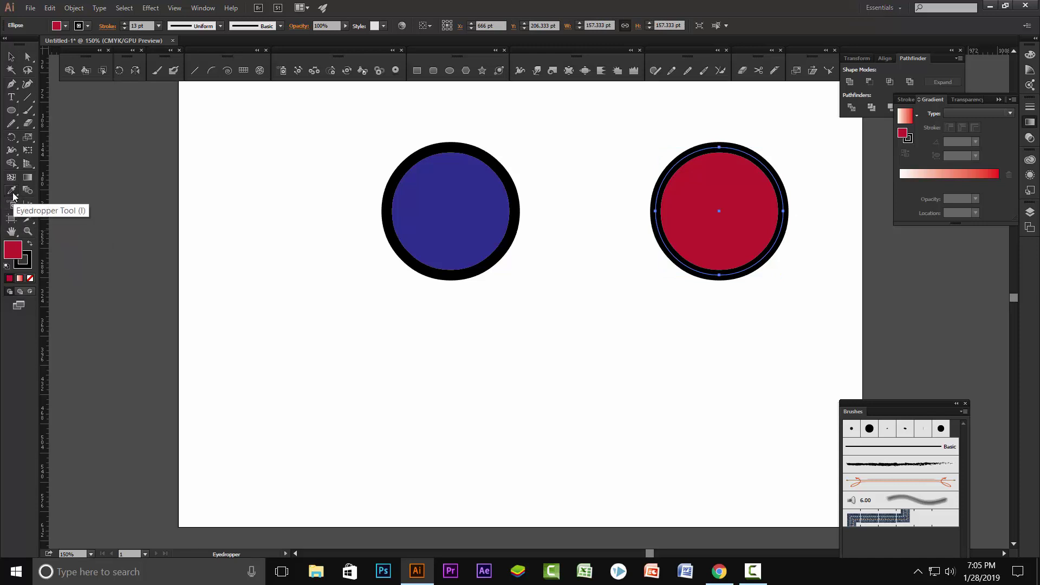
left_click(445, 205)
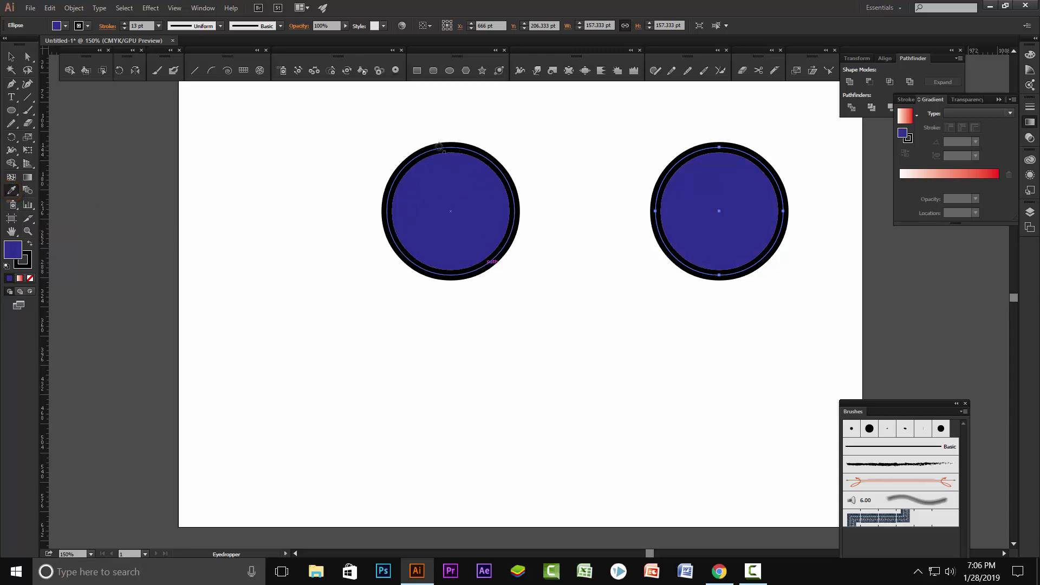
- Eyedropper the blank artboard and grey pasteboard onto the copy, then undo those changes
left_click(370, 292)
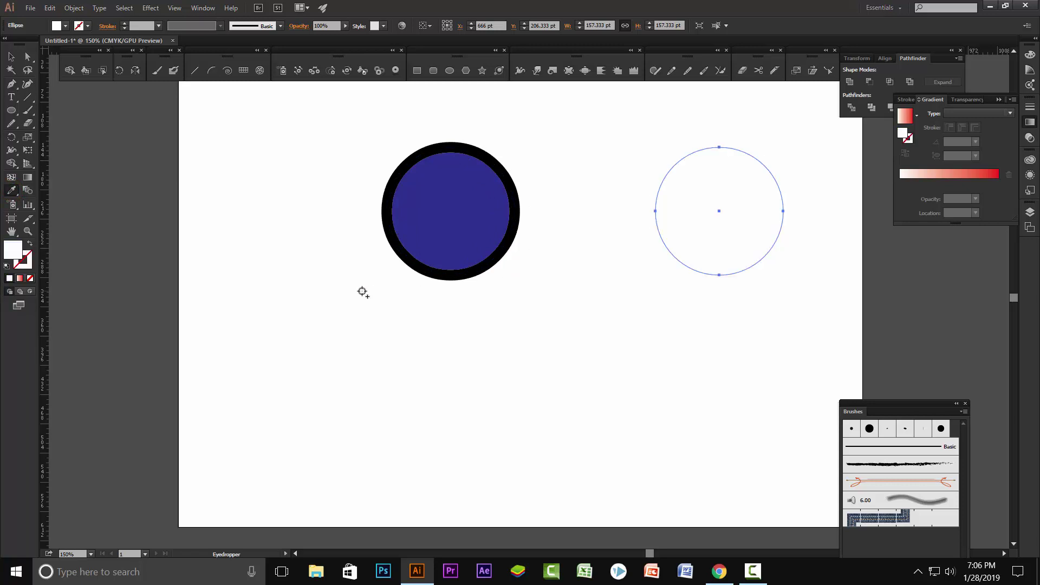
left_click(123, 302)
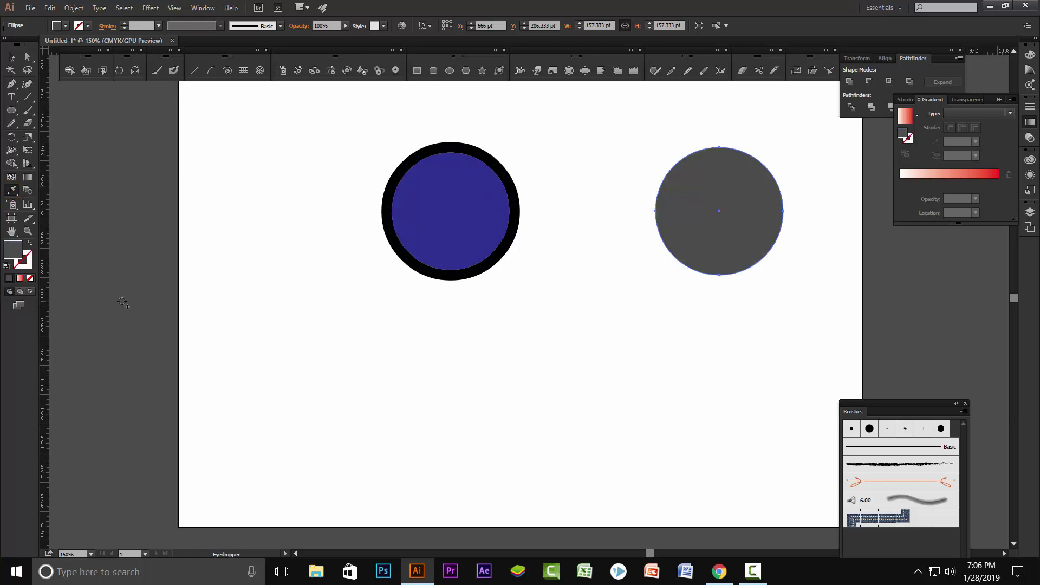
key("ctrl+z")
key("ctrl+z")
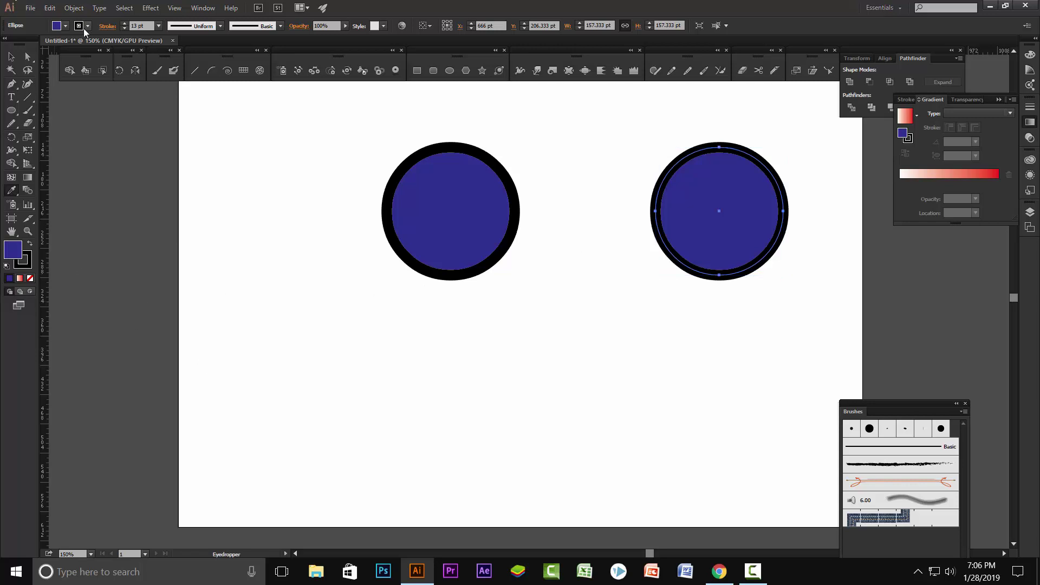
- Try outline options of None, magenta and crimson, then reselect the right circle
left_click(87, 26)
left_click(11, 44)
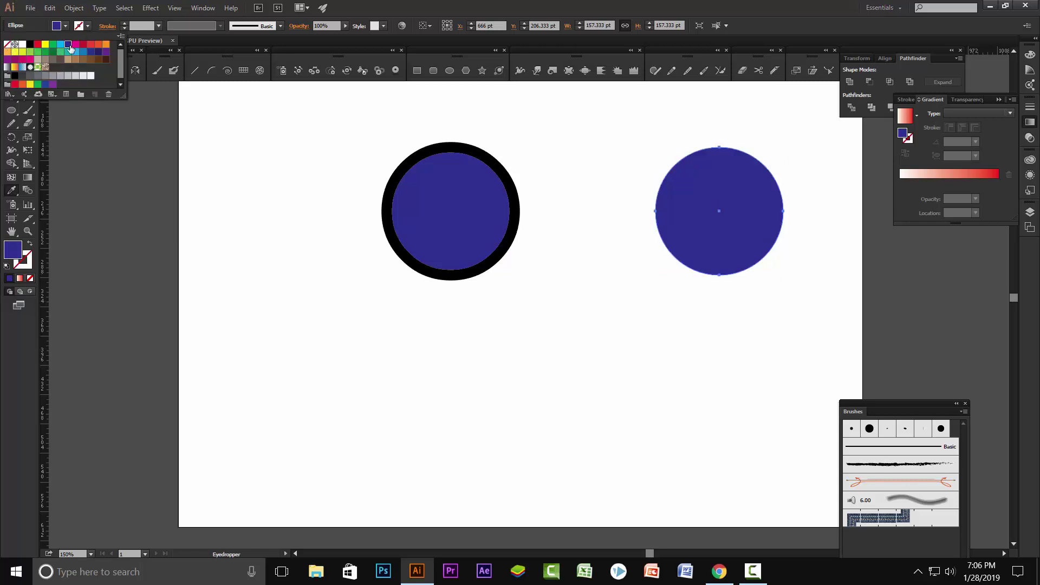
left_click(76, 46)
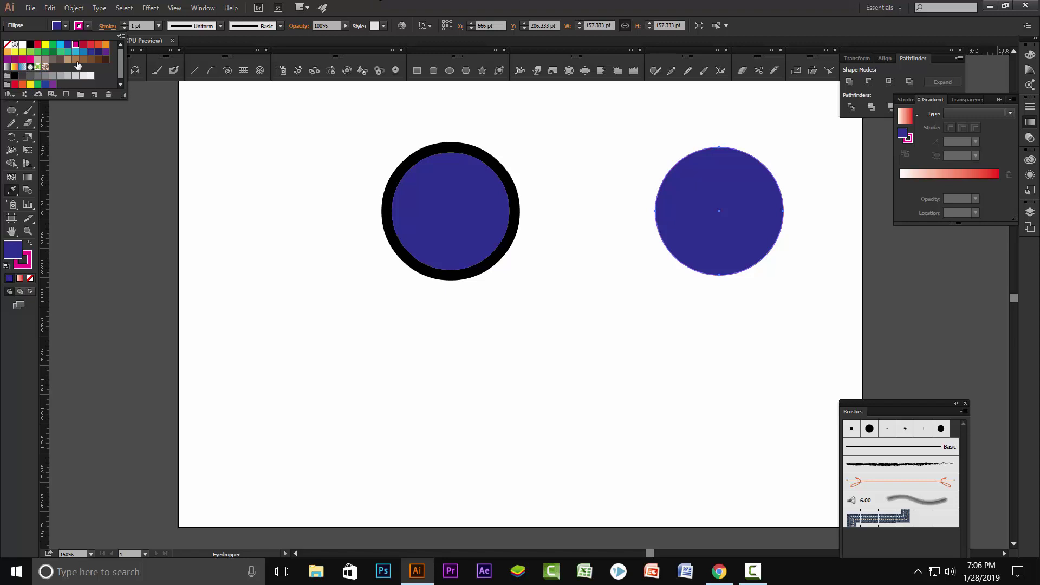
left_click(83, 45)
key("Escape")
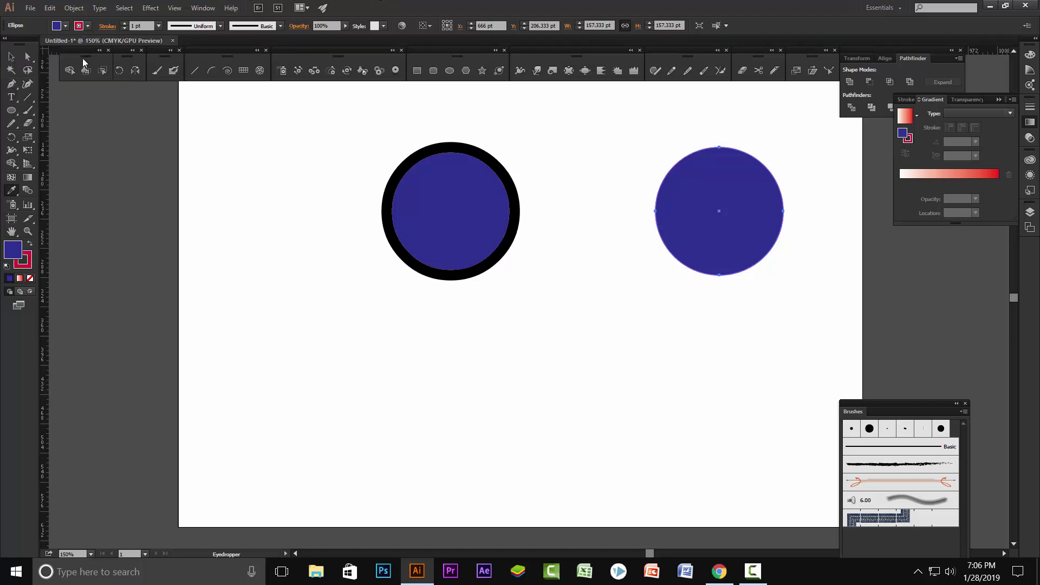
left_click(10, 57)
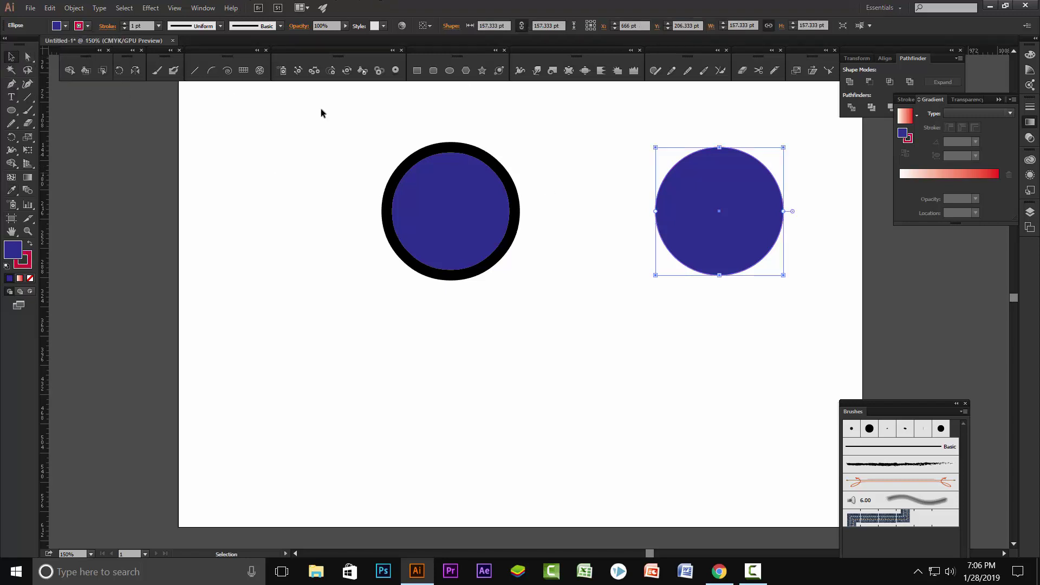
- Give the right circle no outline and a red fill, then select the blue circle
left_click(87, 26)
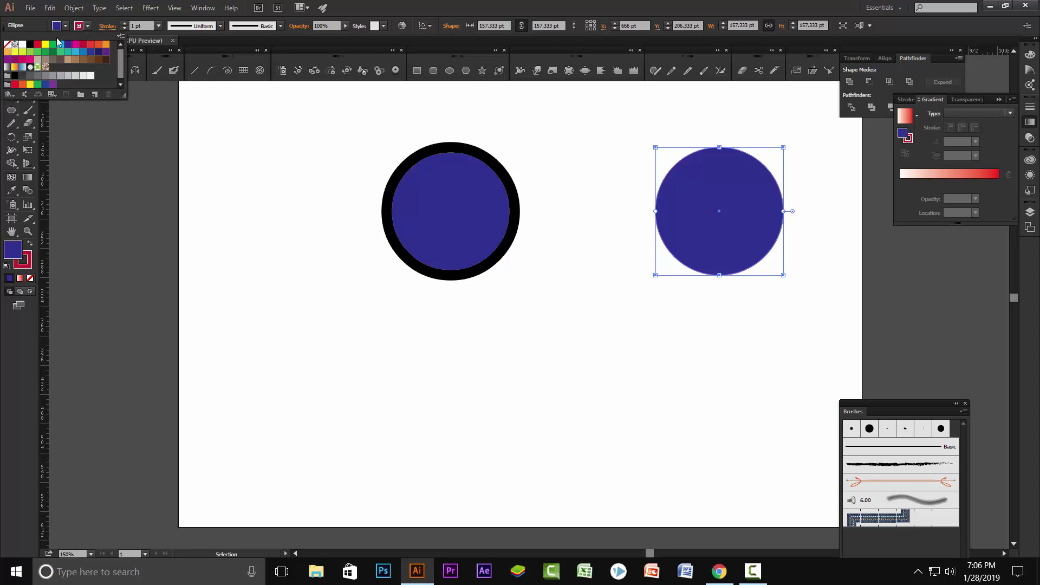
left_click(7, 44)
left_click(65, 26)
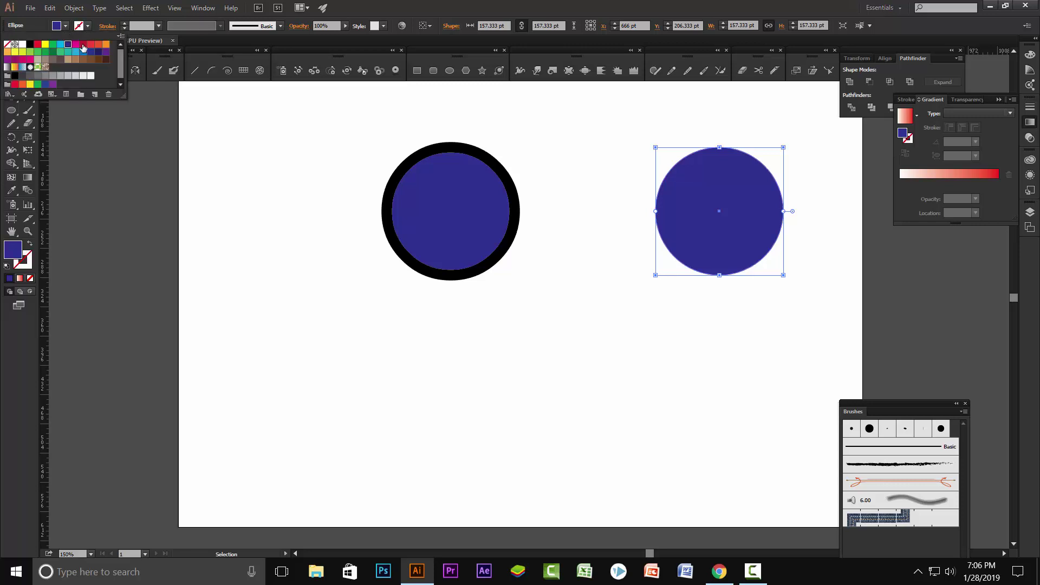
left_click(90, 44)
left_click(534, 123)
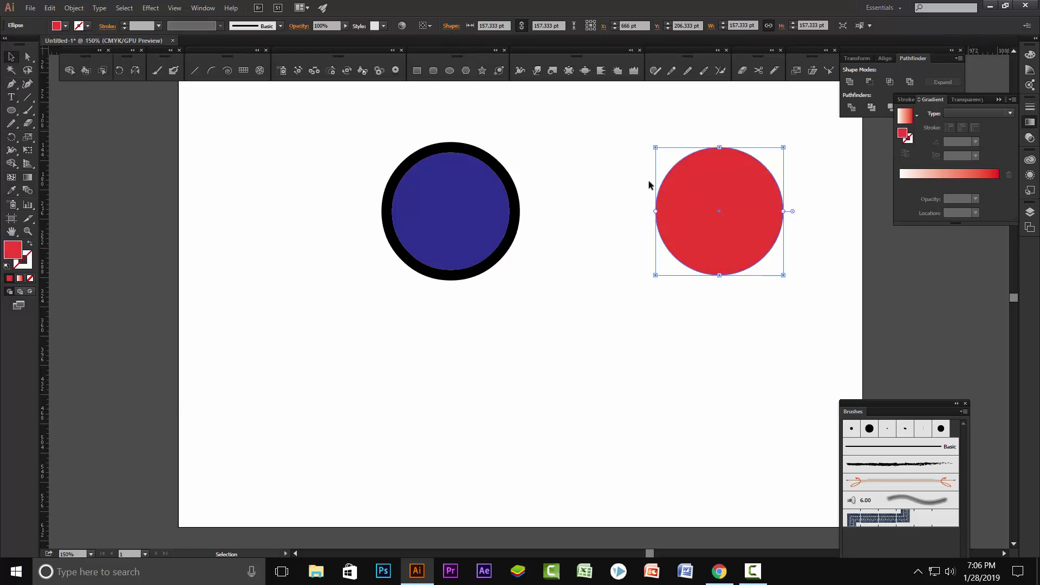
left_click(598, 222)
left_click(513, 205)
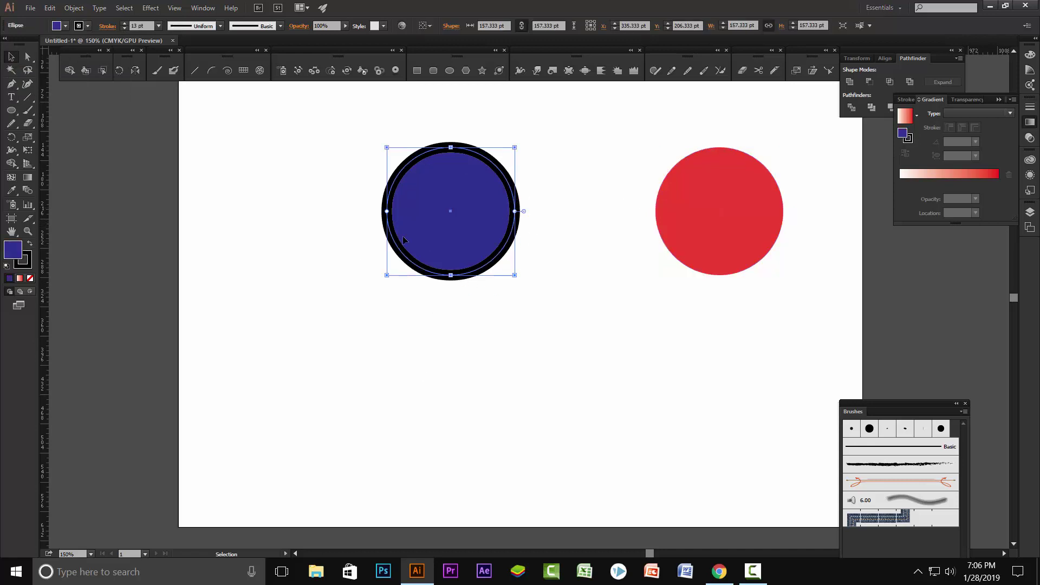
- Uncheck Focal Fill in the Eyedropper options, test-sample the red circle, undo, and reselect it
double_click(10, 193)
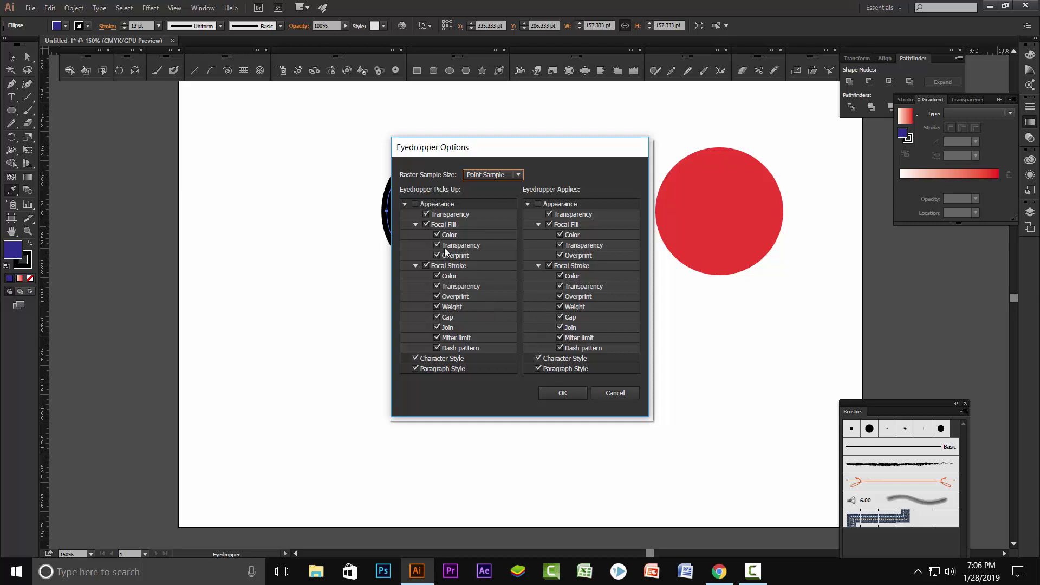
left_click(427, 224)
left_click(562, 396)
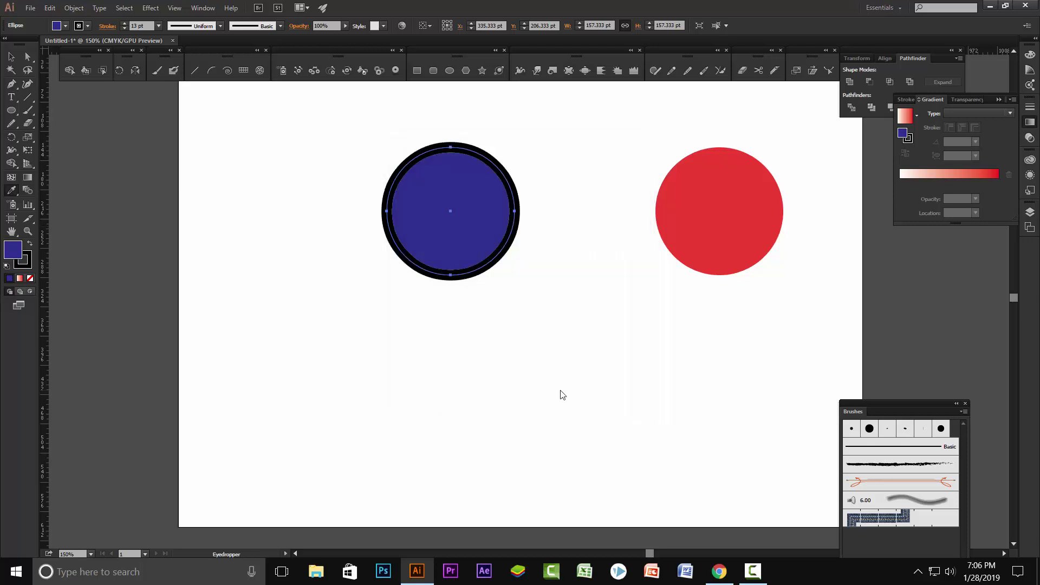
left_click(724, 248)
key("ctrl+z")
key("v")
left_click(710, 216)
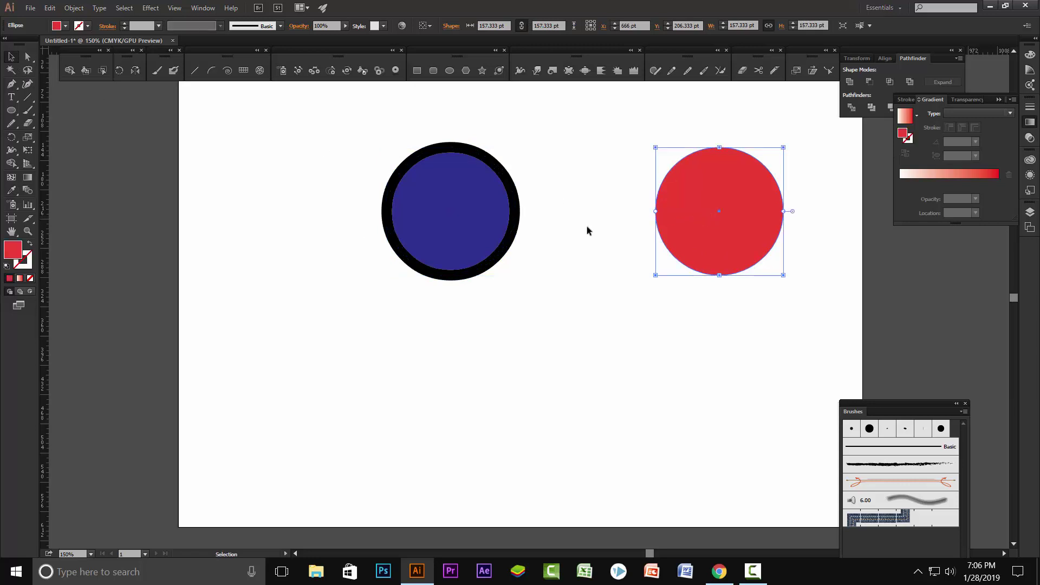
- Eyedropper the blue circle's black outline, re-enable fill pickup, then sample its blue fill too
key("i")
left_click(493, 197)
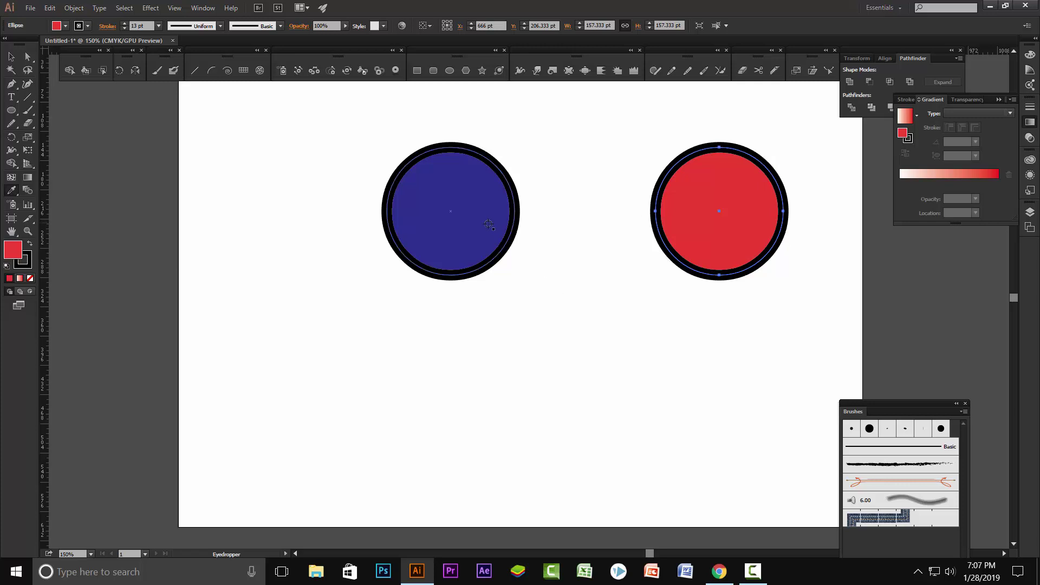
double_click(11, 190)
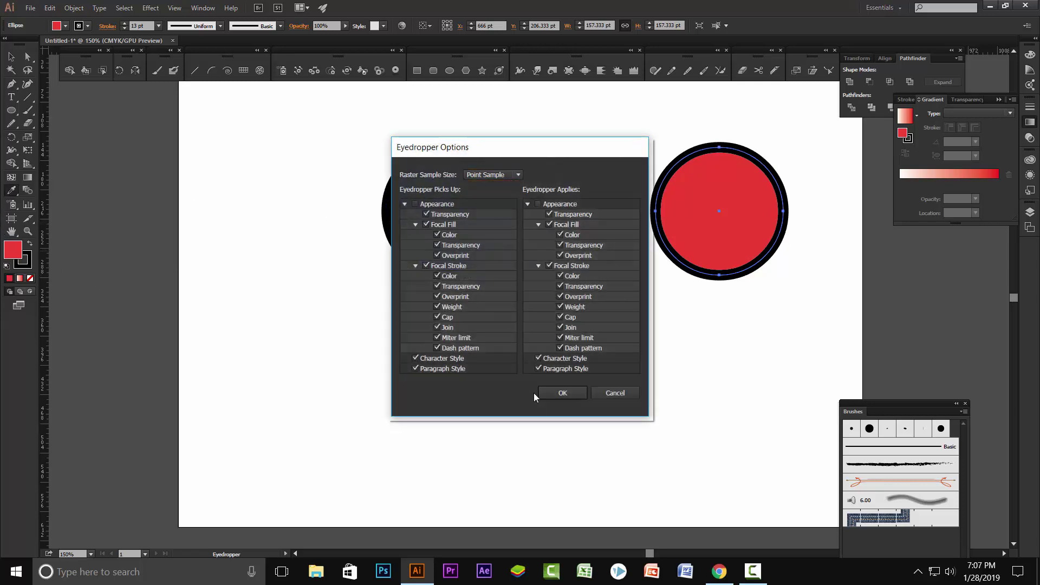
left_click(561, 393)
left_click(484, 222)
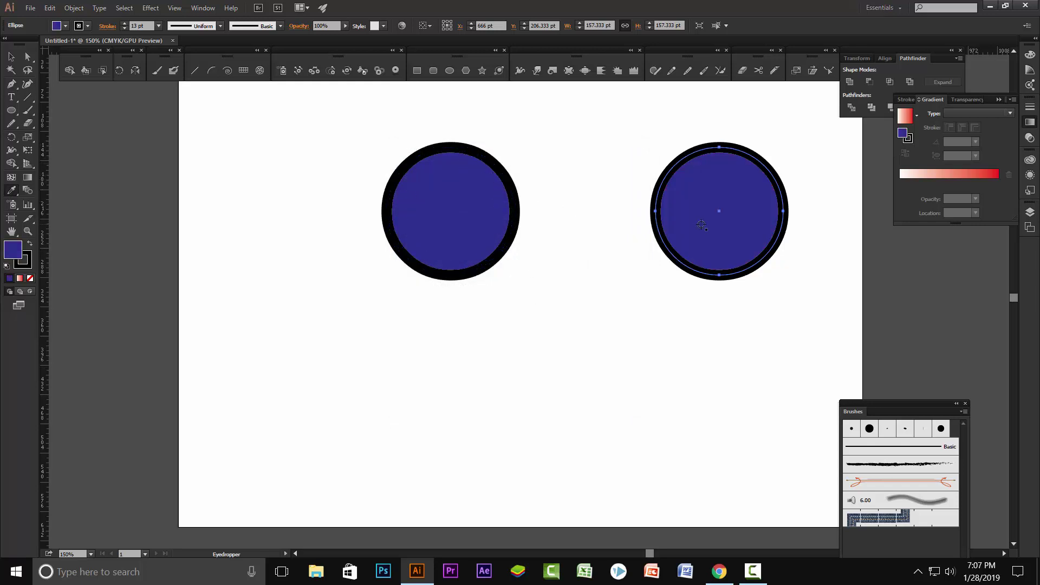
- Uncheck Focal Stroke in the Eyedropper options, then sample the left circle's fill
double_click(11, 190)
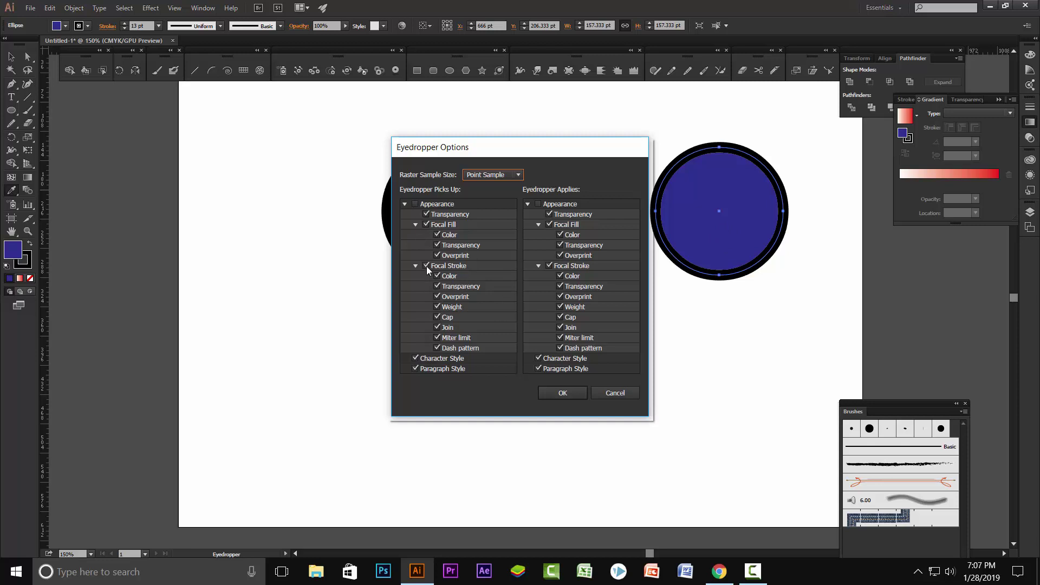
left_click(562, 394)
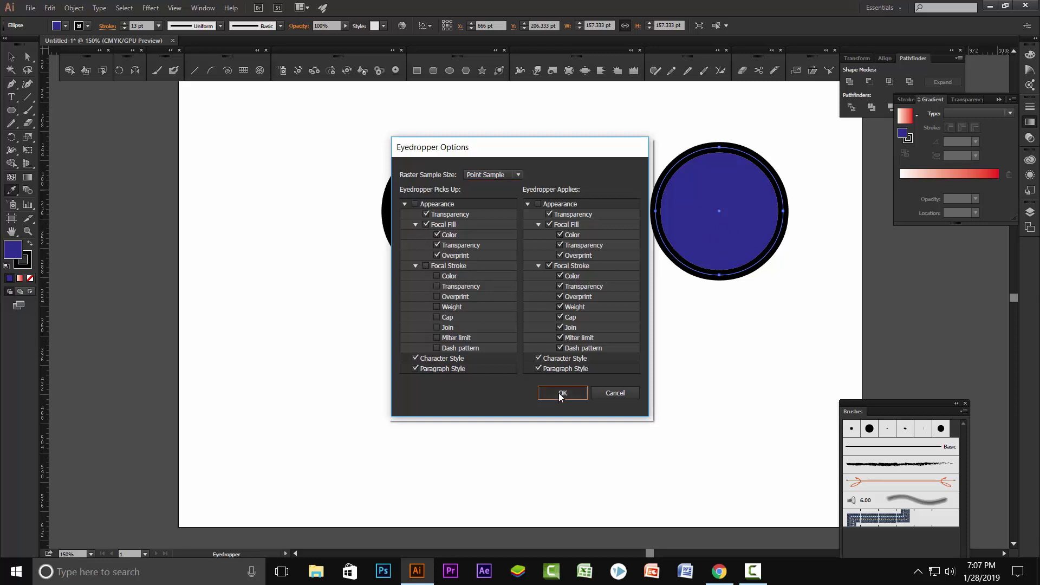
left_click(459, 235)
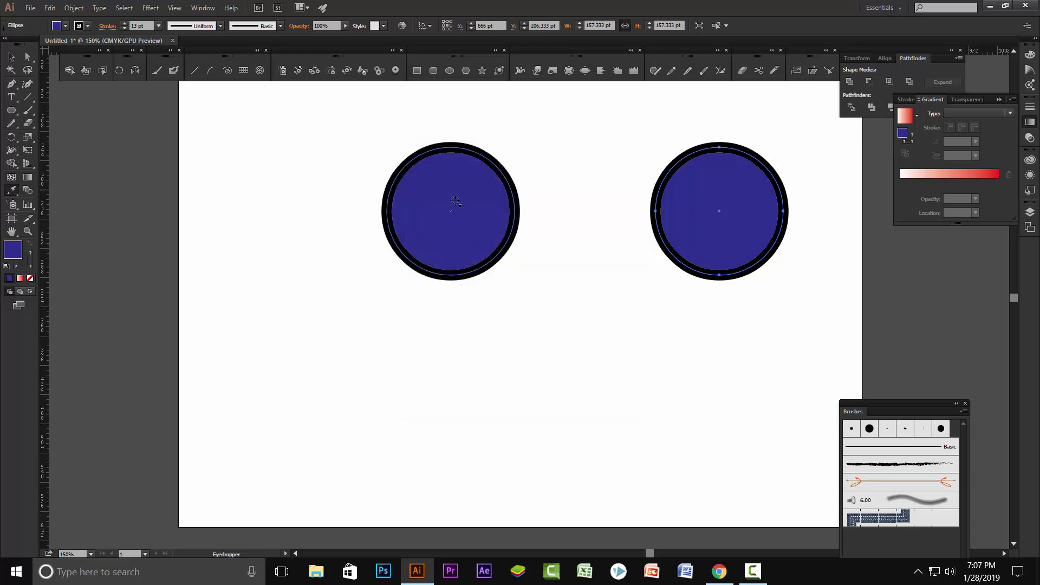
left_click(12, 56)
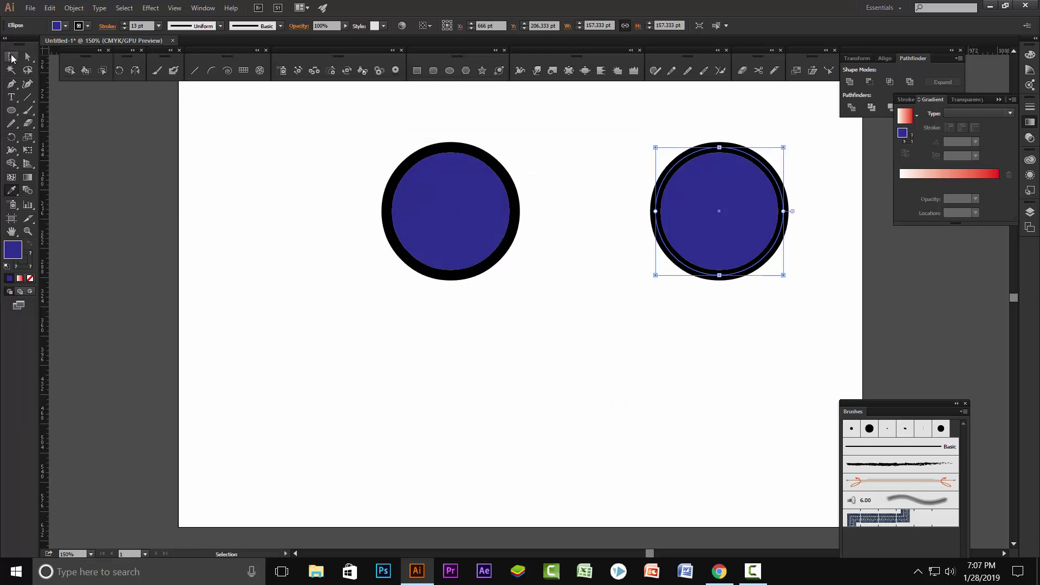
- Set the left circle's fill to magenta and its outline to light green
left_click(368, 231)
left_click(472, 208)
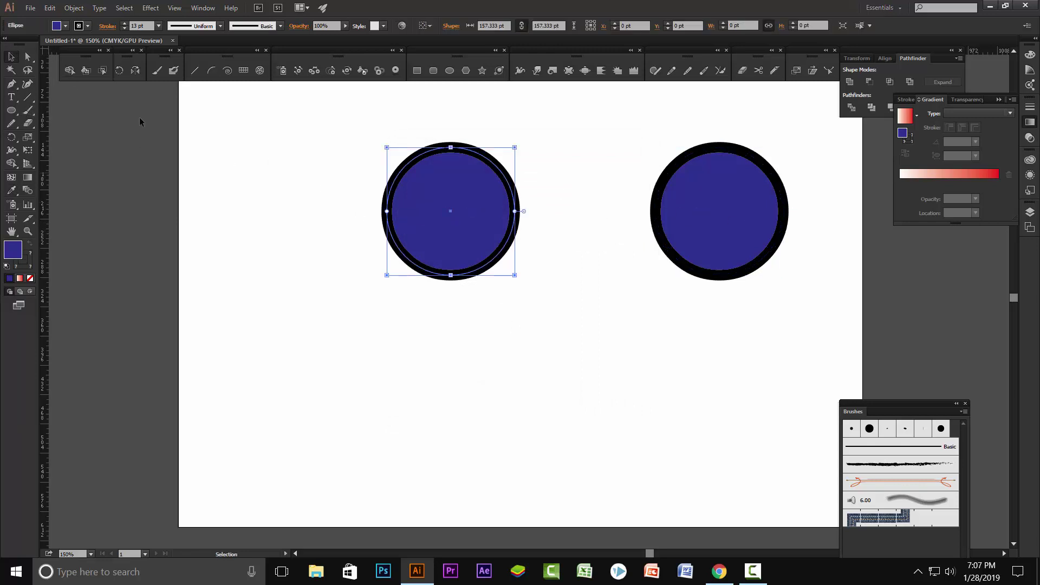
left_click(65, 26)
left_click(77, 45)
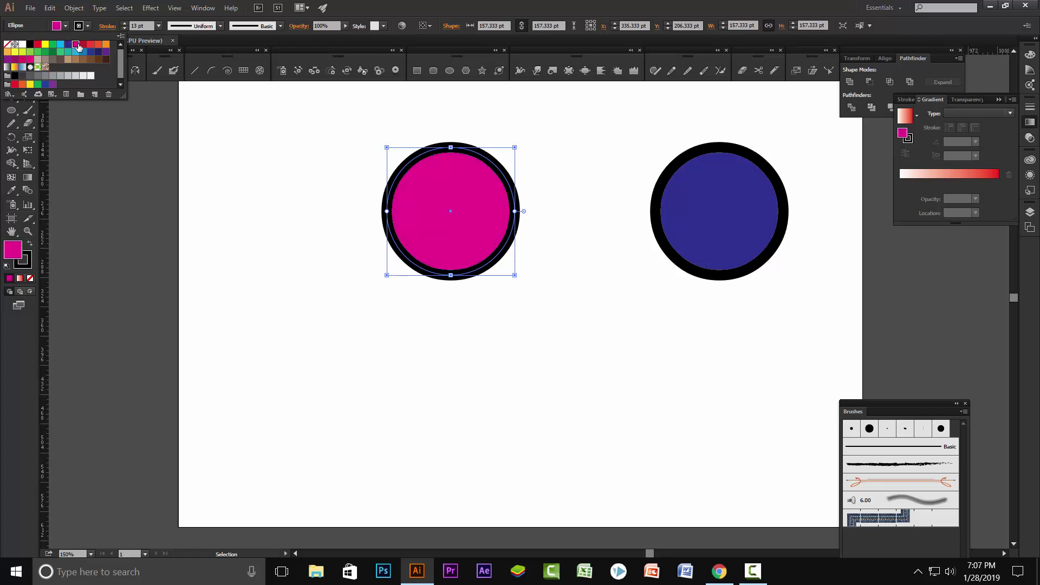
left_click(87, 25)
left_click(91, 44)
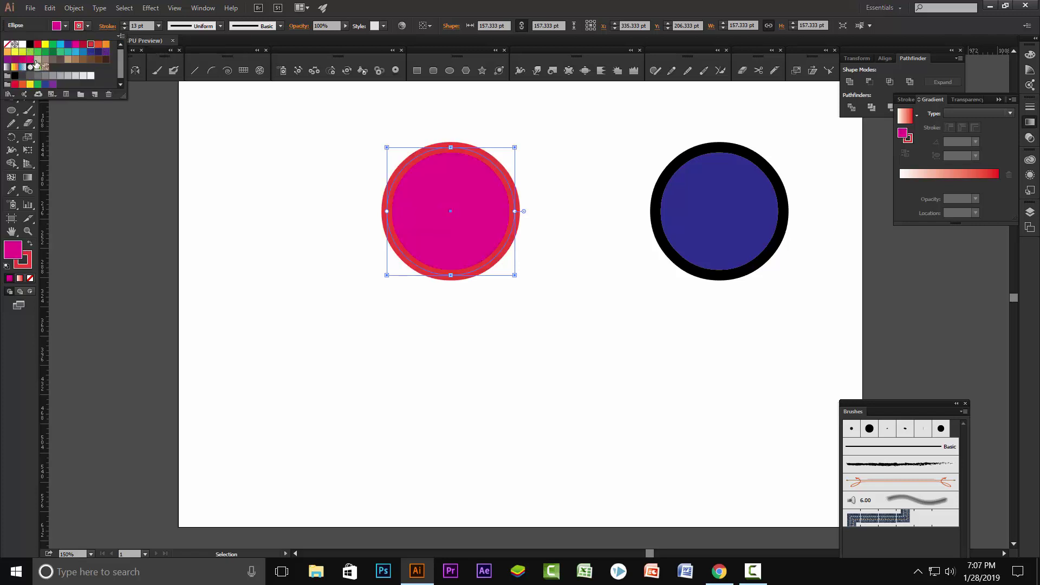
left_click(30, 51)
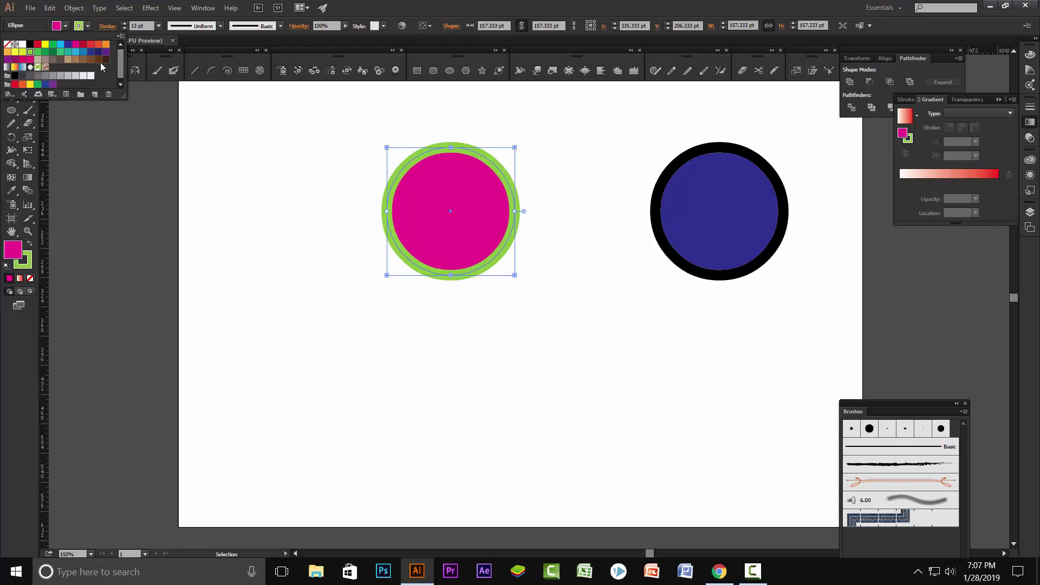
left_click(739, 200)
- Eyedropper the left circle's magenta fill onto the right circle, then re-check Focal Stroke pickup
key("i")
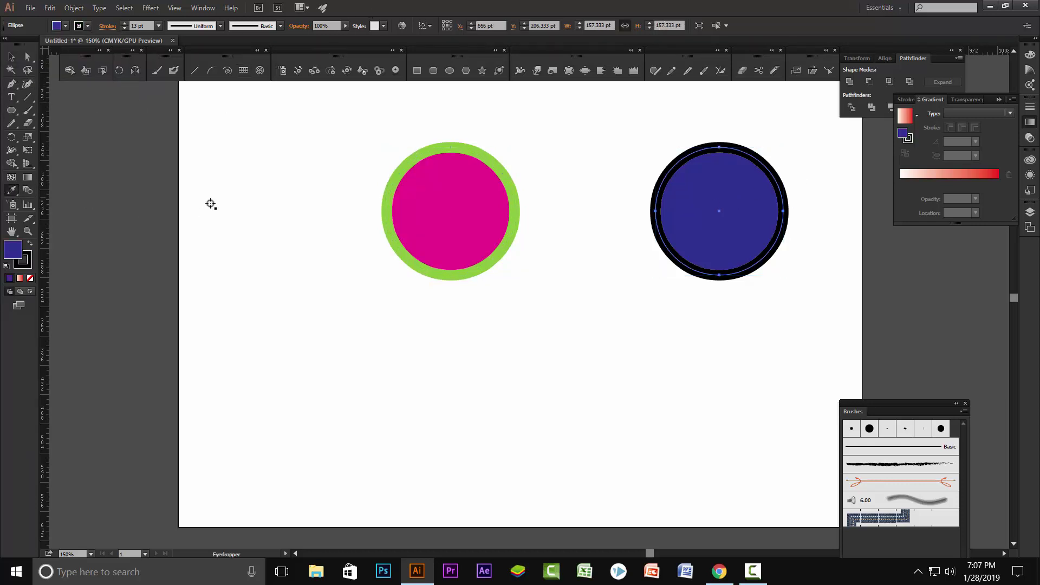
left_click(448, 202)
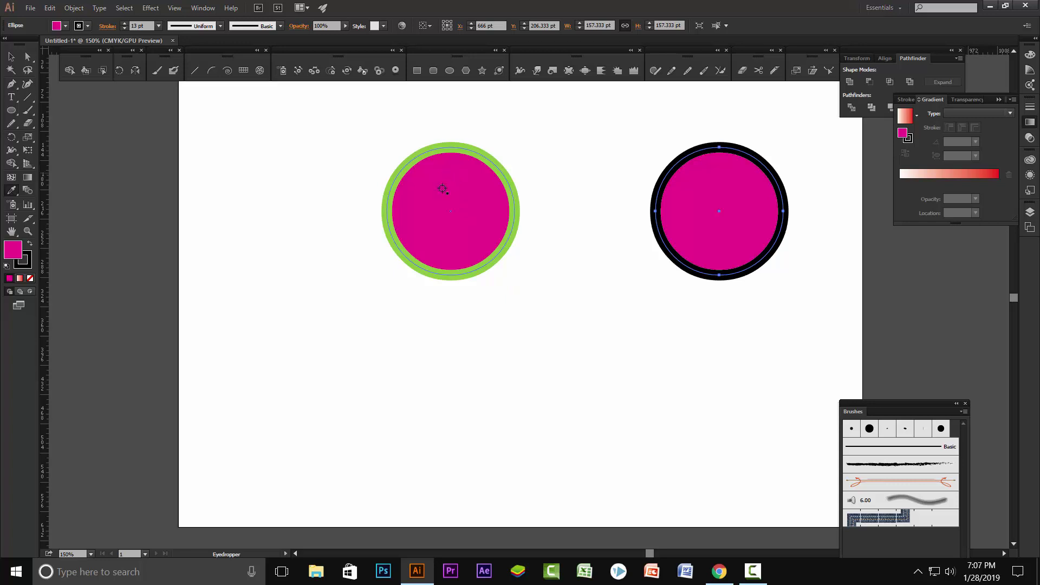
double_click(11, 191)
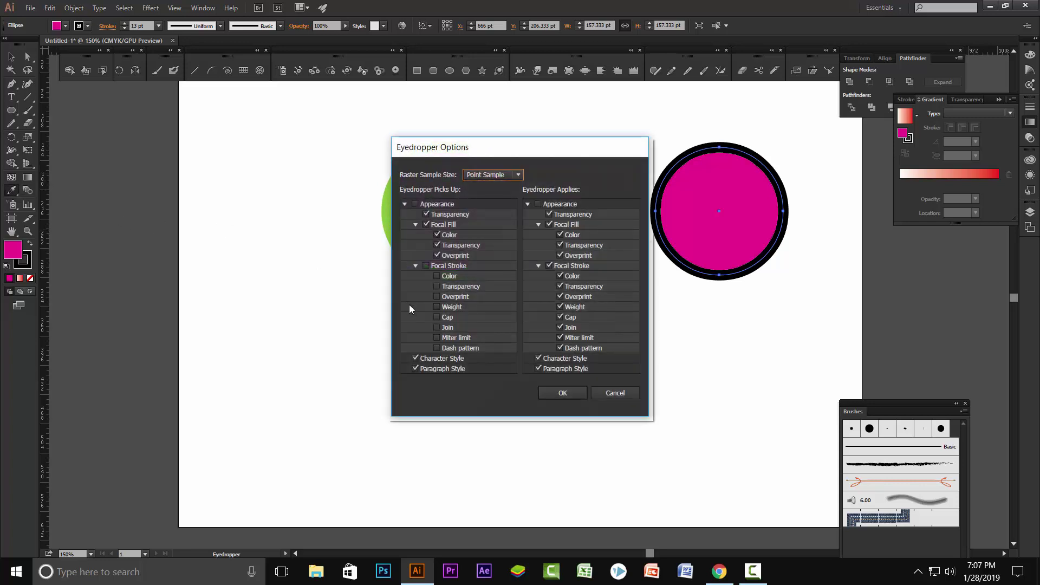
left_click(425, 265)
- Cancel the Eyedropper options and type 'tech bd guide' below the circles
left_click(619, 393)
scroll(551, 529, "up", 2)
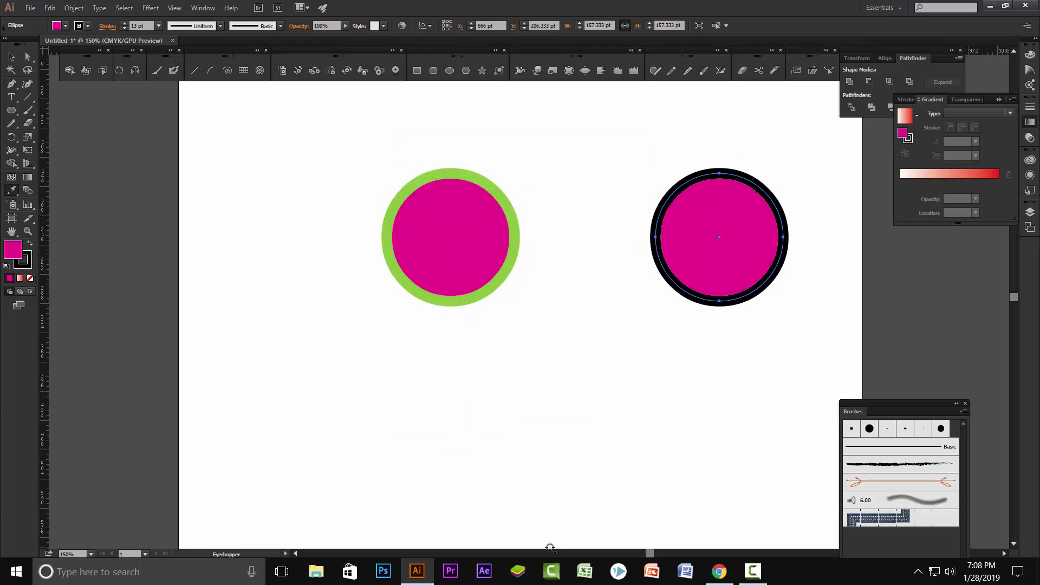
scroll(552, 531, "up", 2)
key("t")
left_click(445, 410)
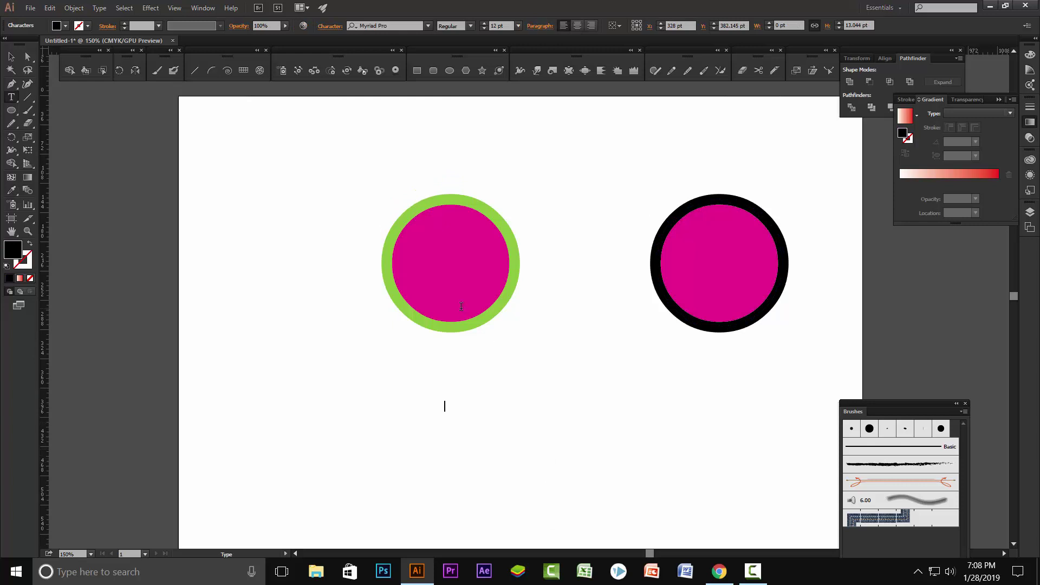
type("the")
key("BackSpace")
key("BackSpace")
key("BackSpace")
type("e")
type(" gu")
- Scale the text up to 73.89 pt and Alt+Shift-drag a duplicate directly below
key("Escape")
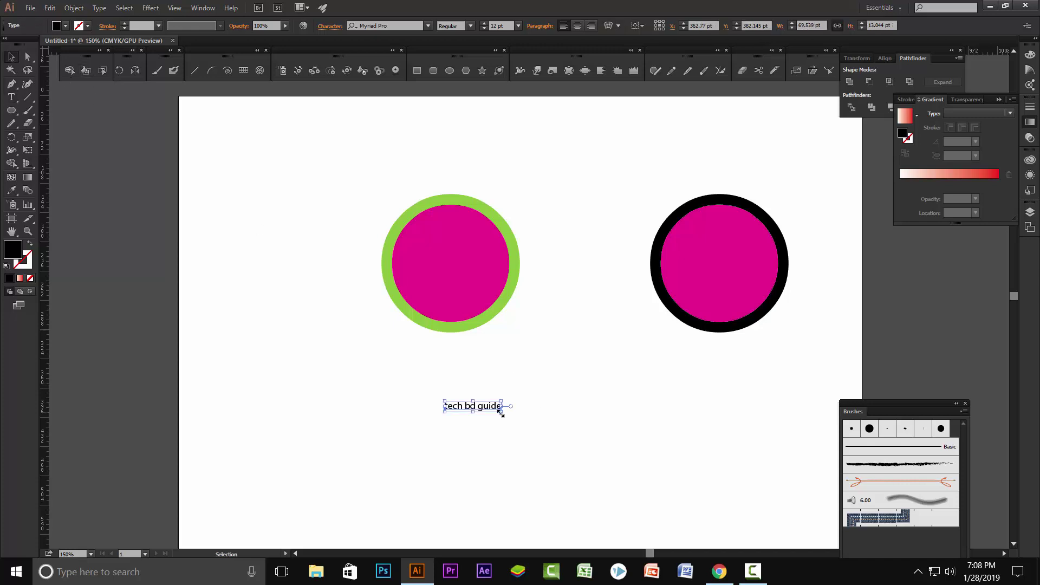
mouse_move(502, 410)
left_mouse_down()
mouse_move(662, 492)
mouse_move(652, 495)
left_mouse_up()
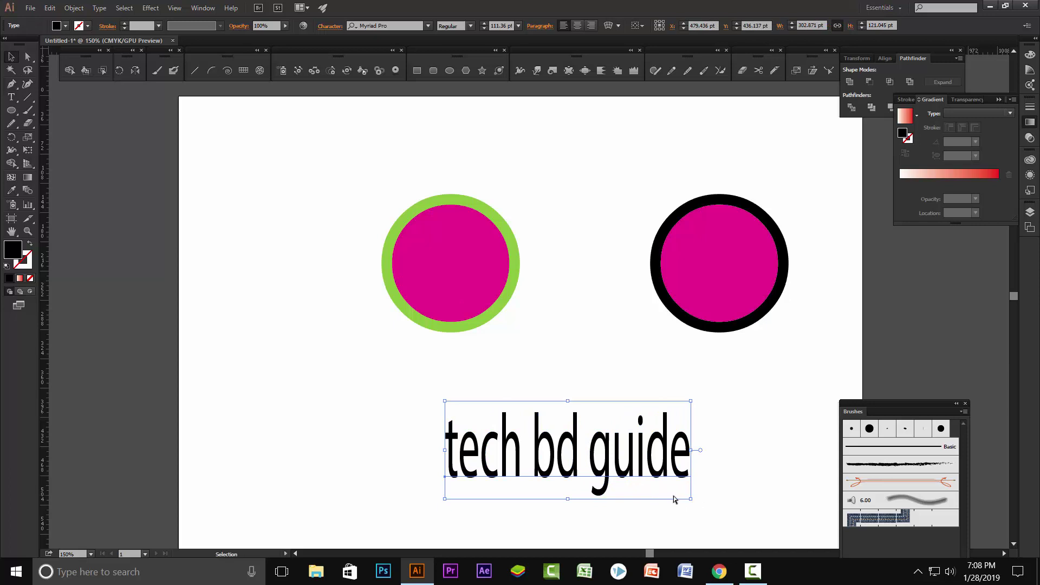
key("ctrl+z")
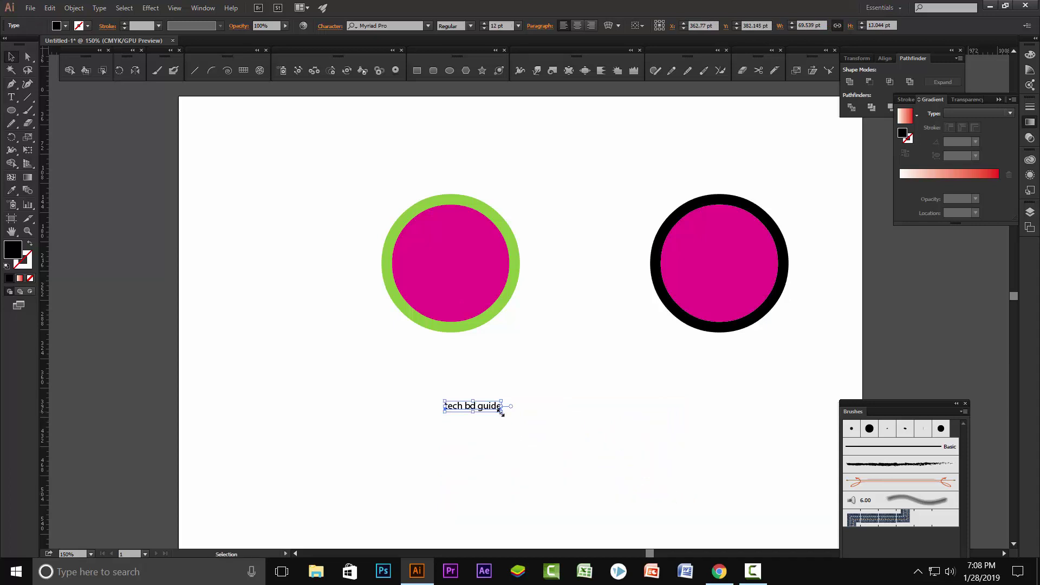
left_click_drag(500, 412, 793, 466)
mouse_move(663, 440)
left_mouse_down()
mouse_move(570, 414)
mouse_move(556, 396)
mouse_move(564, 480)
left_mouse_up()
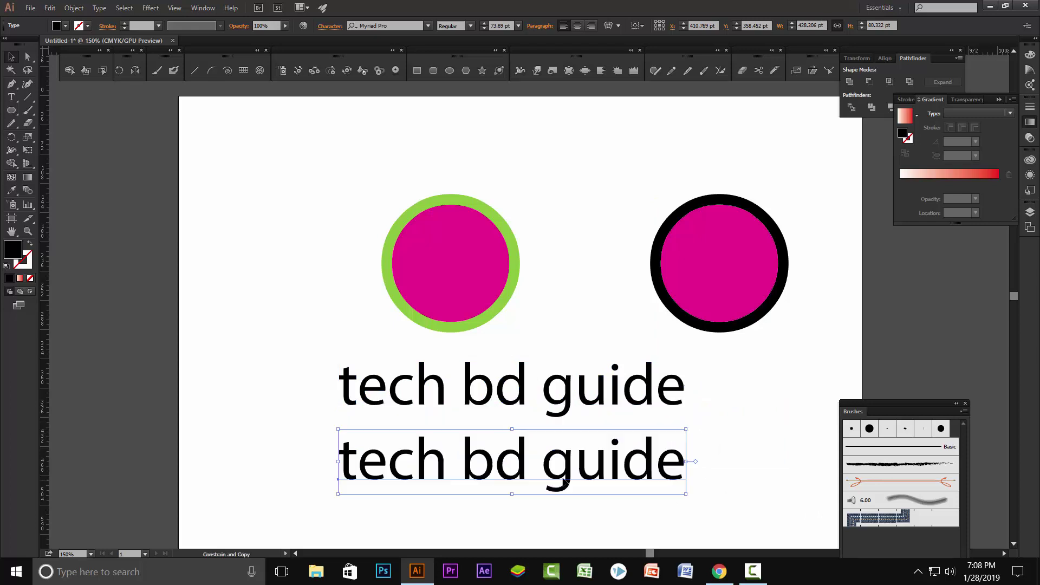
left_click(558, 389)
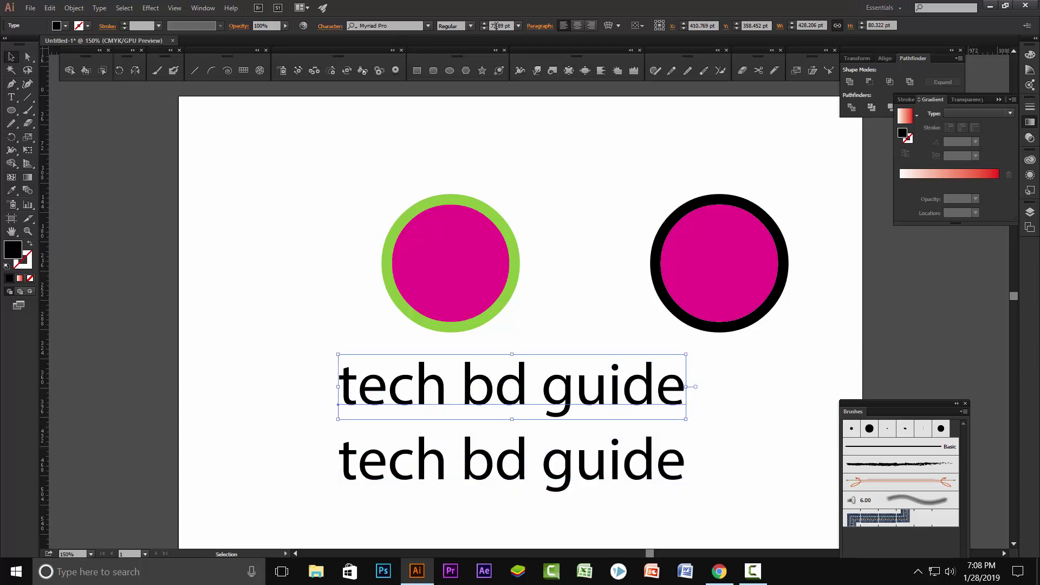
- Set the lower 'tech bd guide' line in Montserrat
left_click(482, 440)
left_click(428, 25)
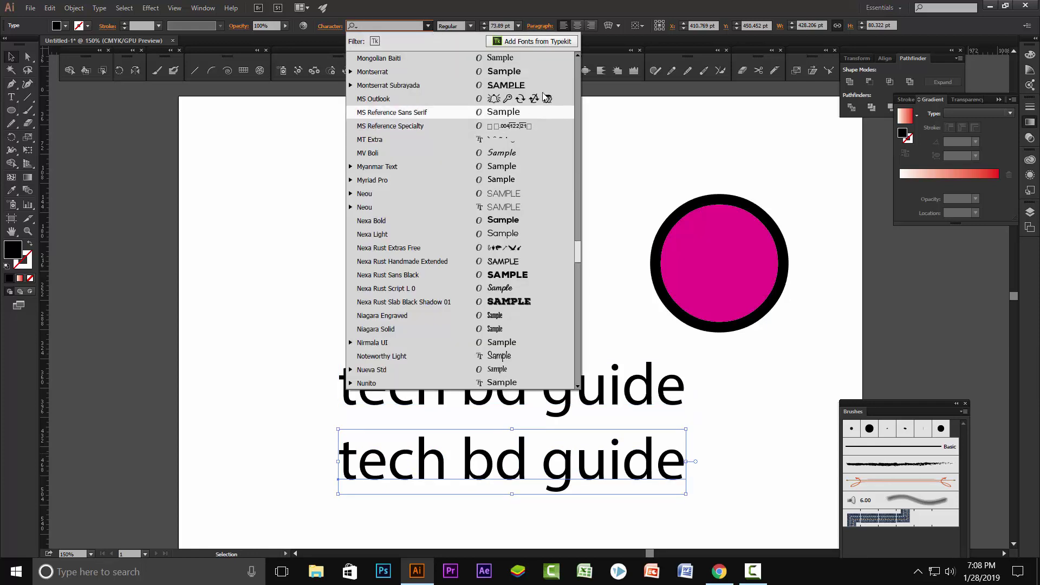
left_click(537, 71)
scroll(561, 433, "down", 3)
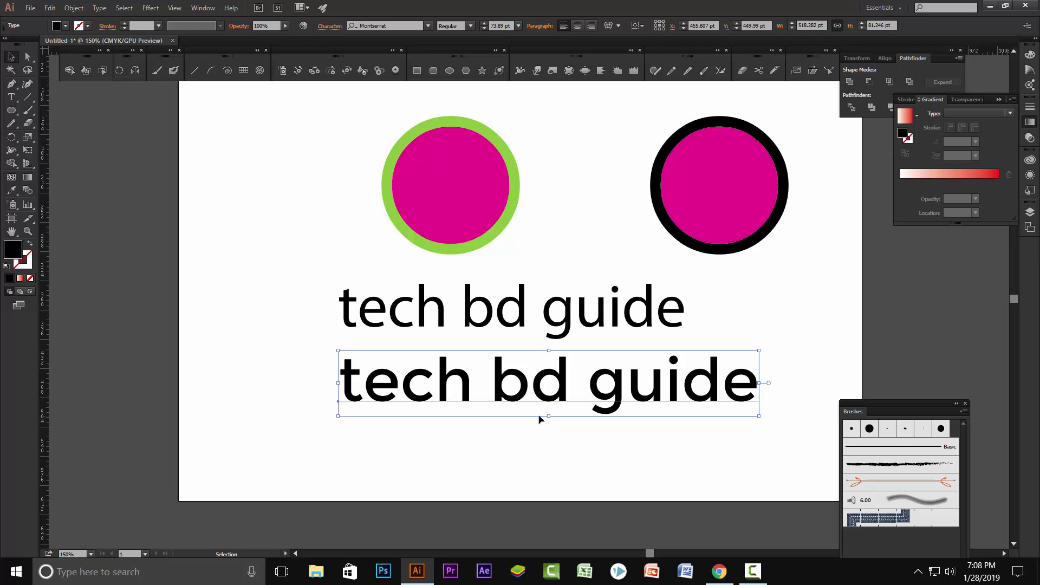
scroll(538, 420, "down", 2)
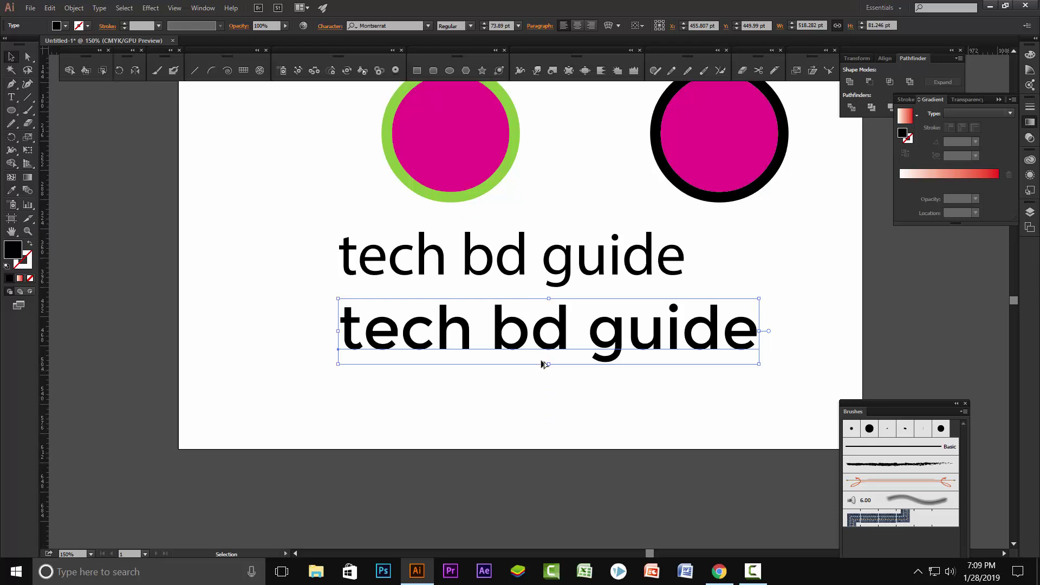
- Alt-drag a third copy below and set it in MV Boli
left_click_drag(552, 354, 552, 437)
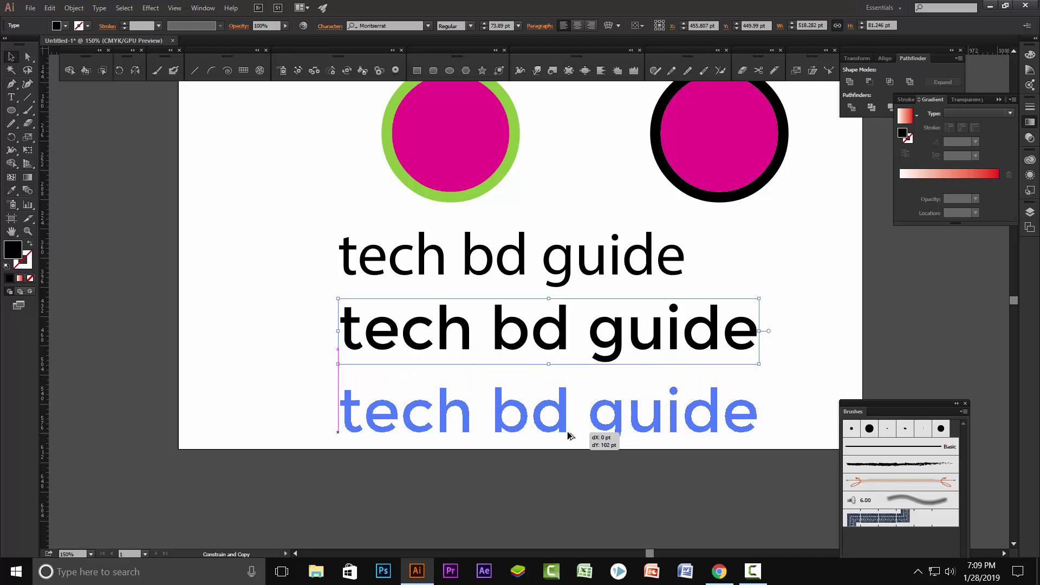
left_click(428, 26)
left_click(403, 153)
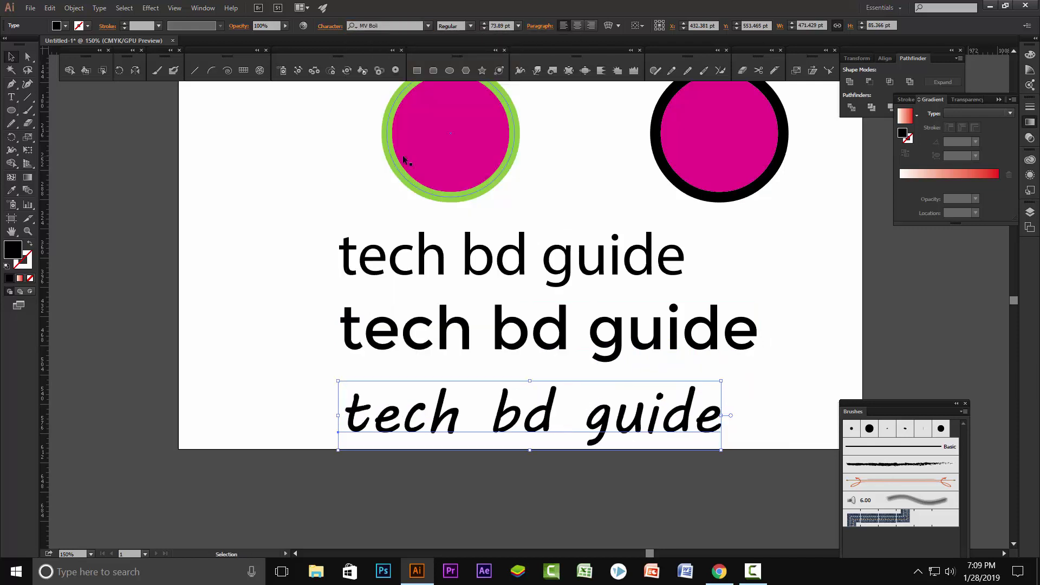
scroll(605, 401, "up", 1)
left_click(777, 310)
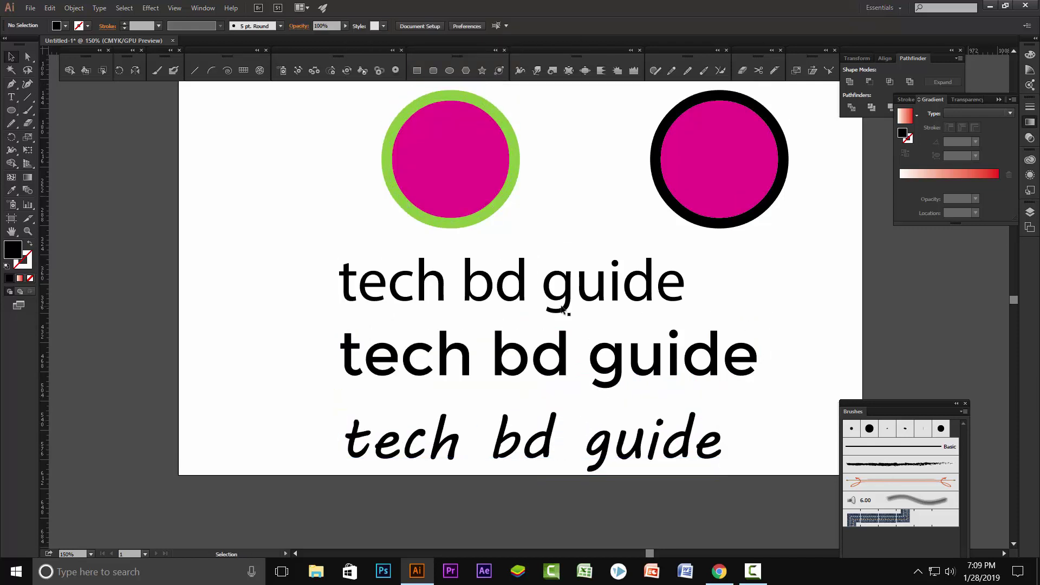
- Give the top 'tech bd guide' text the bottom line's MV Boli style with the eyedropper
left_click(483, 295)
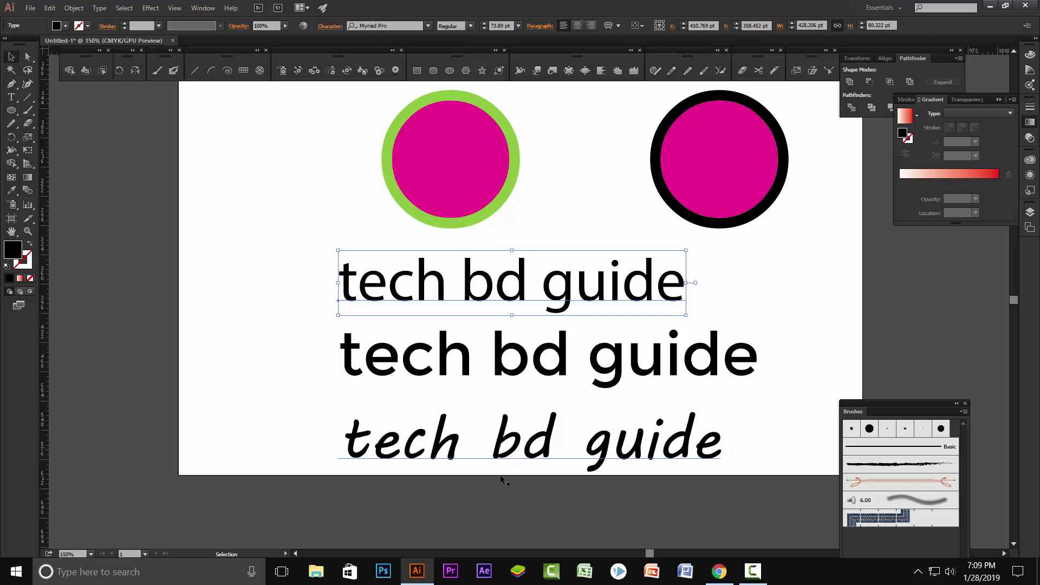
left_click(12, 190)
left_click(436, 441)
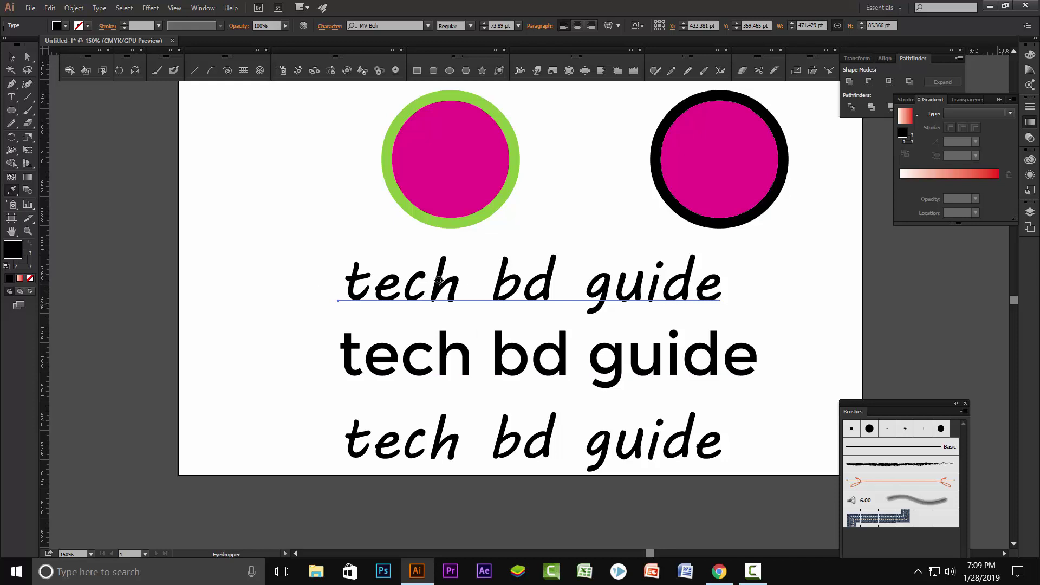
- Adjust the top line's tracking with Alt+Left/Right until its letters sit tighter
key("alt+Left")
key("alt+Left")
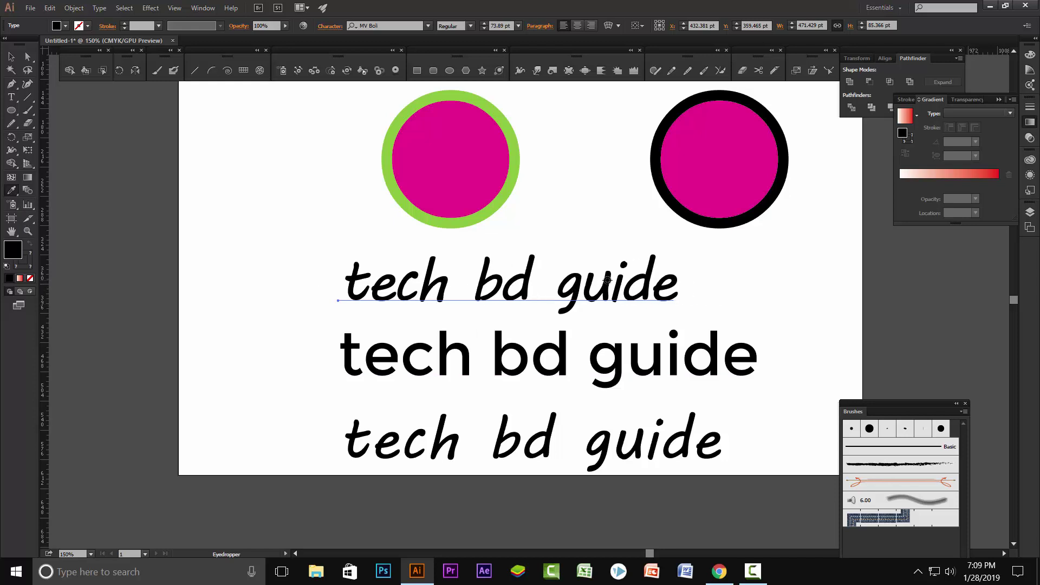
key("alt+Left")
key("alt+Left")
key("alt+Right")
key("alt+Right")
key("alt+Right")
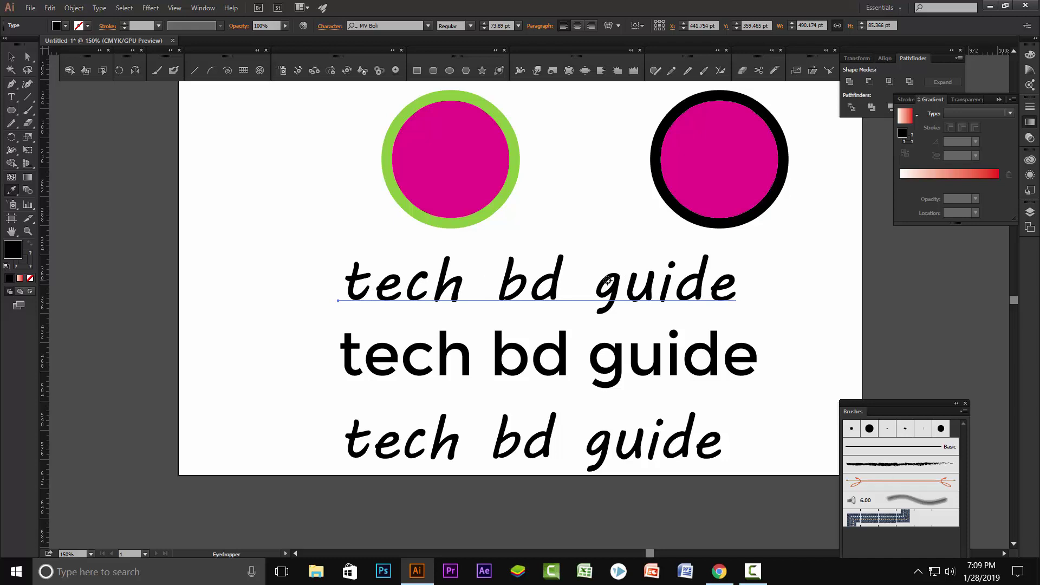
key("alt+Left")
key("alt+Left")
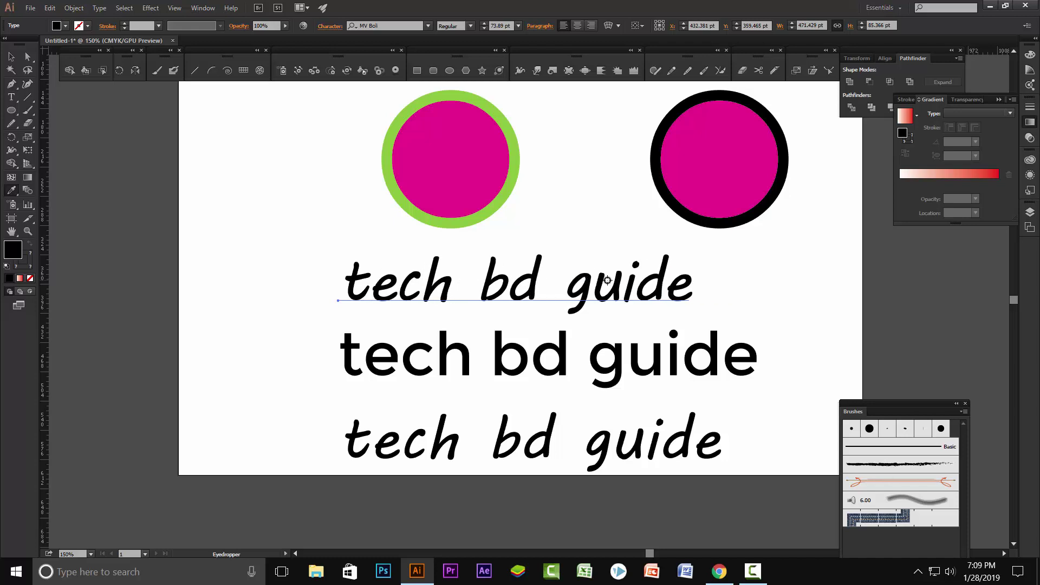
key("alt+Left")
key("alt+Left")
key("alt+Left")
key("alt+Left")
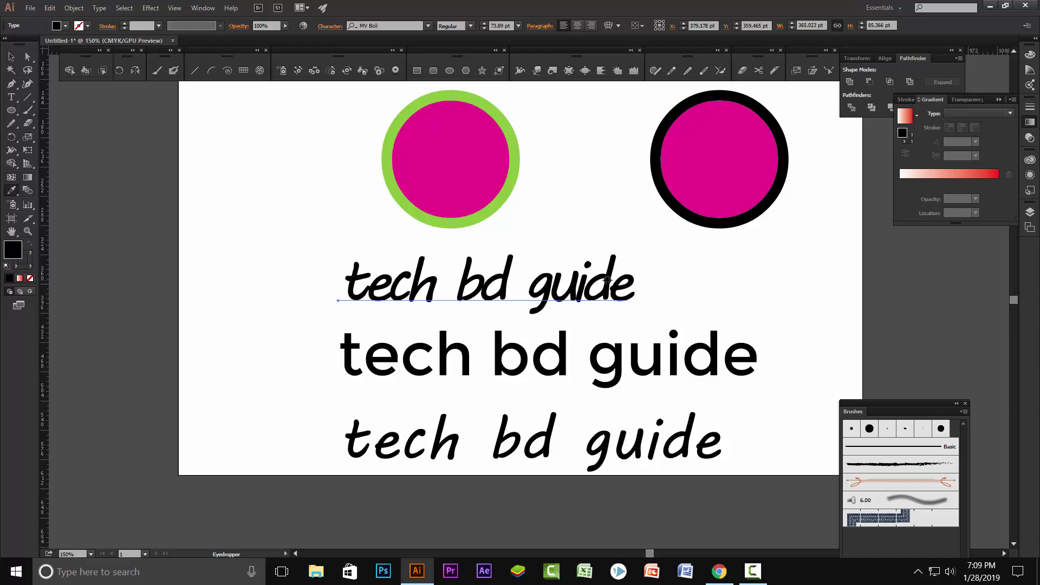
key("alt+Left")
key("alt+Left")
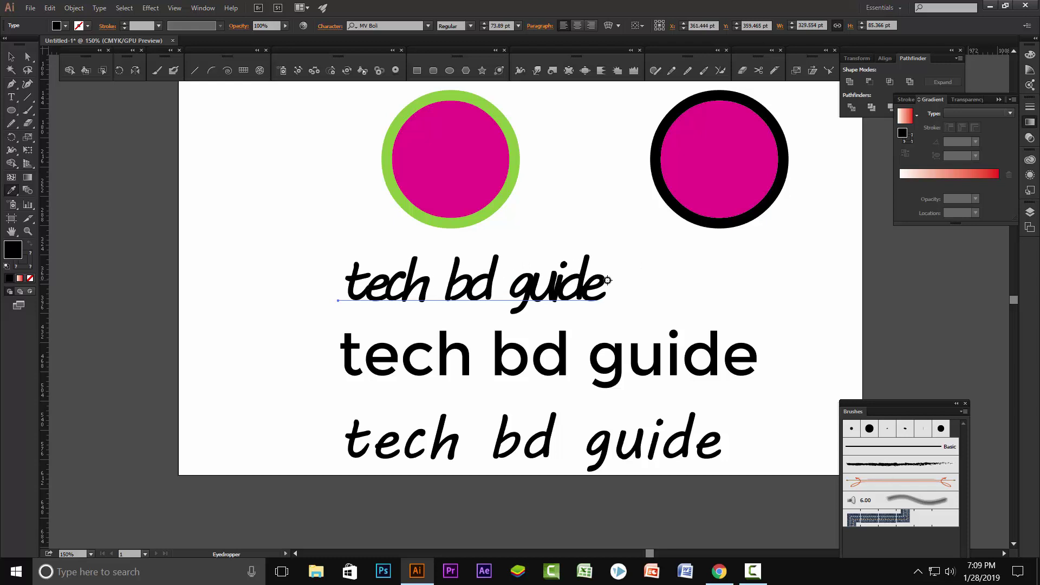
key("alt+Left")
key("alt+Left")
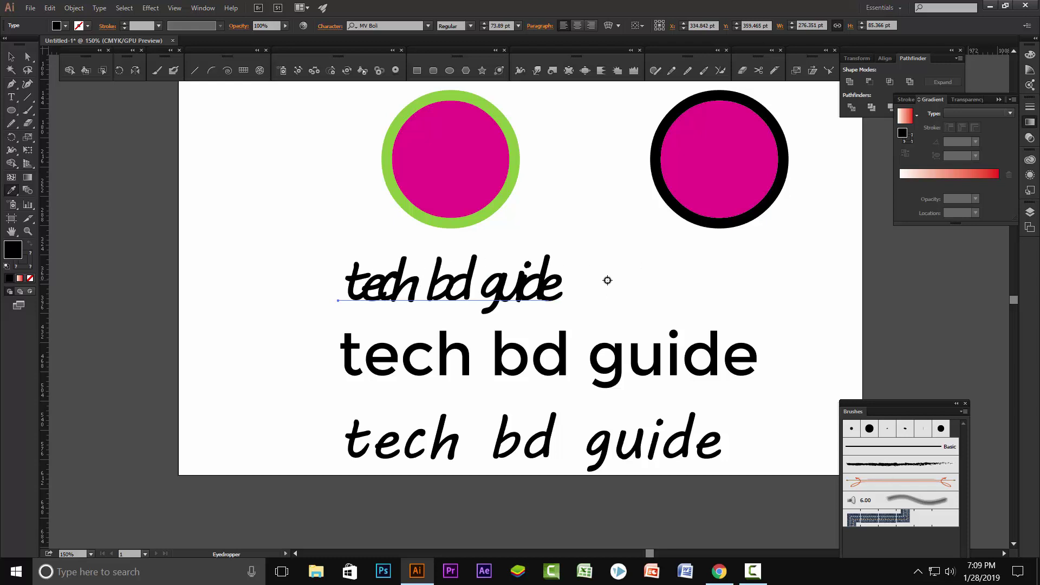
key("alt+Right")
key("alt+Right")
key("alt+Right")
key("alt+Right")
key("alt+Right")
key("alt+Right")
key("alt+Right")
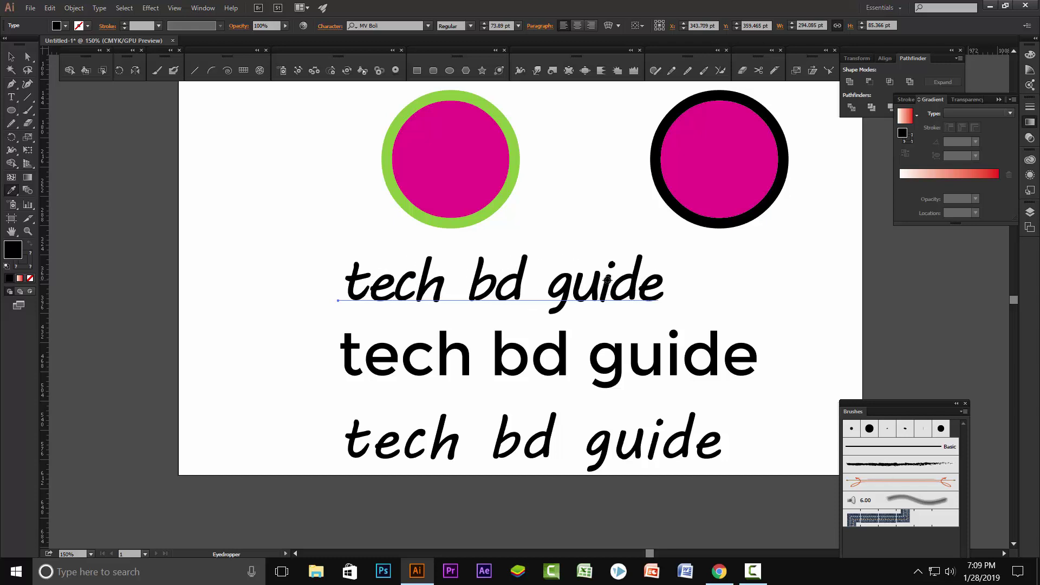
key("alt+Right")
key("alt+Right")
key("alt+Right")
key("alt+Right")
key("alt+Right")
key("alt+Right")
key("alt+Right")
key("alt+Right")
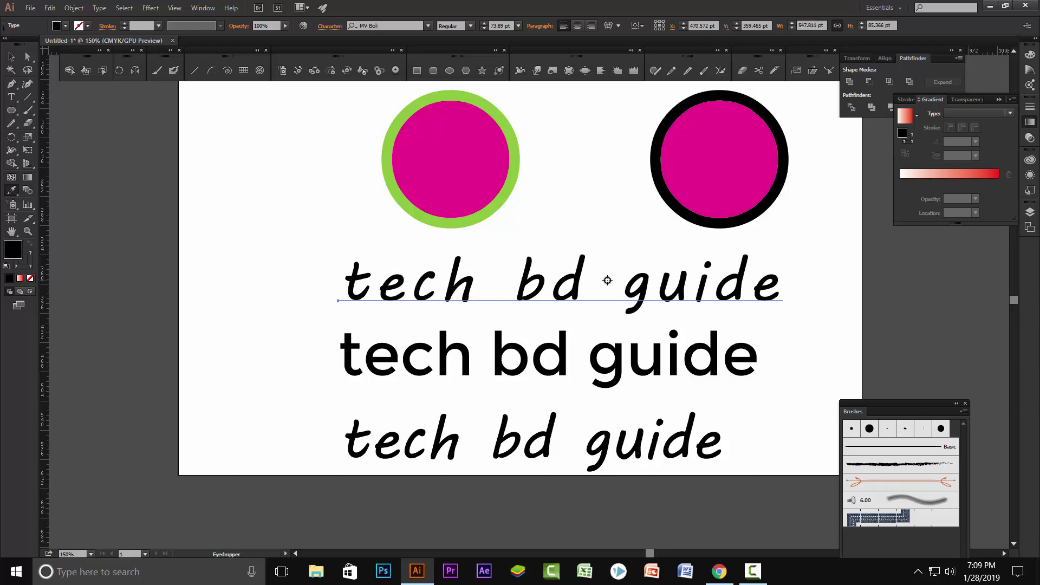
key("alt+Left")
key("alt+Left")
key("alt+Left")
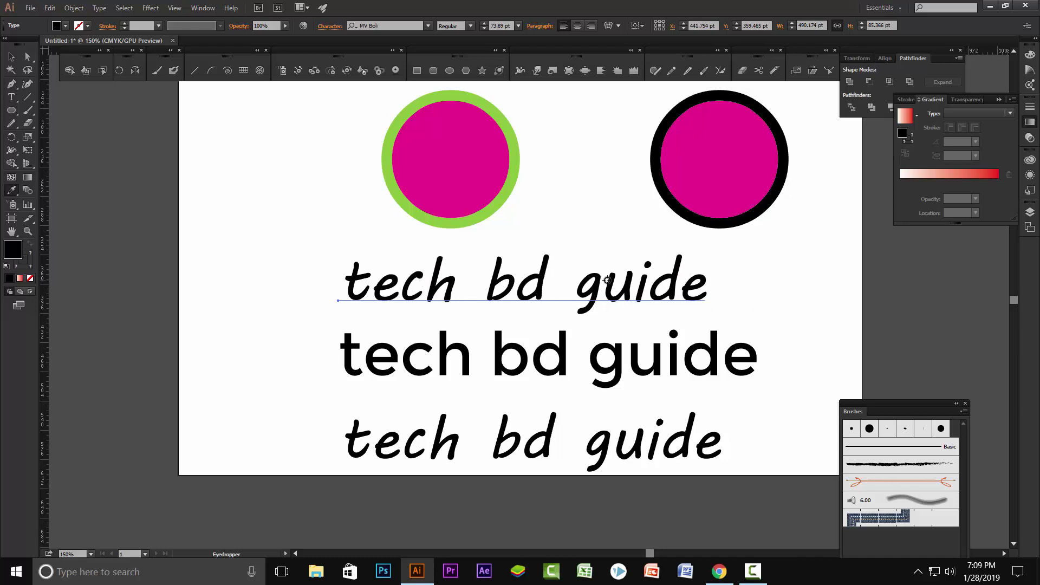
key("alt+Left")
key("alt+Left")
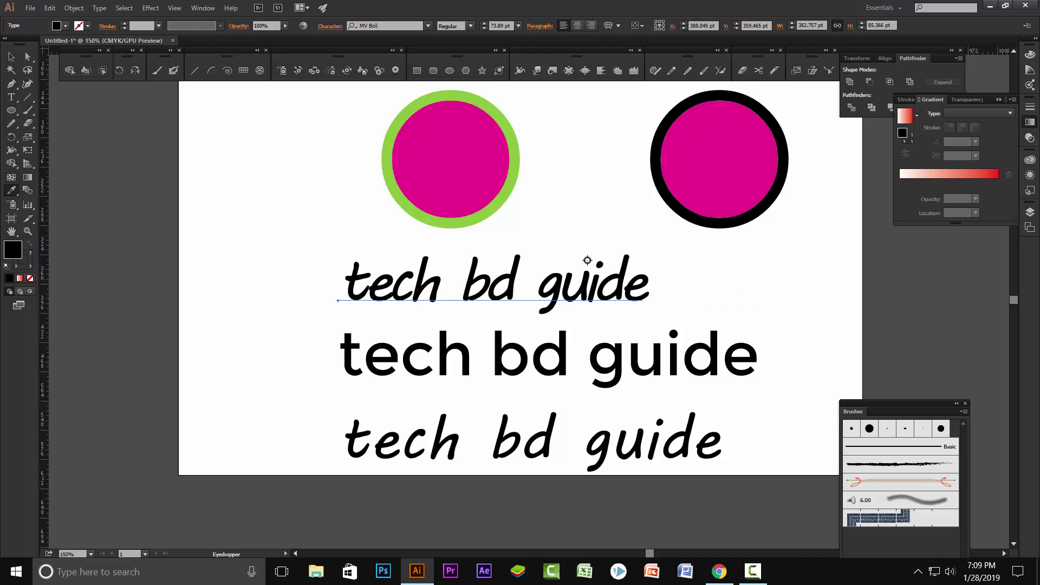
key("Escape")
- Move the top 'tech bd guide' line to the artboard's upper-left corner
scroll(321, 236, "down", 1)
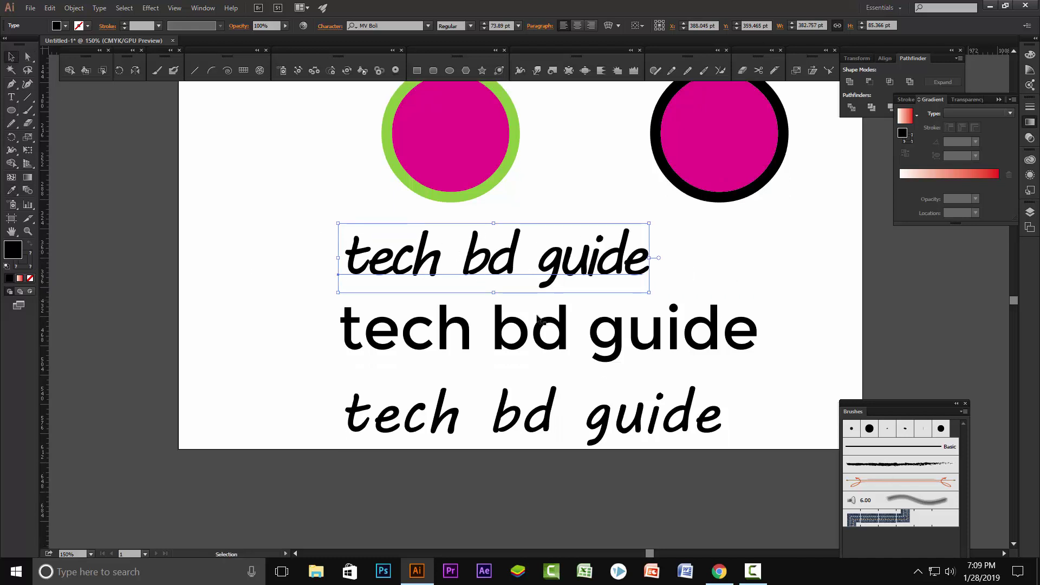
scroll(433, 259, "down", 3)
scroll(570, 286, "up", 3)
scroll(569, 286, "up", 1)
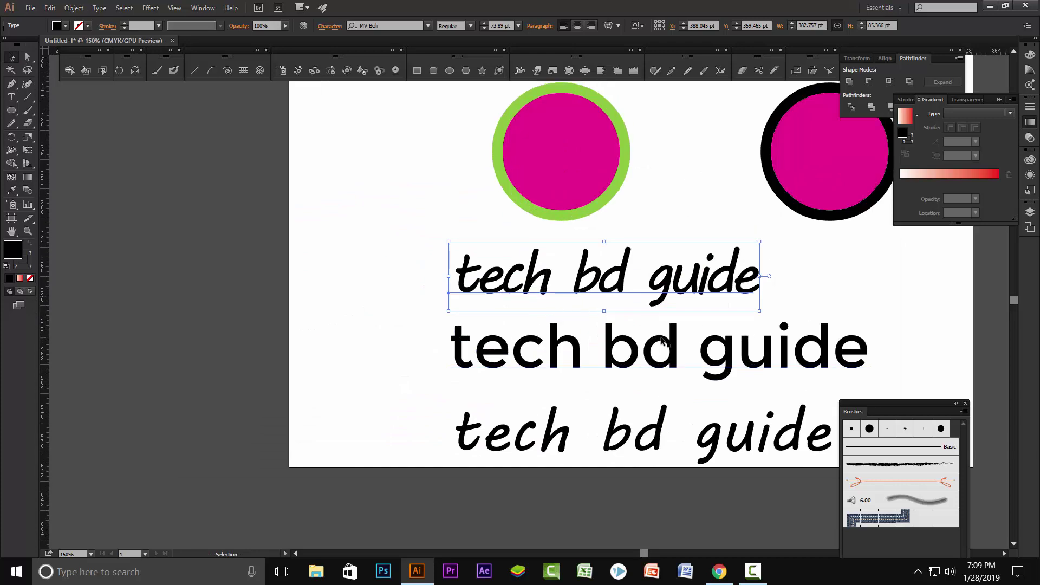
scroll(590, 295, "up", 3)
scroll(491, 234, "down", 2)
left_click_drag(517, 232, 755, 233)
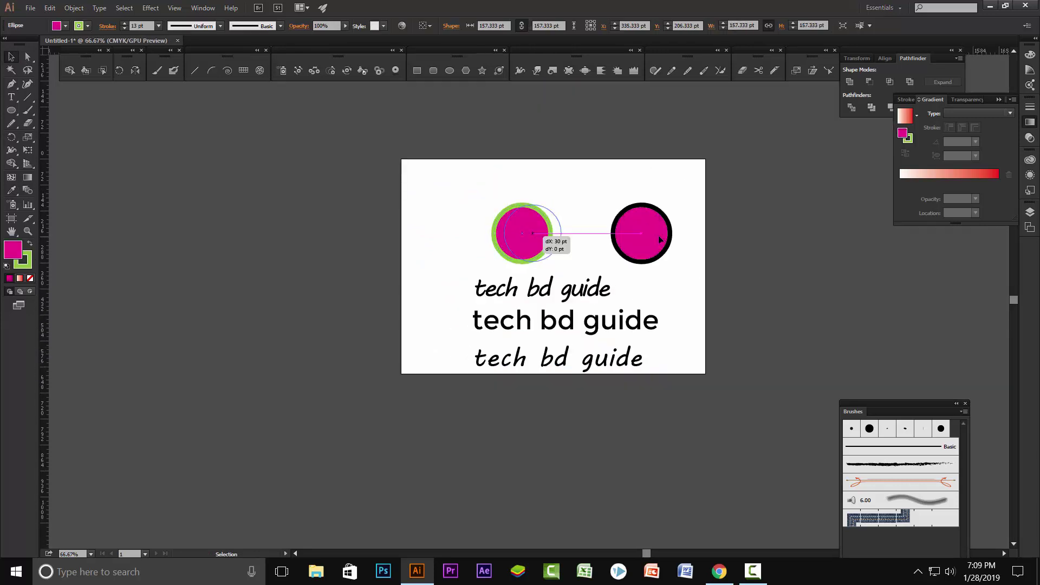
left_click_drag(548, 261, 501, 163)
- Place the text cursor in the top line, then reselect its text block as an object
scroll(520, 233, "up", 2)
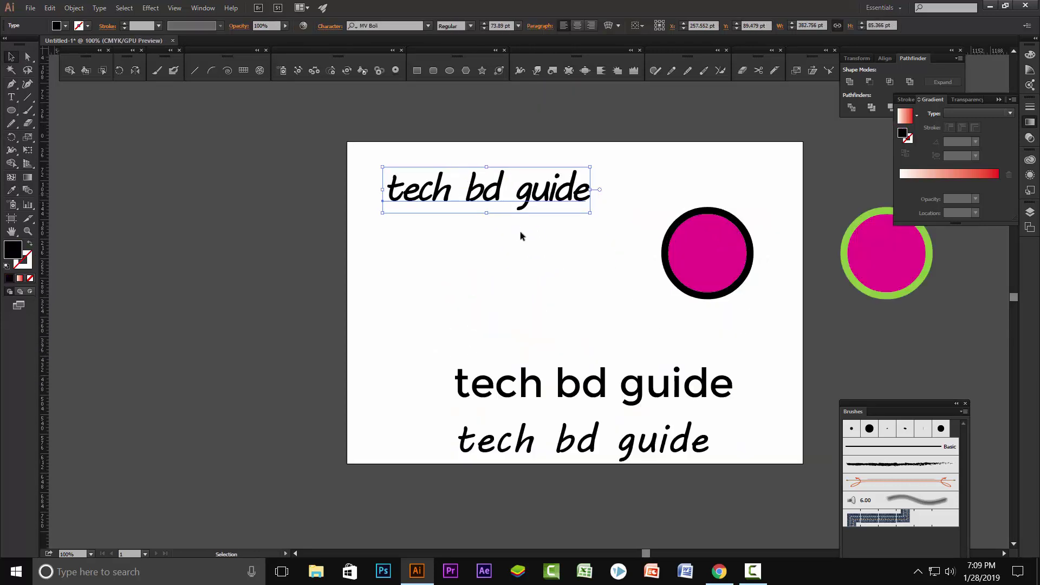
scroll(536, 260, "up", 1)
scroll(538, 270, "up", 1)
key("t")
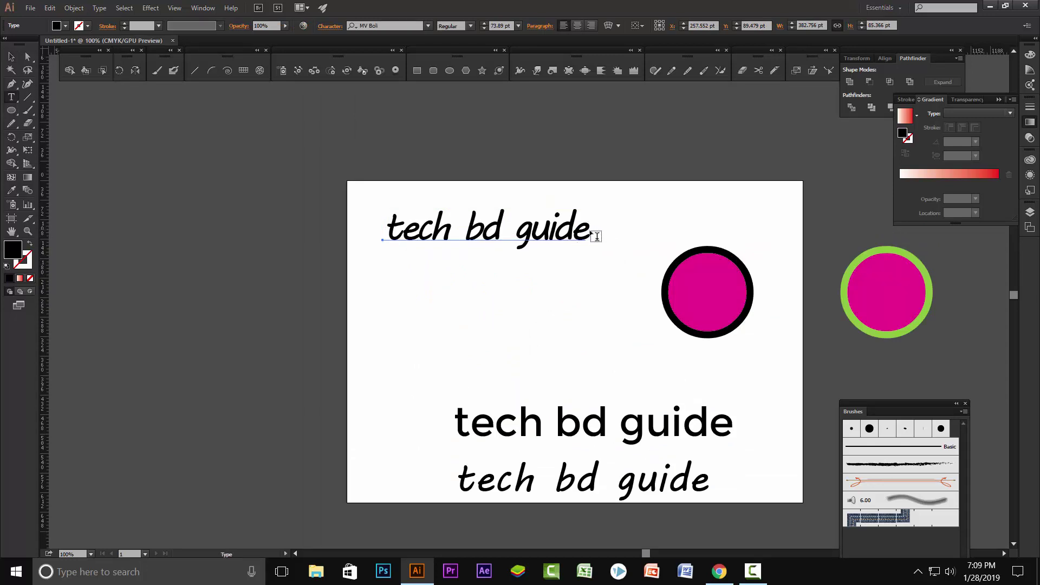
left_click(585, 237)
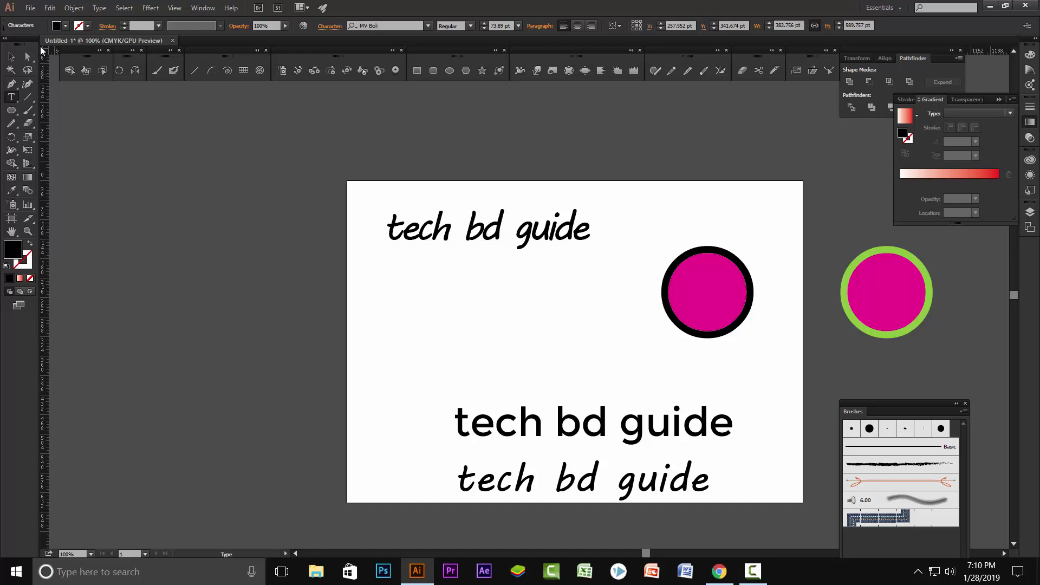
left_click(11, 56)
- Type 'your tech friend' on a new line under 'tech bd guide' in the MV Boli block
left_click(389, 237)
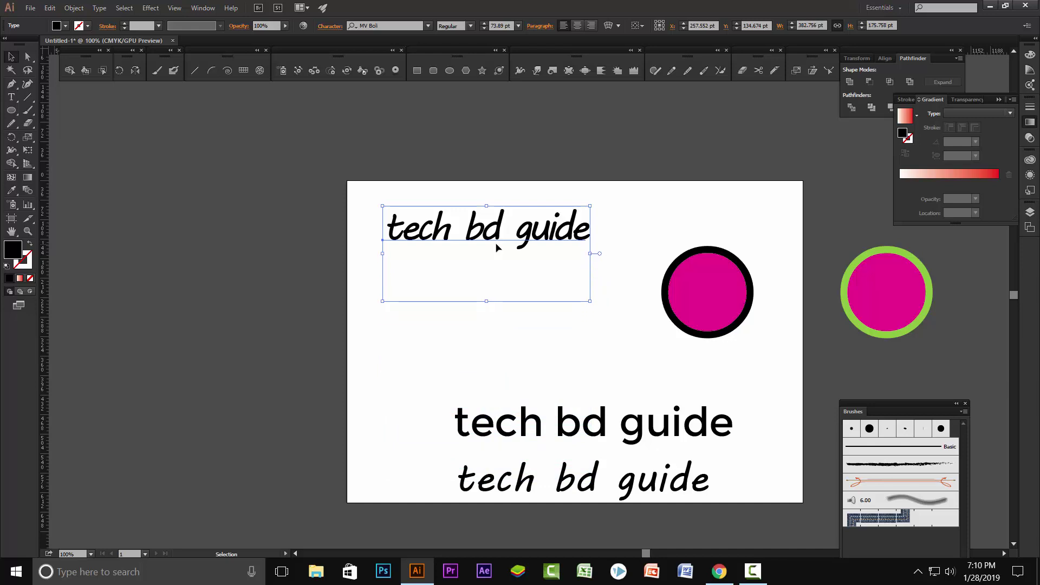
key("t")
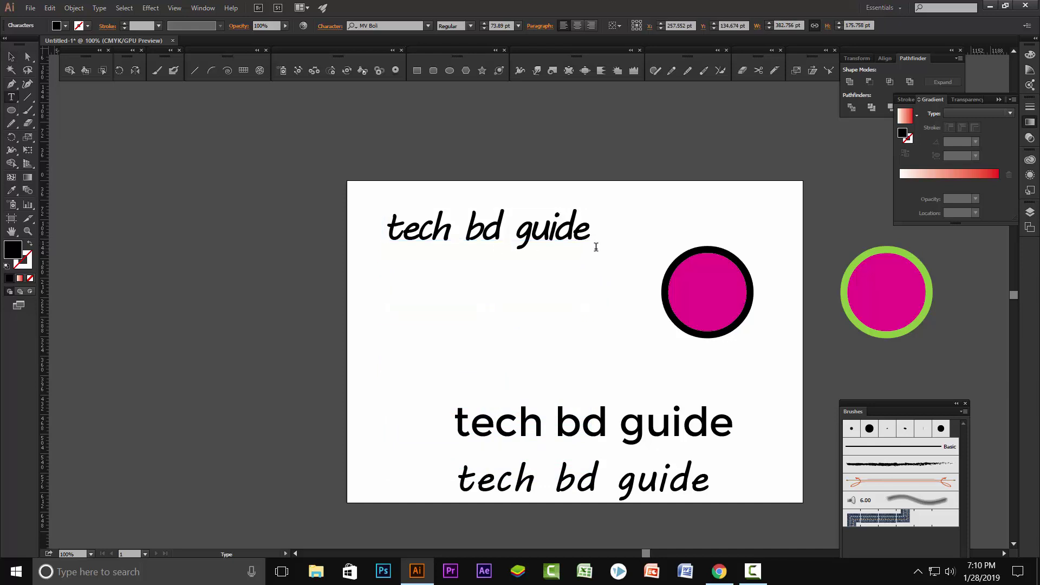
key("Return")
type("your")
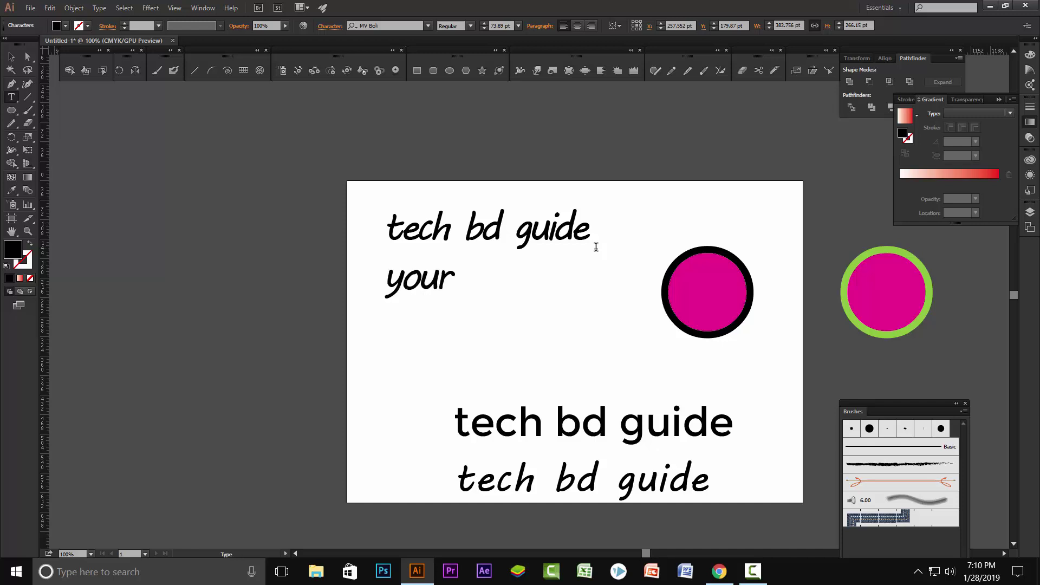
type(" tech fri")
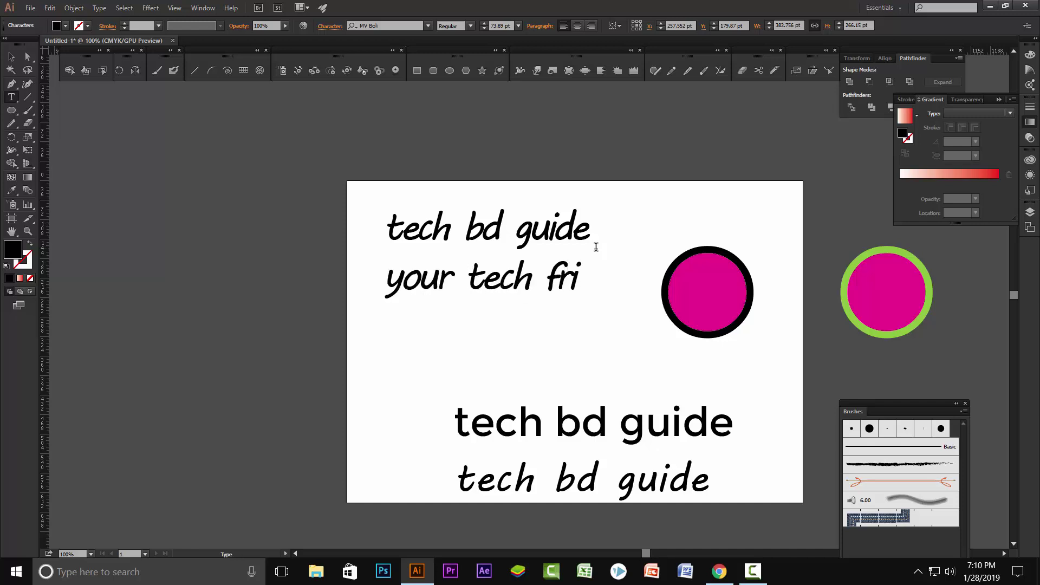
type("end")
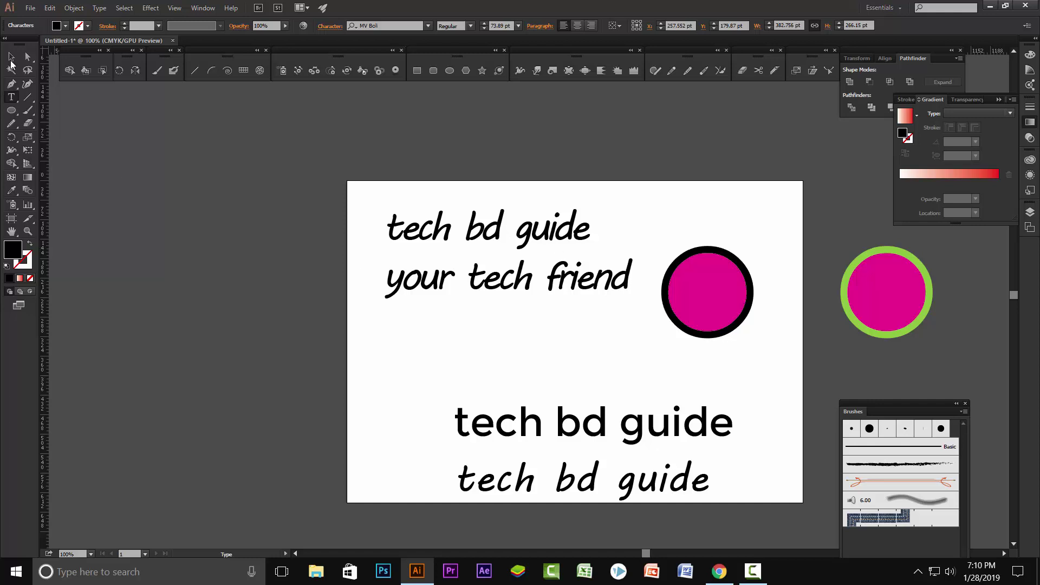
left_click(16, 56)
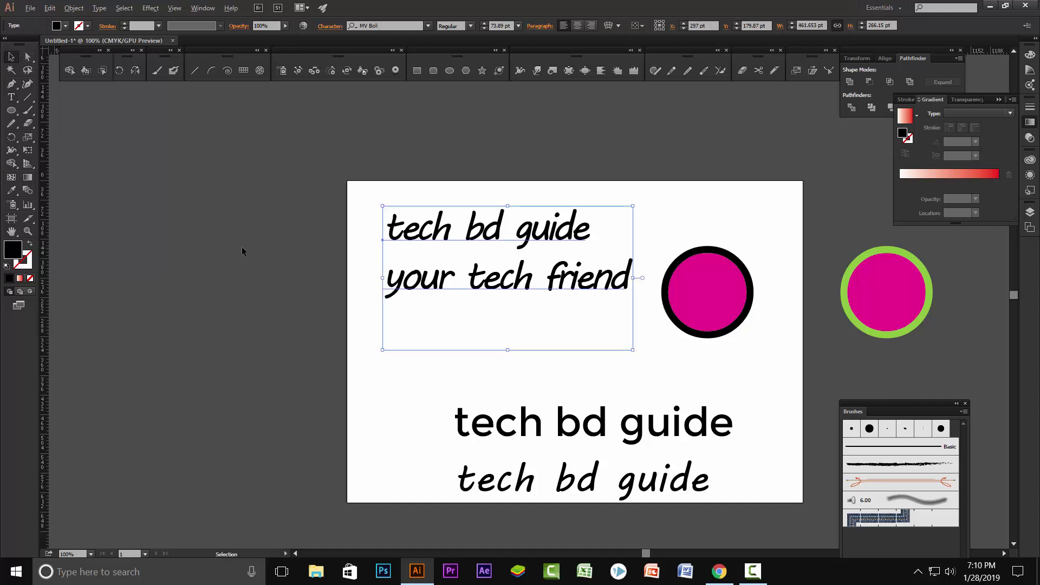
- Adjust the leading with Alt+Down/Up so 'your tech friend' sits right under 'tech bd guide'
key("alt+Down")
key("alt+Down")
key("alt+Down")
key("alt+Down")
key("alt+Down")
key("alt+Down")
key("alt+Down")
key("alt+Down")
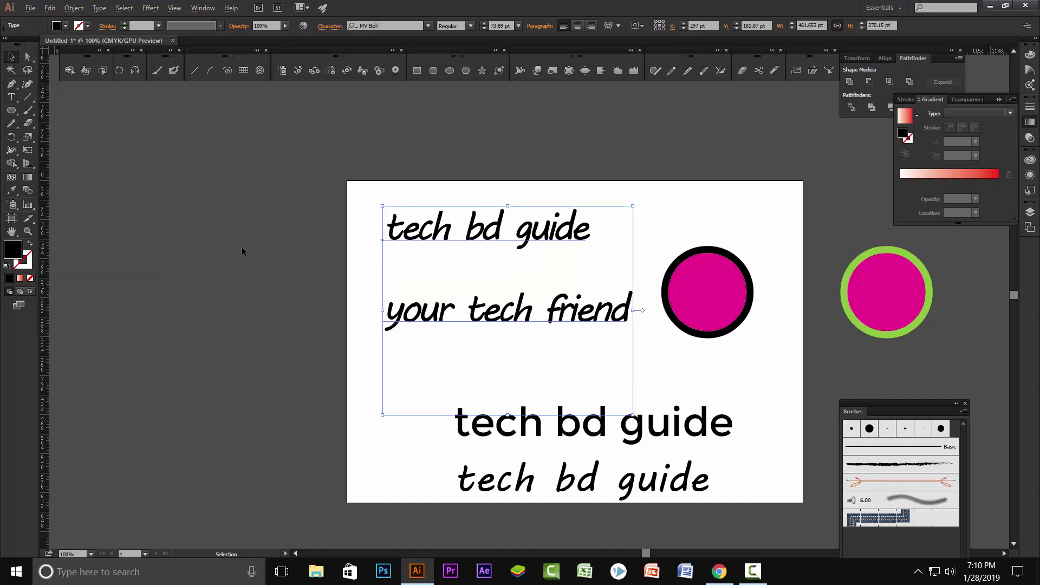
key("alt+Down")
key("alt+Down")
key("alt+Down")
key("alt+Down")
key("alt+Down")
key("alt+Down")
key("alt+Down")
key("alt+Down")
key("alt+Down")
key("alt+Down")
key("alt+Down")
key("alt+Down")
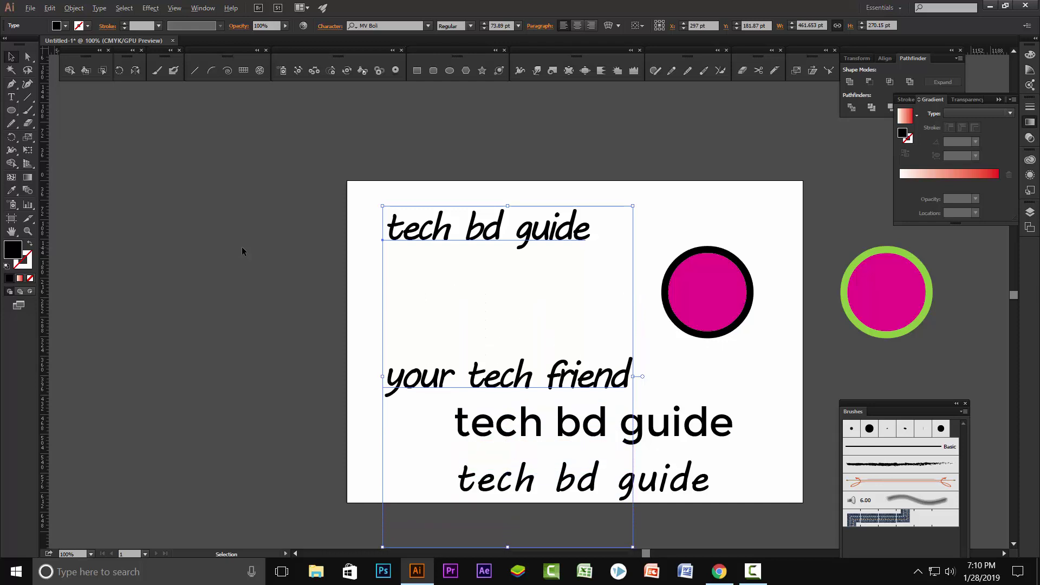
key("alt+Down")
key("alt+Down")
key("alt+Down")
key("alt+Down")
key("alt+Down")
key("alt+Down")
key("alt+Down")
key("alt+Down")
key("alt+Down")
key("alt+Down")
key("alt+Down")
key("alt+Down")
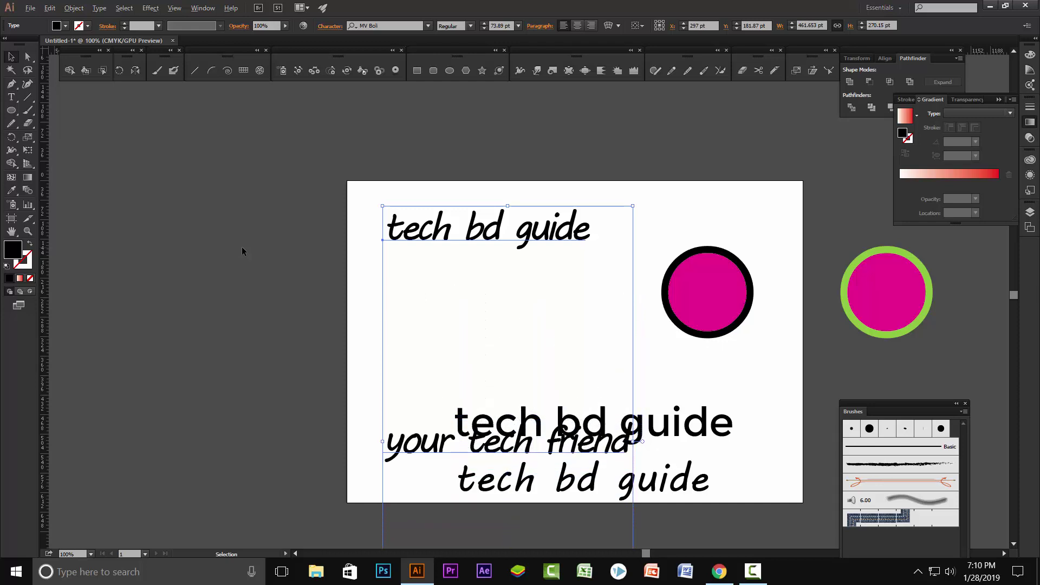
key("alt+Down")
key("alt+Down")
key("alt+Down")
key("alt+Down")
key("alt+Down")
key("alt+Down")
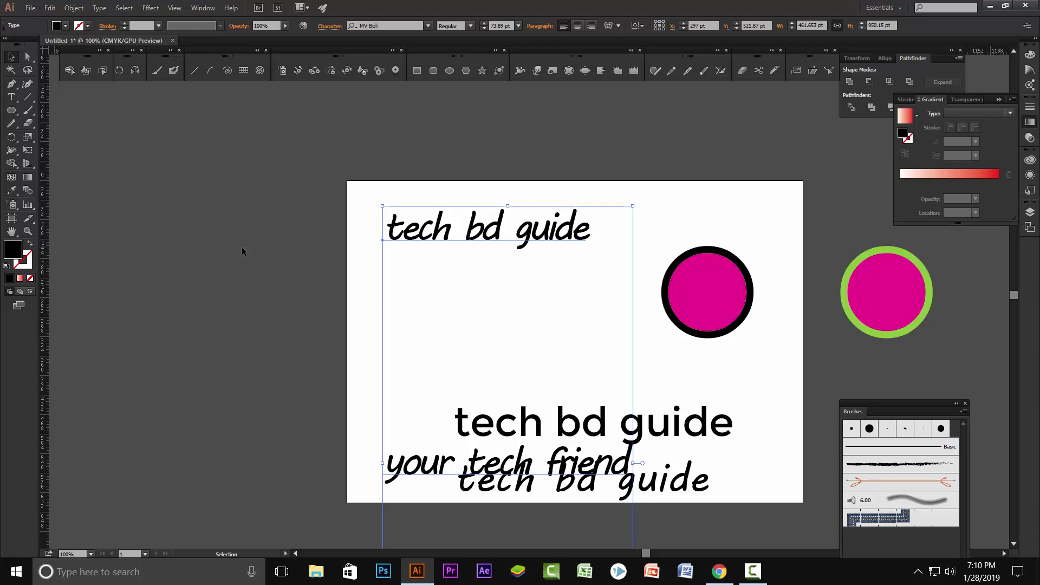
key("alt+Up")
key("alt+Up")
key("alt+Up")
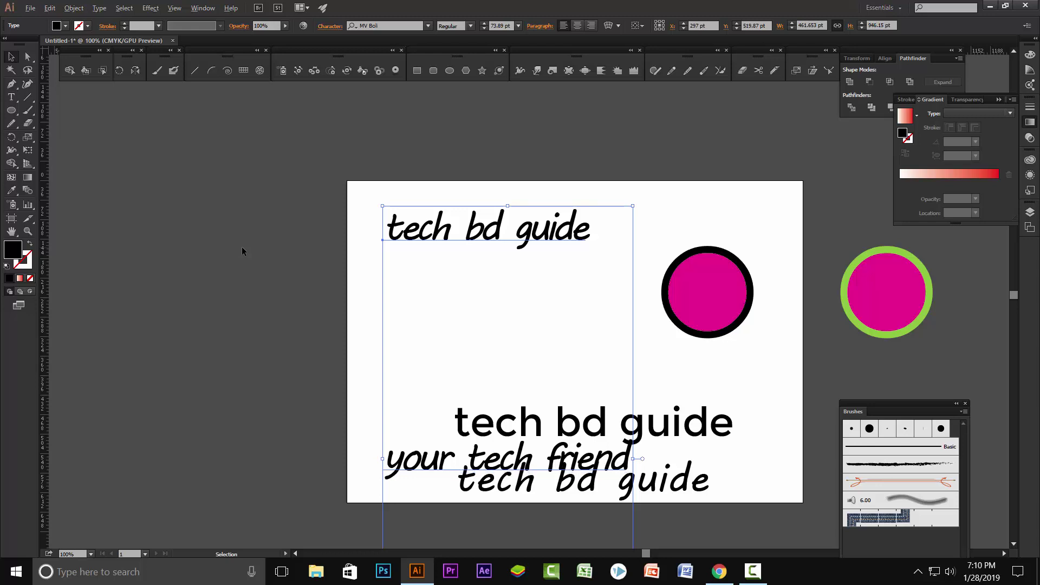
key("alt+Up")
key("alt+Up")
key("alt+Up")
key("alt+Up")
key("alt+Up")
key("alt+Up")
key("alt+Up")
key("alt+Up")
key("alt+Up")
key("alt+Up")
key("alt+Up")
key("alt+Up")
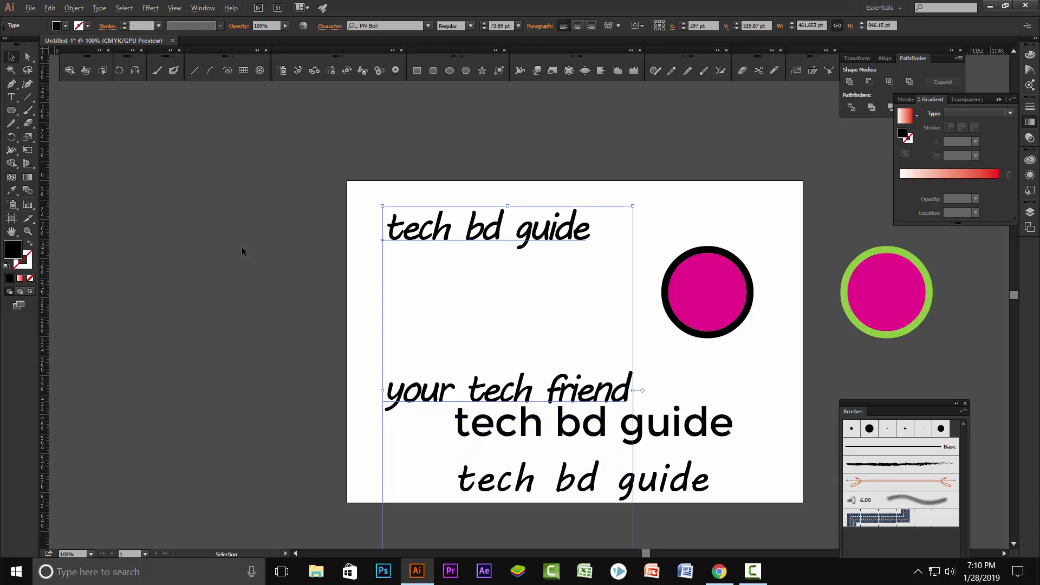
key("alt+Up")
key("alt+Up")
key("alt+Up")
key("alt+Up")
key("alt+Up")
key("alt+Up")
key("alt+Up")
key("alt+Up")
key("alt+Up")
key("alt+Up")
key("alt+Up")
key("alt+Up")
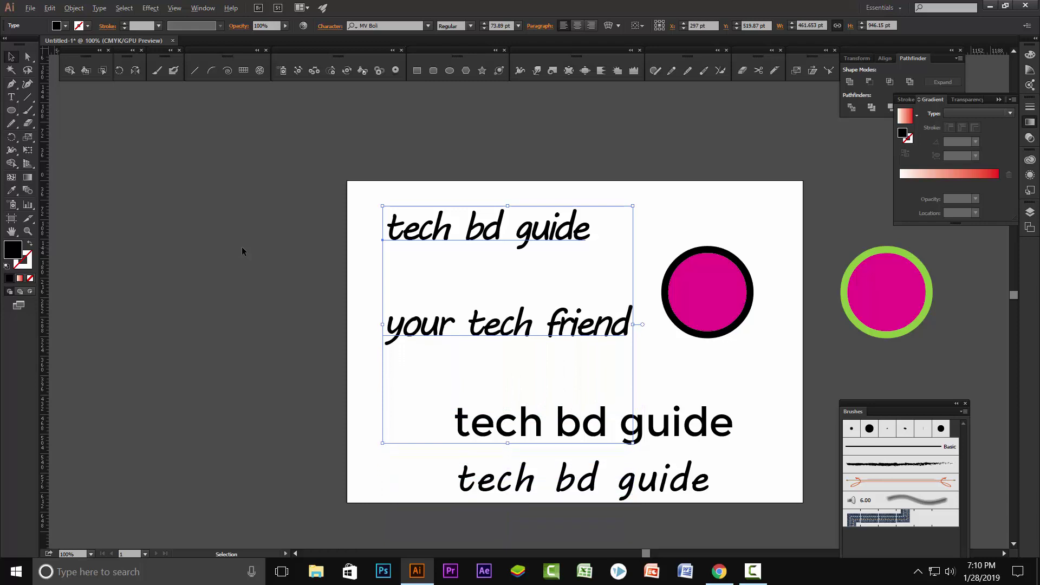
key("alt+Up")
key("alt+Up")
key("alt+Up")
key("alt+Up")
key("alt+Up")
key("alt+Up")
key("alt+Up")
key("alt+Up")
key("alt+Up")
key("alt+Up")
key("alt+Up")
key("alt+Up")
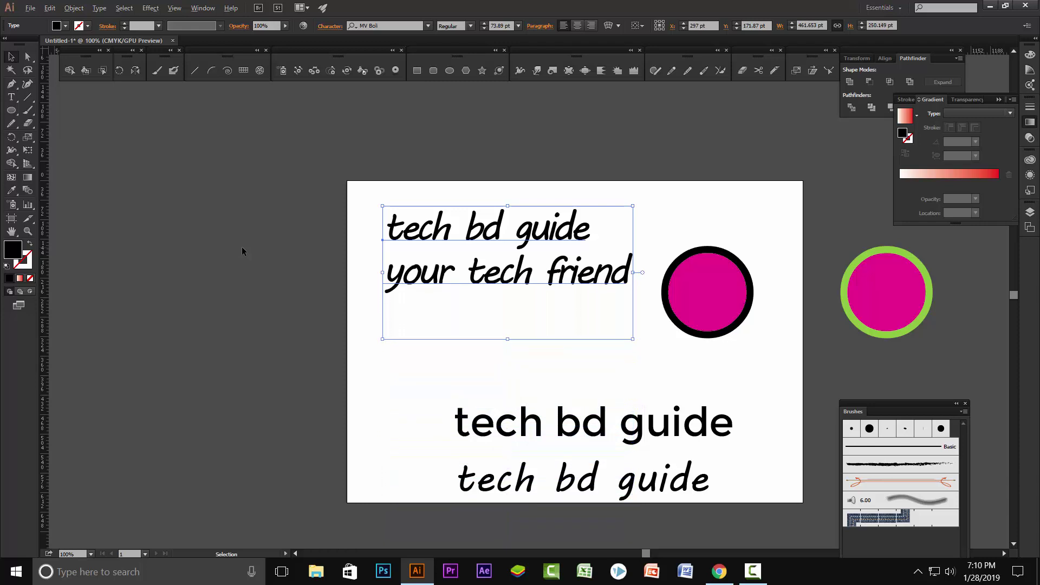
key("alt+Up")
key("alt+Up")
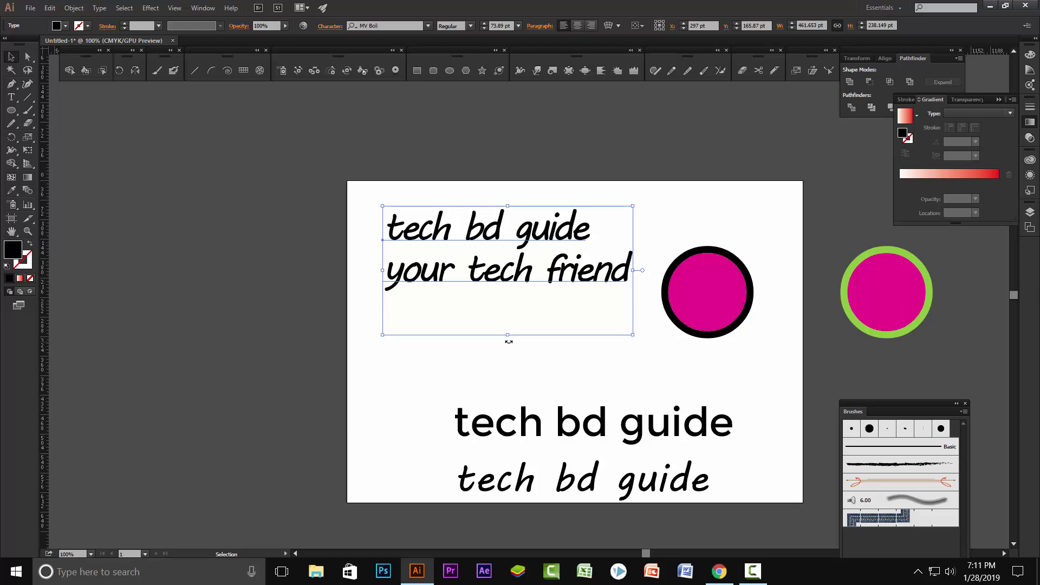
- Extend the text box slightly and fine-tune the script text's tracking and leading
left_click_drag(509, 342, 509, 342)
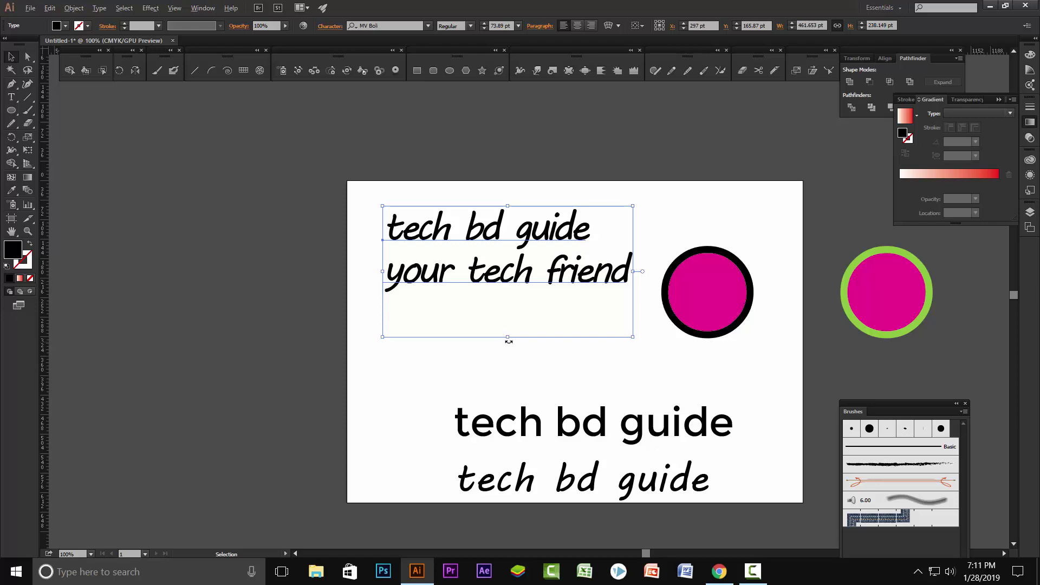
key("alt+Right")
key("alt+Right")
key("alt+Right")
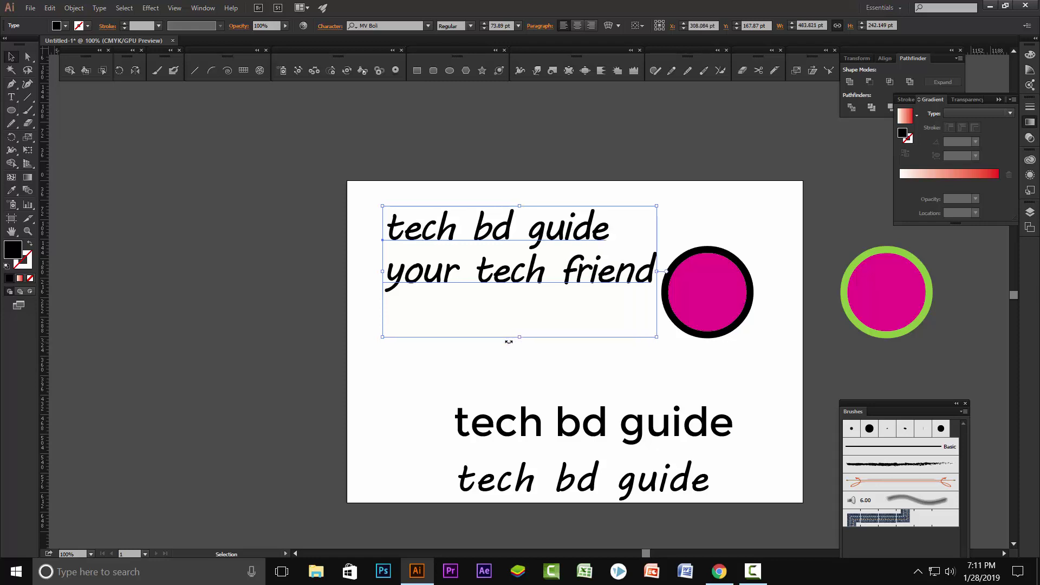
key("alt+Right")
key("alt+Right")
key("alt+Right")
key("alt+Down")
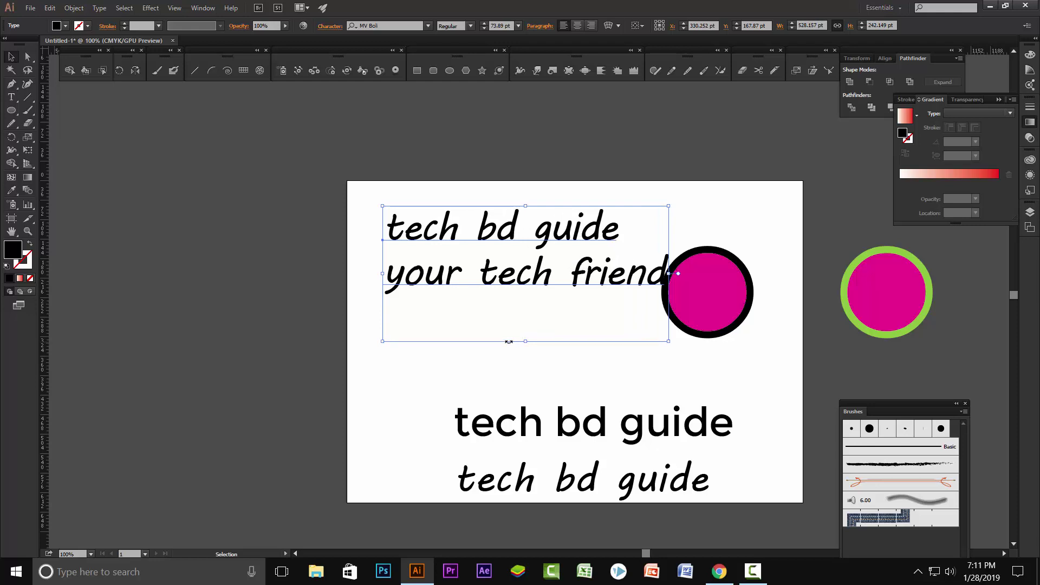
key("alt+Down")
key("alt+Down")
key("alt+Down")
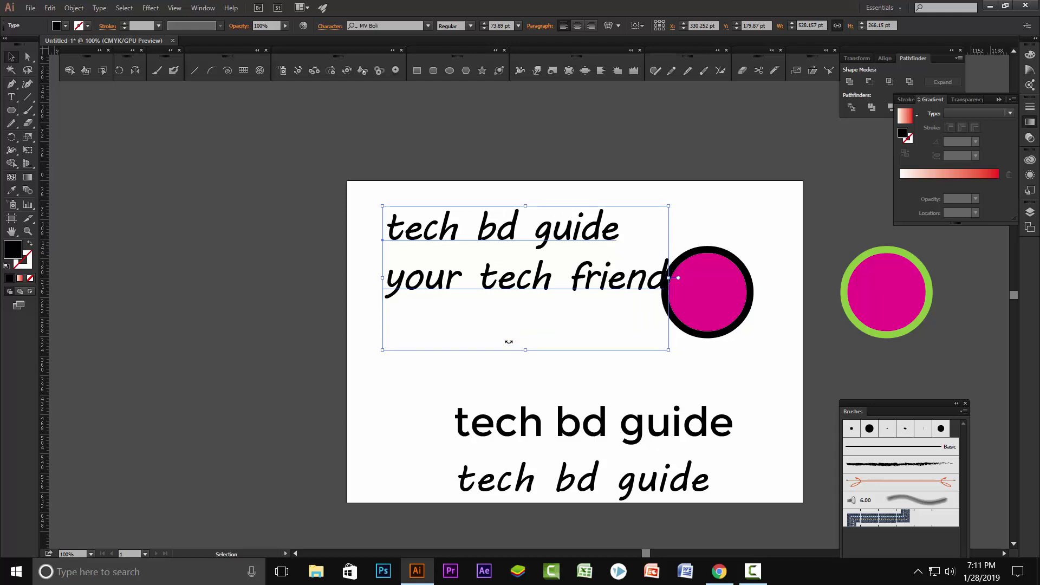
key("alt+Up")
key("alt+Up")
key("alt+Up")
key("alt+Up")
key("alt+Up")
key("alt+Up")
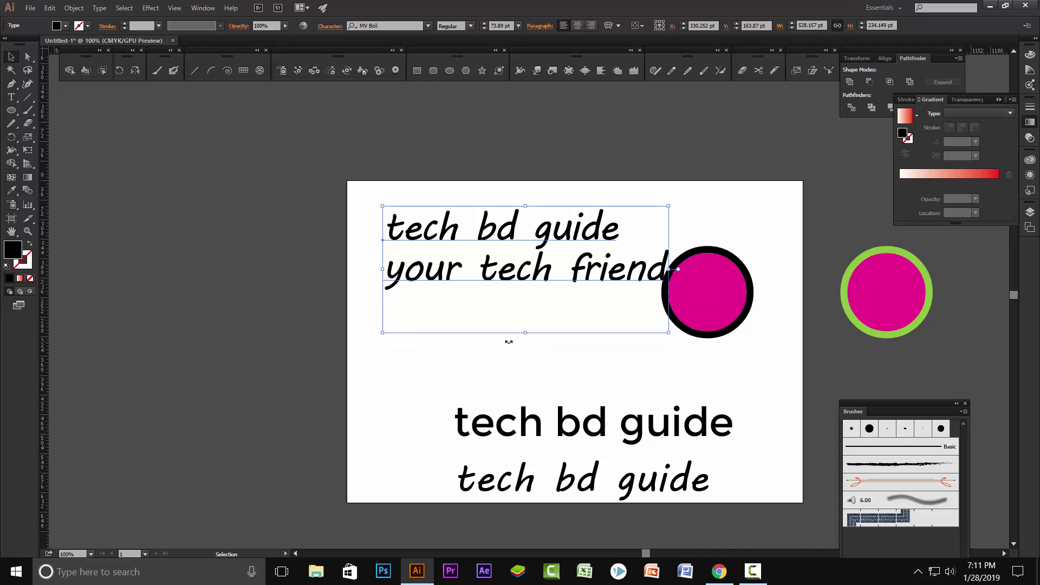
key("alt+Right")
key("alt+Right")
key("alt+Right")
key("alt+Right")
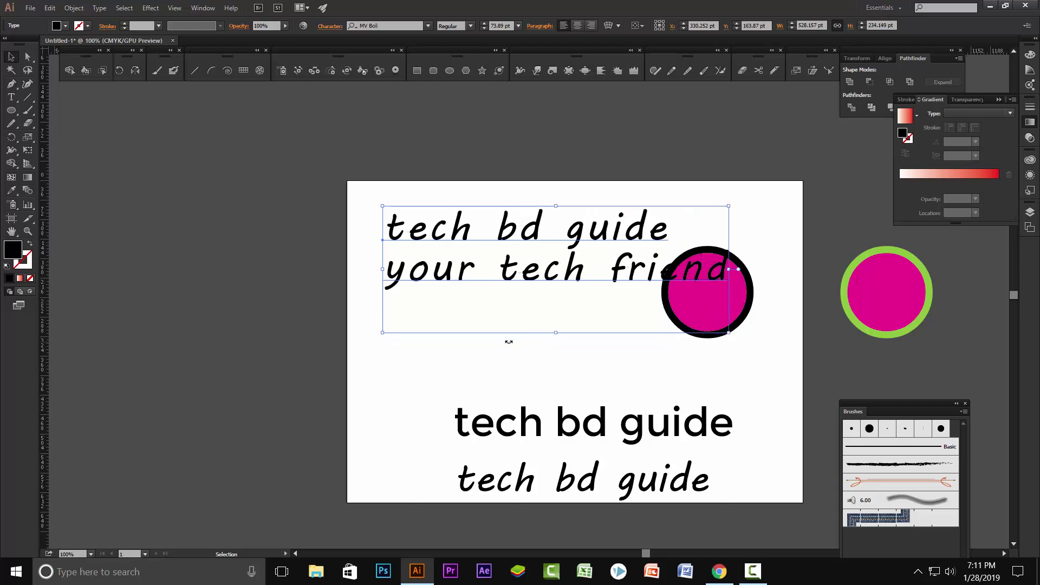
key("alt+Right")
key("alt+Right")
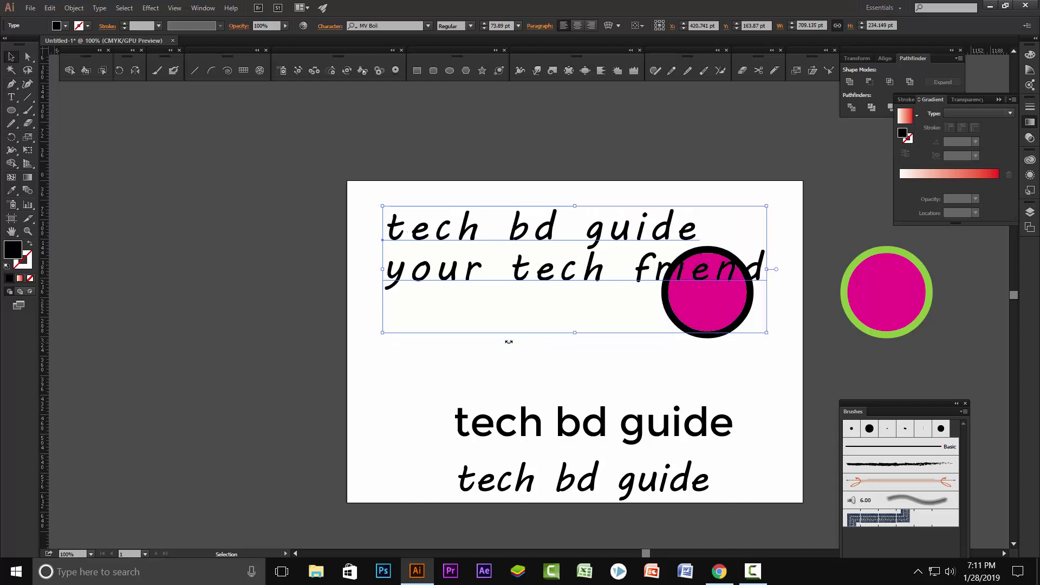
key("alt+Left")
key("alt+Left")
key("alt+Left")
key("alt+Left")
key("alt+Left")
key("alt+Left")
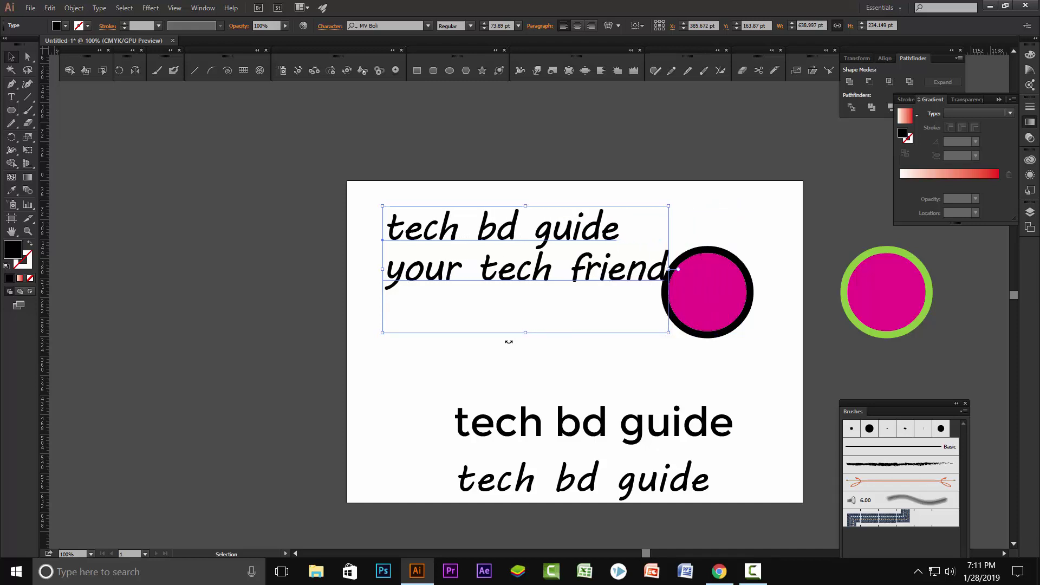
key("alt+Left")
key("alt+Left")
key("alt+Left")
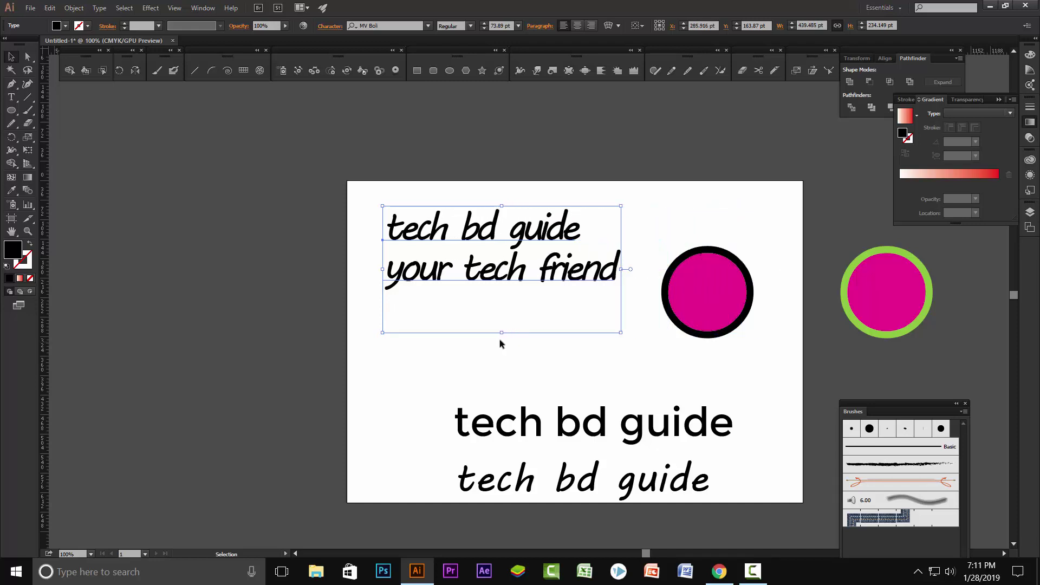
- Enable Character Style and Paragraph Style pickup in Eyedropper options, then sample the script text
left_click(453, 355)
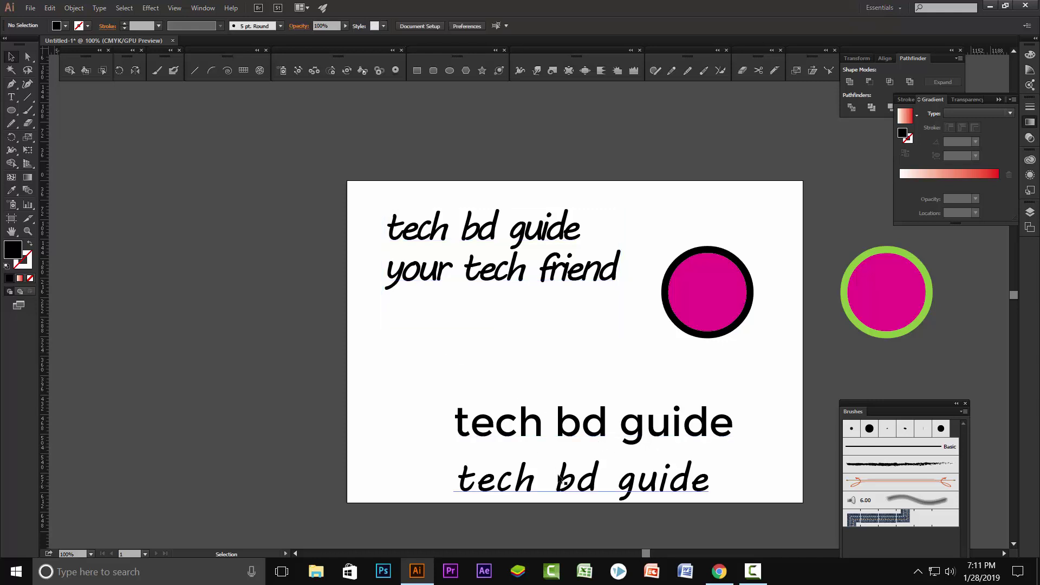
left_click(559, 433)
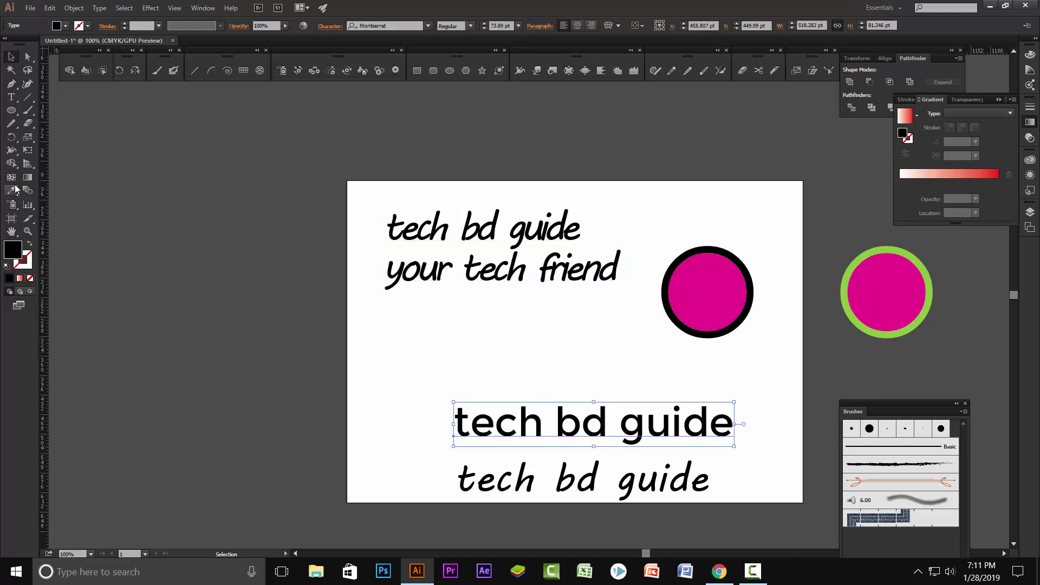
left_click(11, 190)
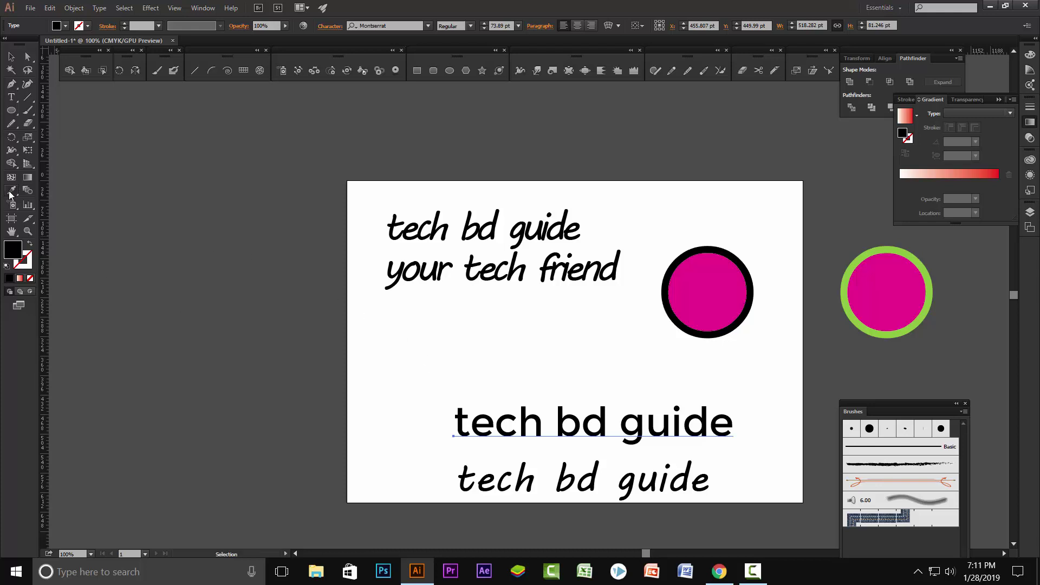
double_click(11, 190)
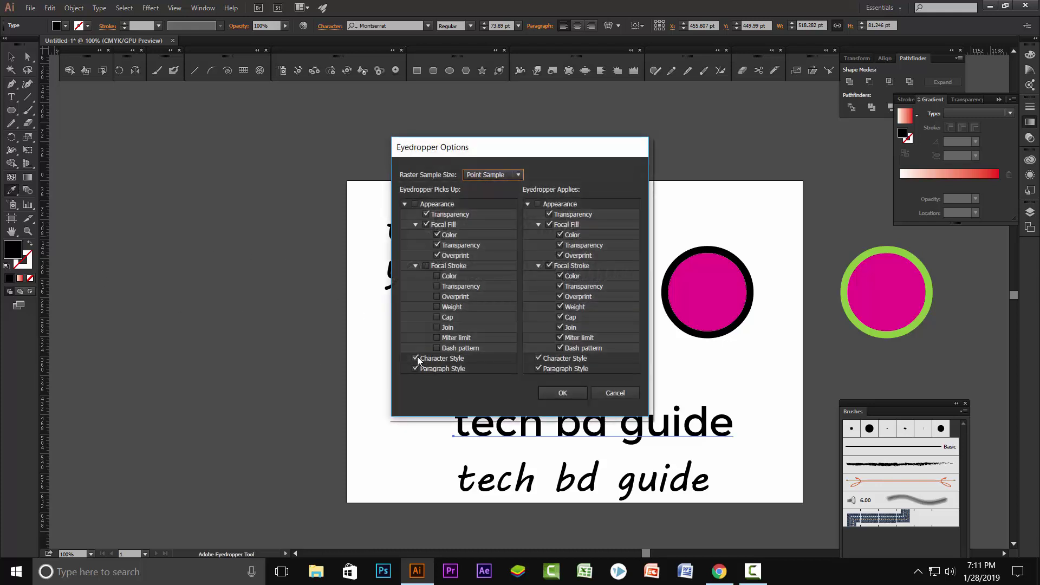
left_click(416, 358)
left_click(415, 369)
left_click(561, 393)
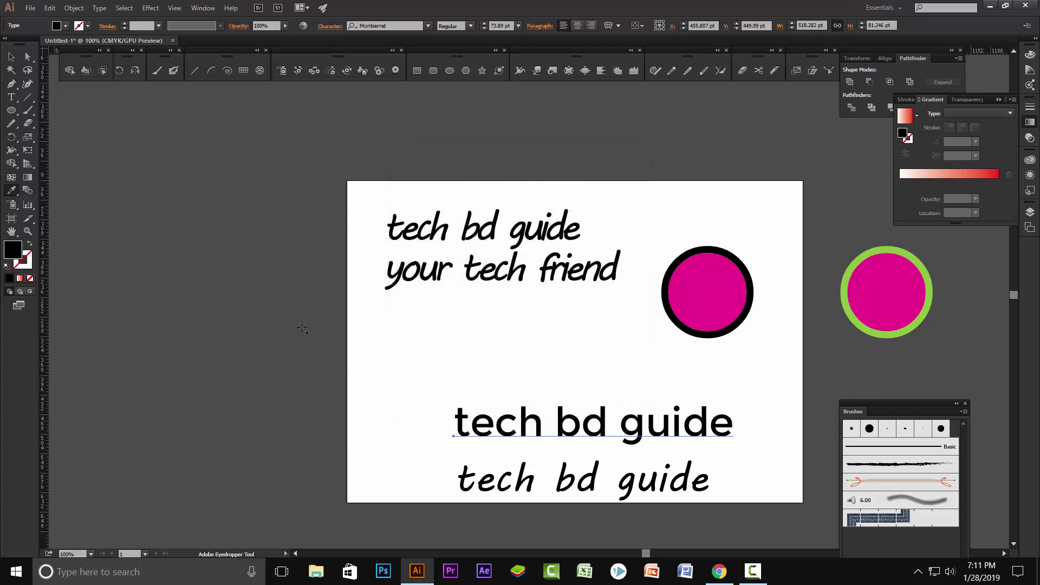
left_click(481, 481)
- Reopen the Eyedropper options twice to confirm the pickup settings
double_click(11, 190)
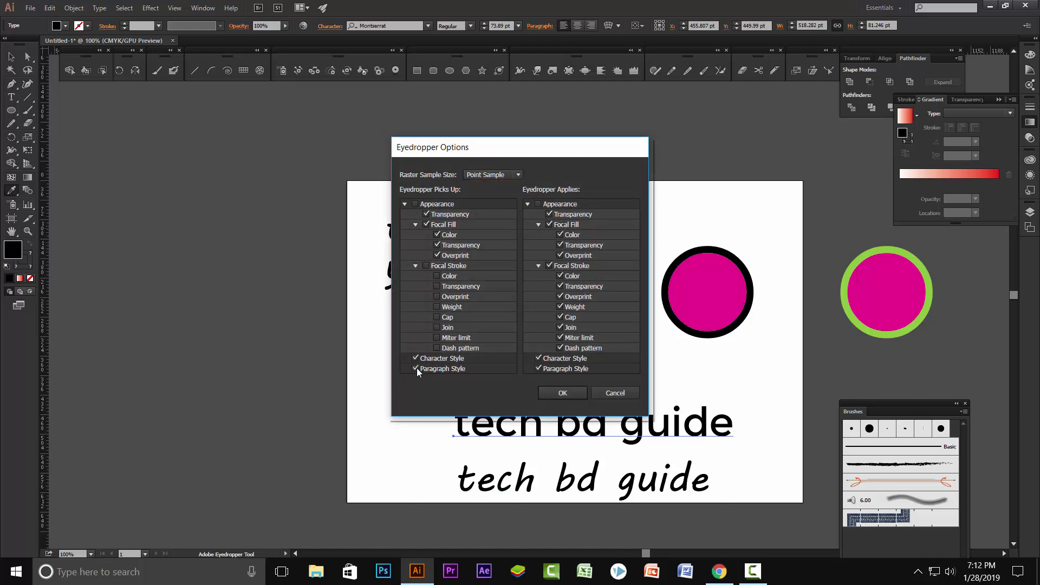
left_click(561, 393)
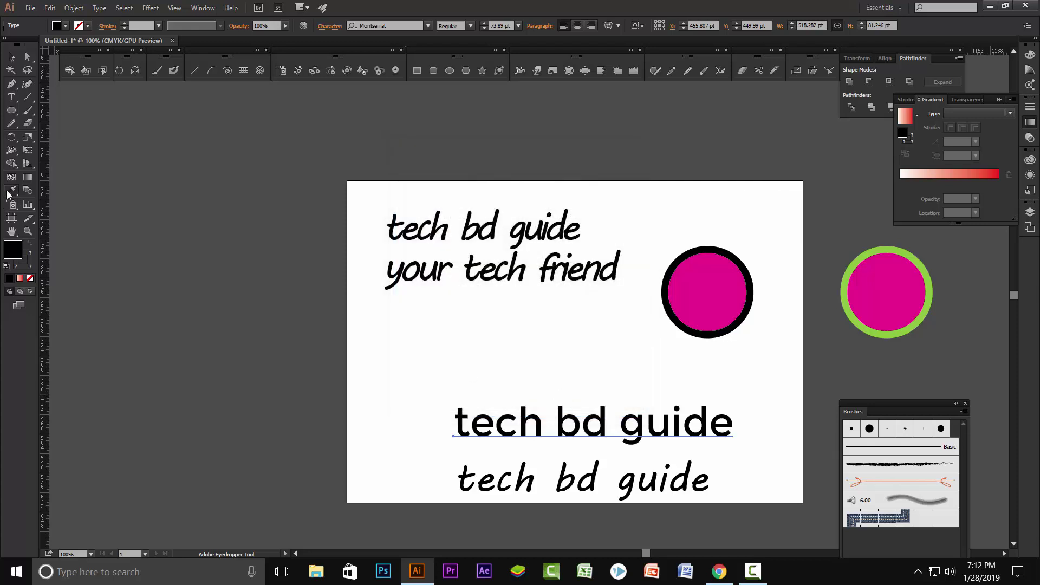
double_click(11, 193)
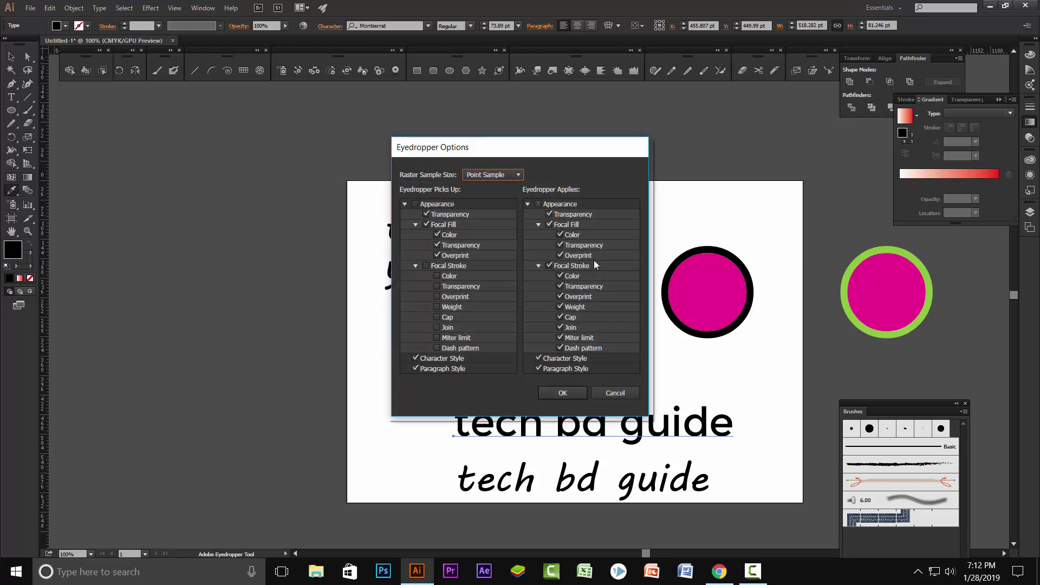
left_click(562, 392)
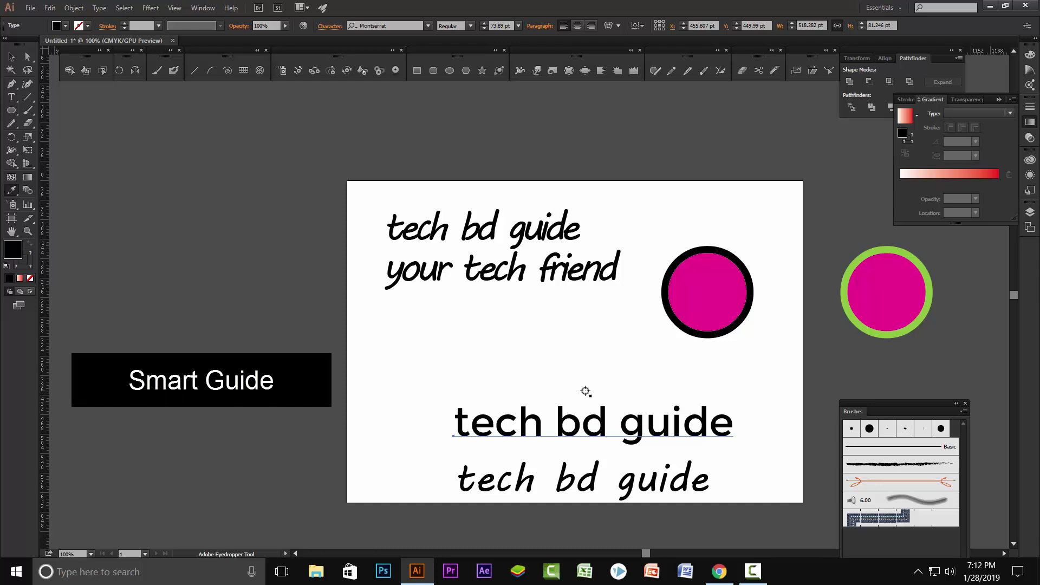
- Move both text blocks onto the pasteboard and set the green-ringed circle beside the black one
key("v")
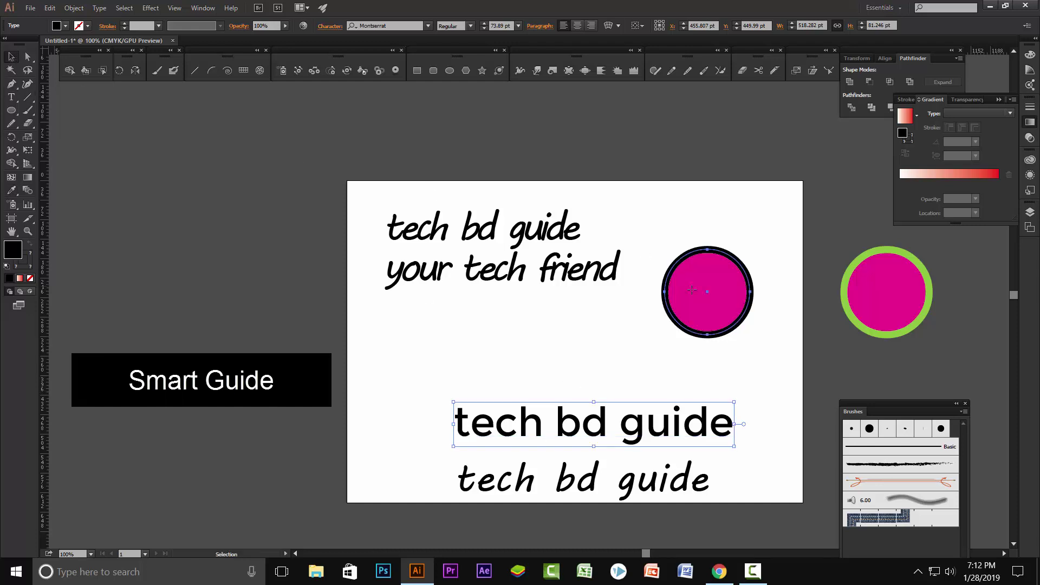
left_click_drag(679, 289, 460, 334)
left_click_drag(584, 291, 318, 243)
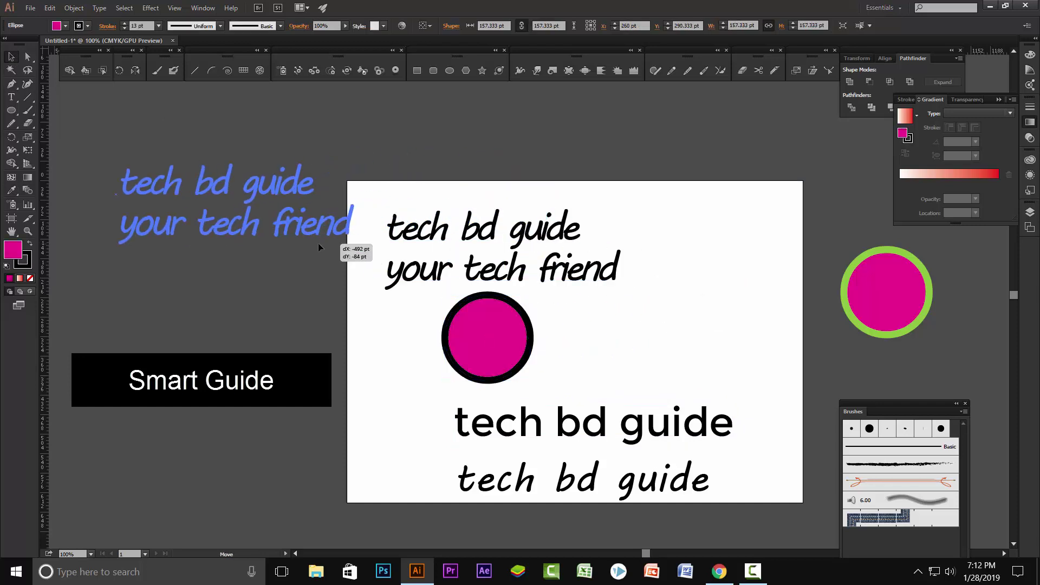
left_click_drag(635, 403, 259, 323)
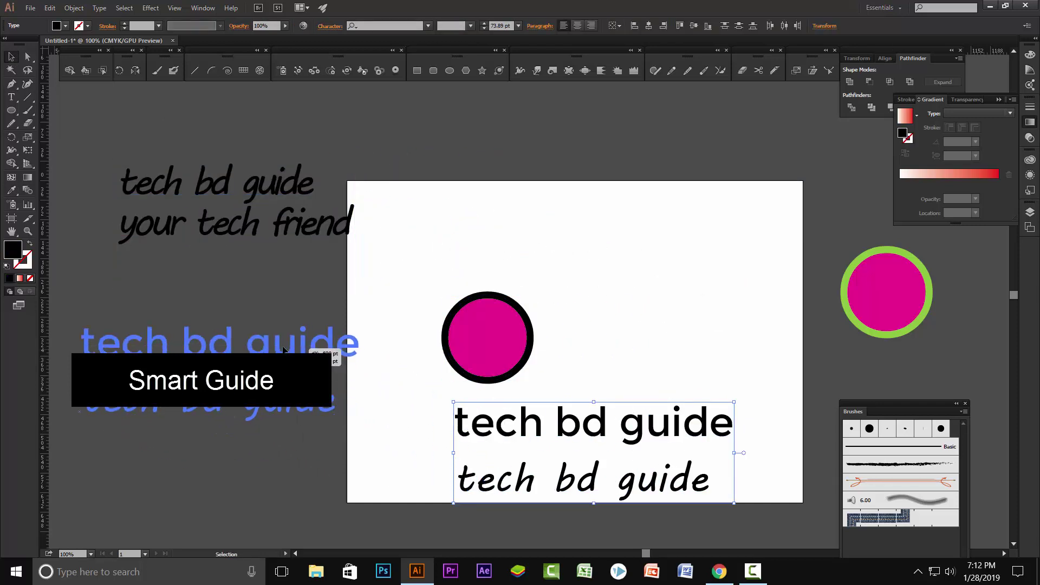
left_click_drag(912, 295, 607, 356)
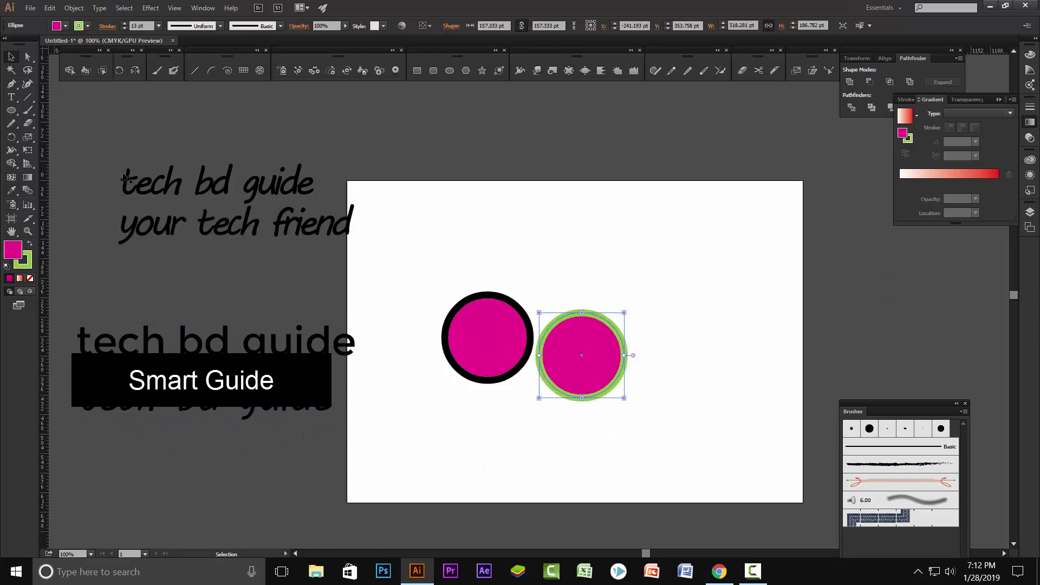
- Draw a 129×94 pt magenta rectangle and duplicate it into three overlapping the circles
left_click_drag(11, 110, 71, 105)
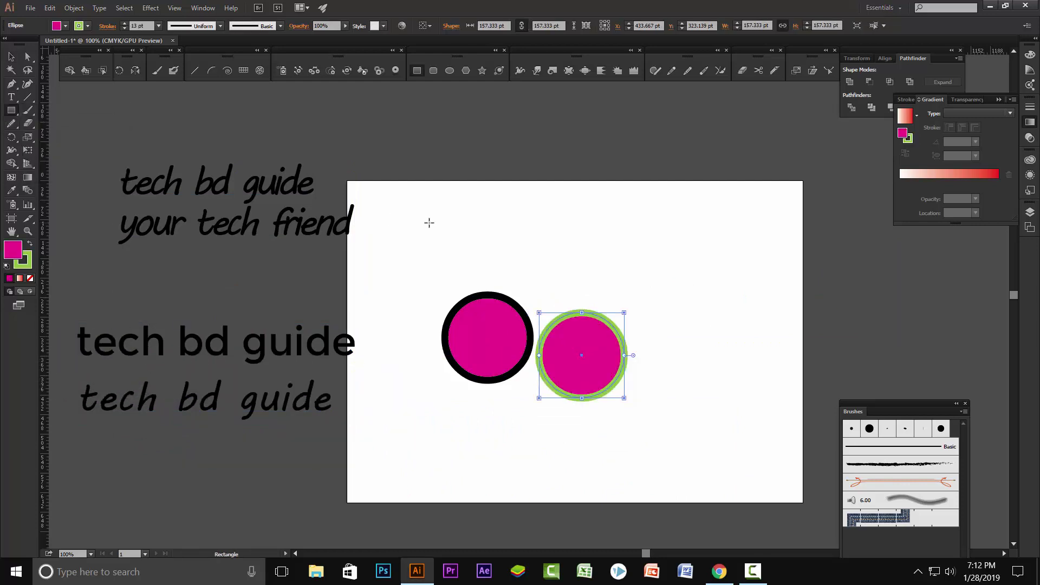
mouse_move(518, 239)
left_mouse_down()
mouse_move(580, 282)
mouse_move(572, 313)
left_mouse_up()
left_click(11, 56)
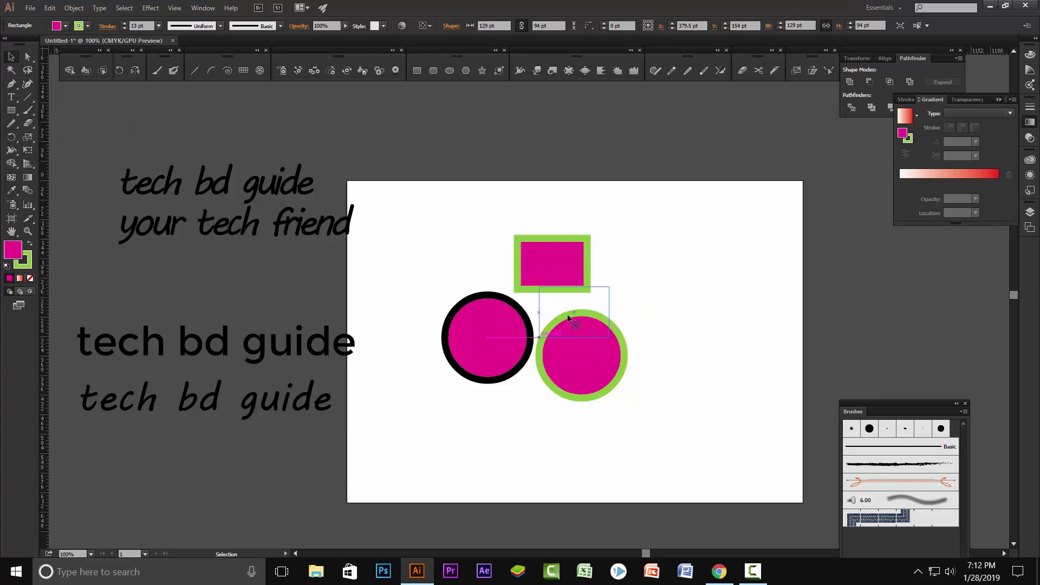
mouse_move(572, 312)
left_mouse_down()
mouse_move(529, 255)
mouse_move(519, 379)
mouse_move(530, 401)
left_mouse_up()
scroll(596, 369, "up", 2)
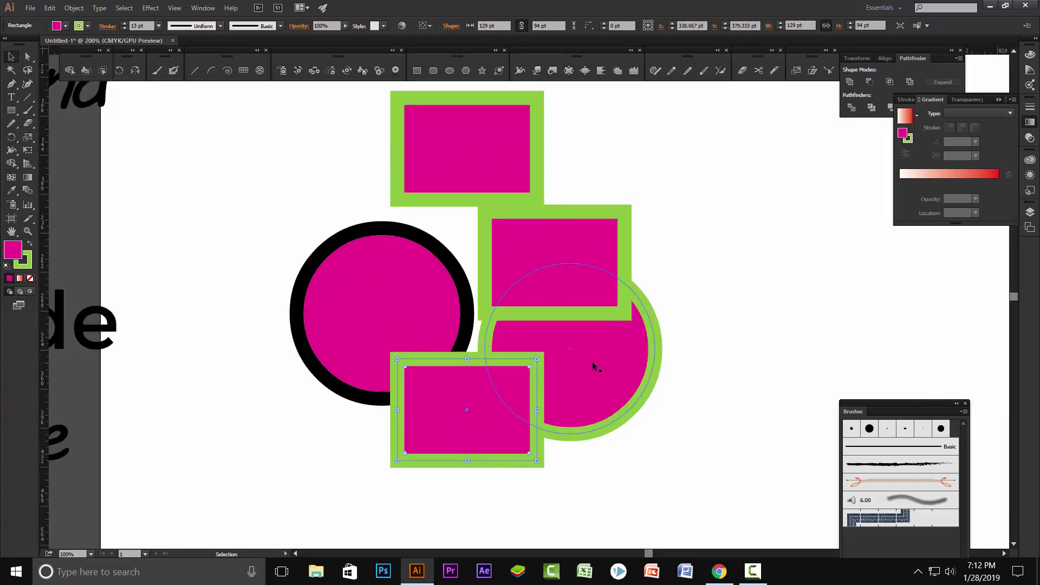
scroll(589, 243, "up", 2)
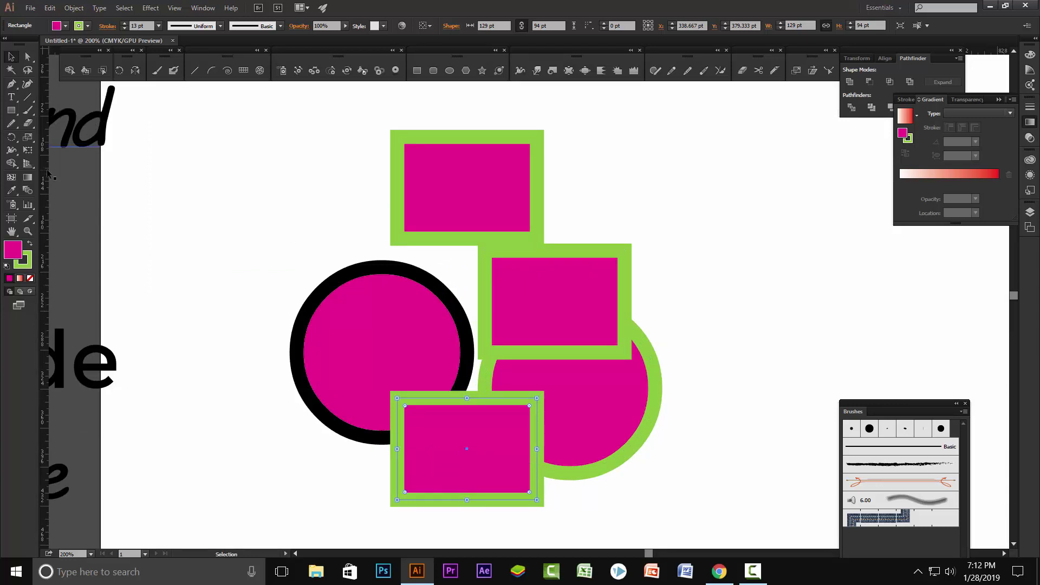
- Check in the View menu that Smart Guides are enabled, then pick the Pen tool
left_click(174, 8)
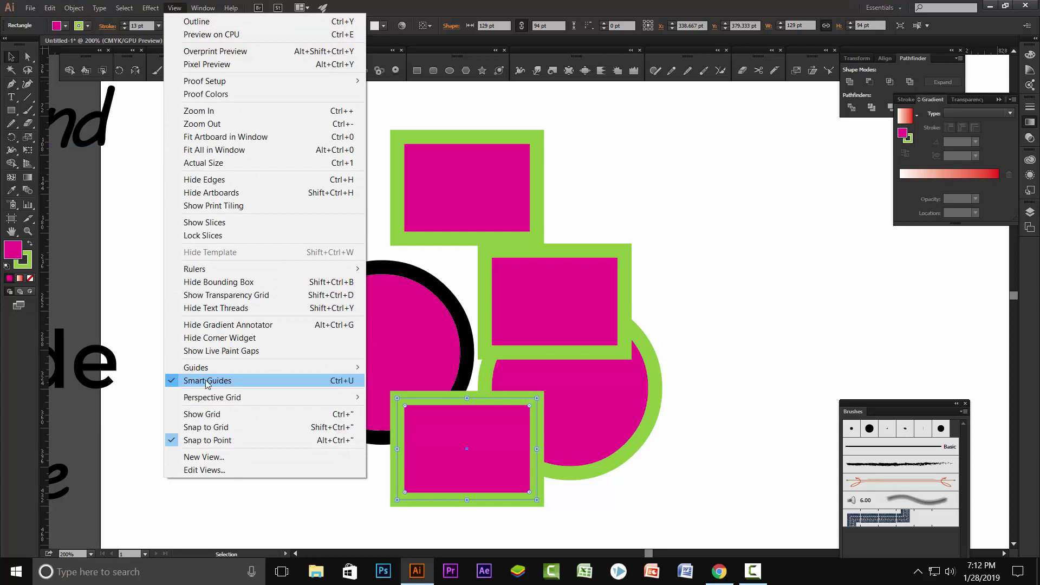
left_click(379, 222)
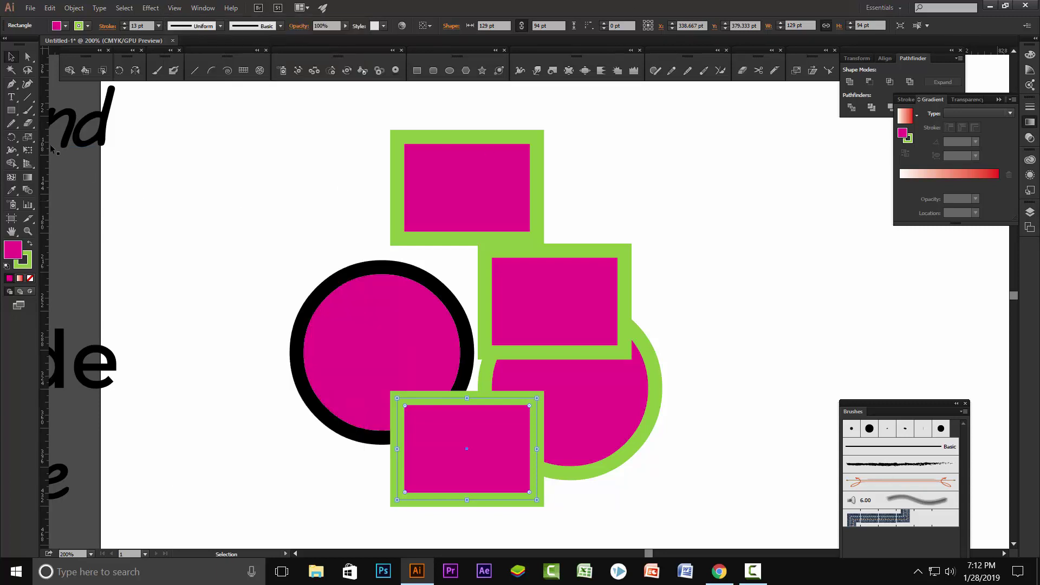
left_click(11, 85)
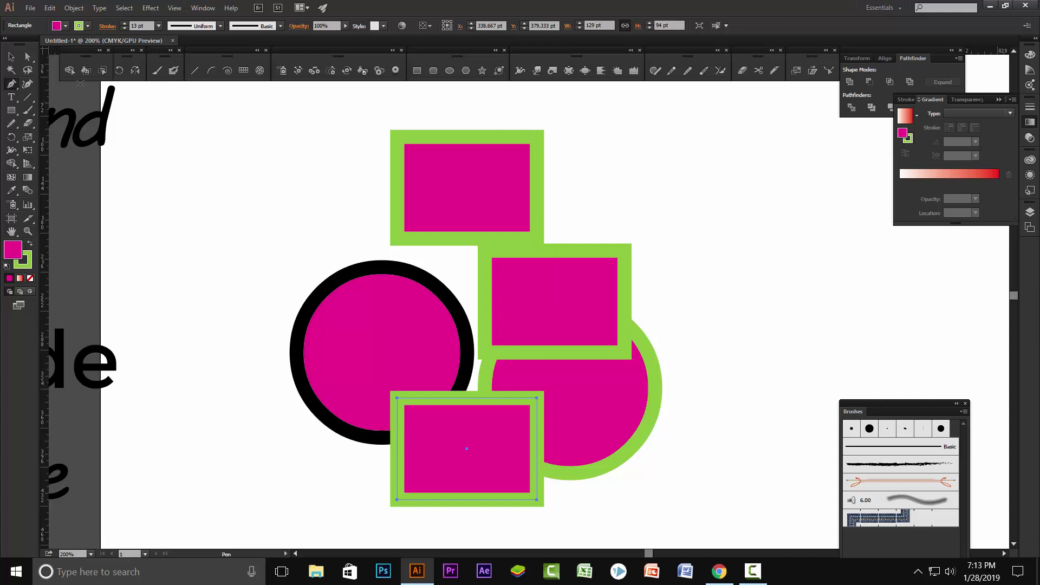
- Set the top pink rectangle's stroke to None
key("v")
left_click(448, 181)
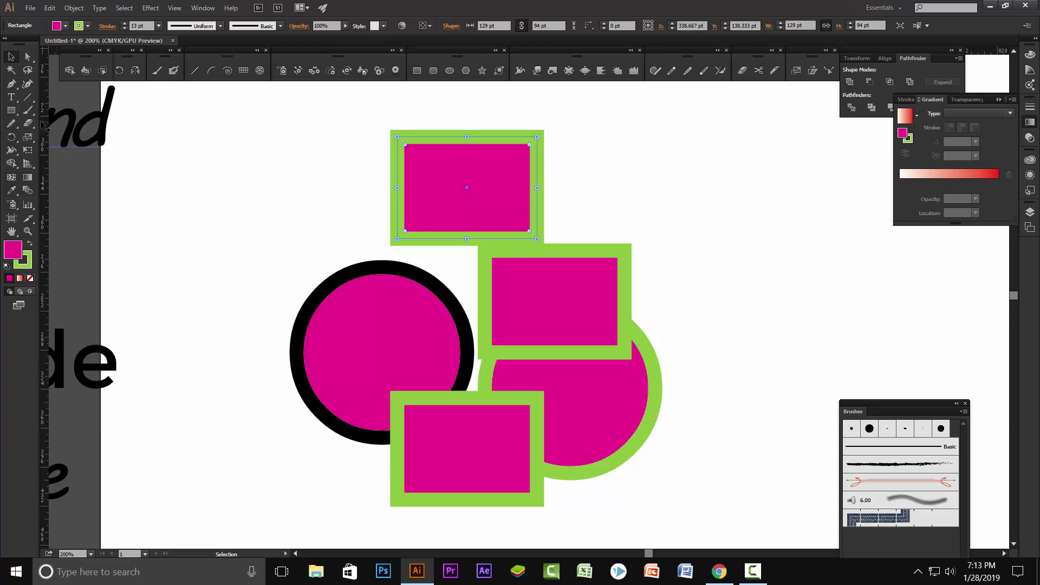
scroll(567, 137, "up", 3)
scroll(538, 169, "up", 1)
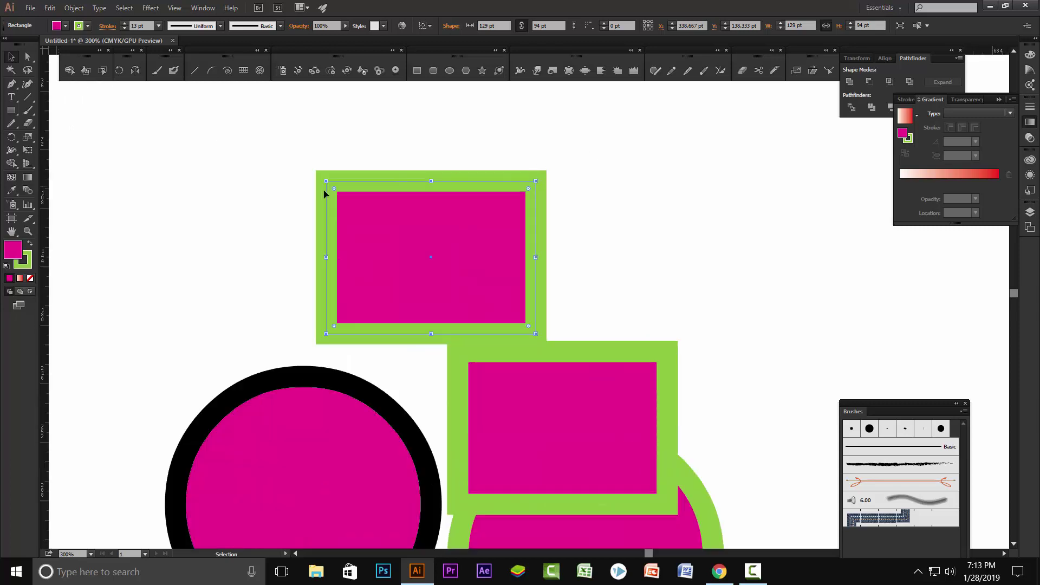
left_click(87, 26)
left_click(13, 46)
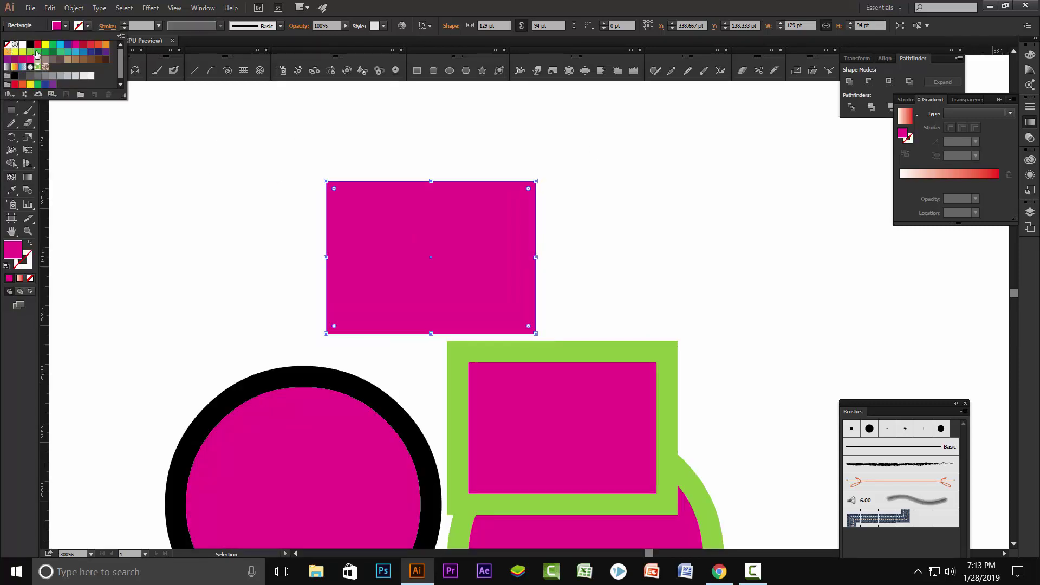
left_click(479, 126)
left_click(542, 246)
scroll(439, 253, "down", 2)
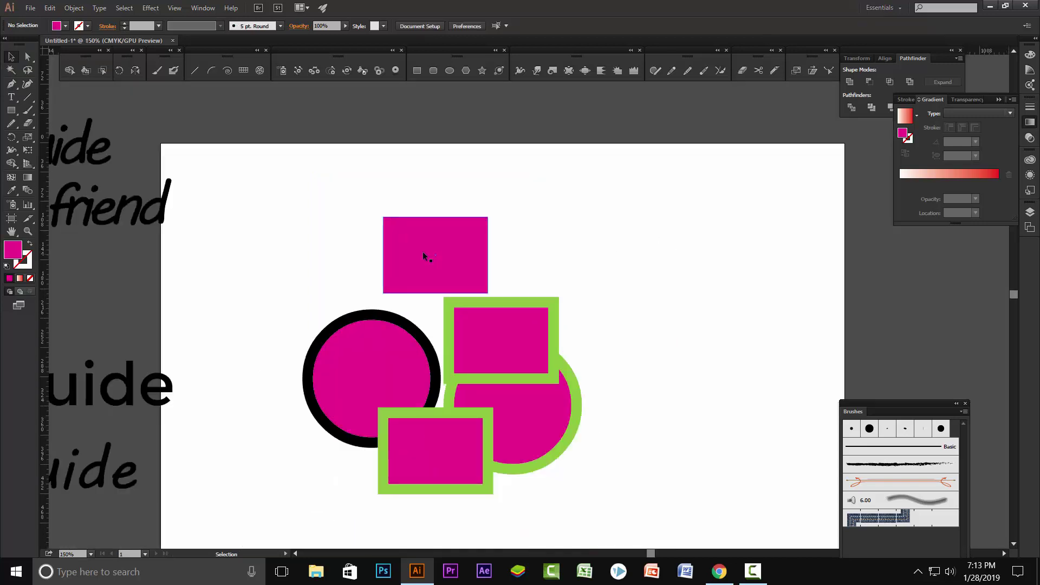
left_click(11, 85)
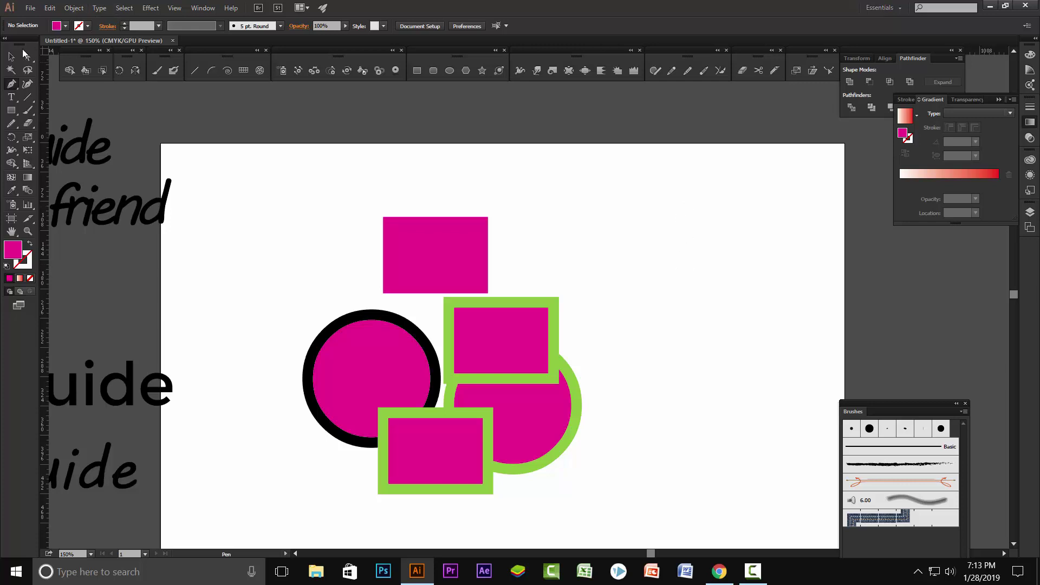
- Remove the green strokes from the other rectangles and the right-hand circle
left_click(11, 56)
left_click(471, 351)
left_click(537, 420, "shift")
left_click(433, 450, "shift")
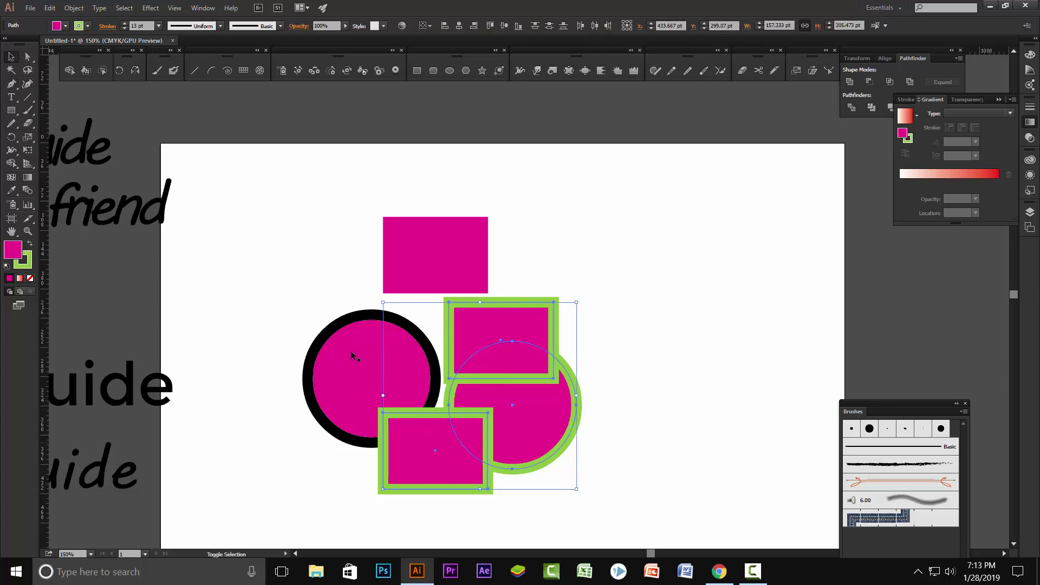
left_click(65, 25)
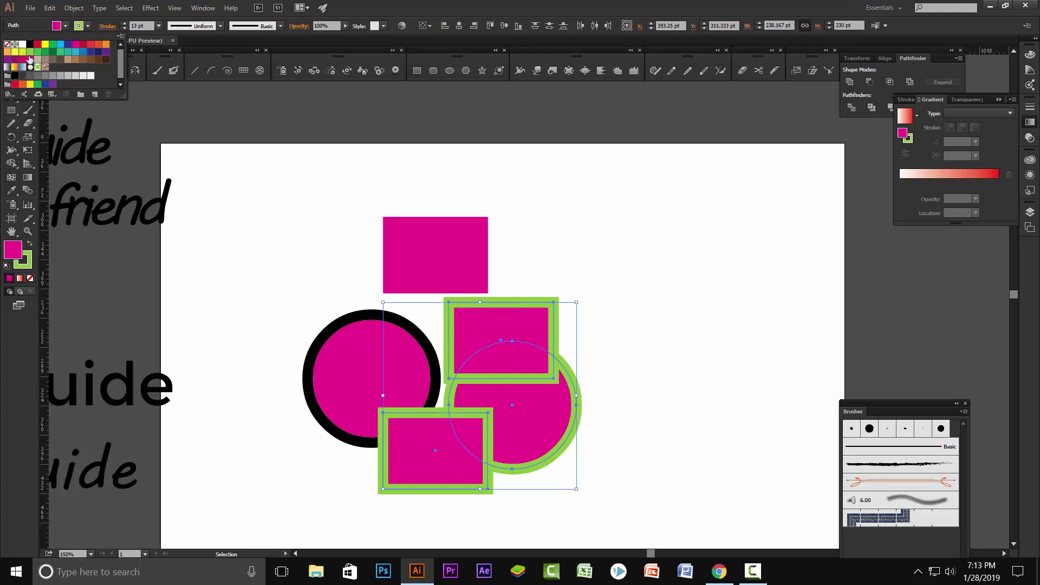
left_click(7, 44)
left_click(617, 247)
- Fill the right-hand circle with cyan, then place a first Pen anchor point
left_click(545, 421)
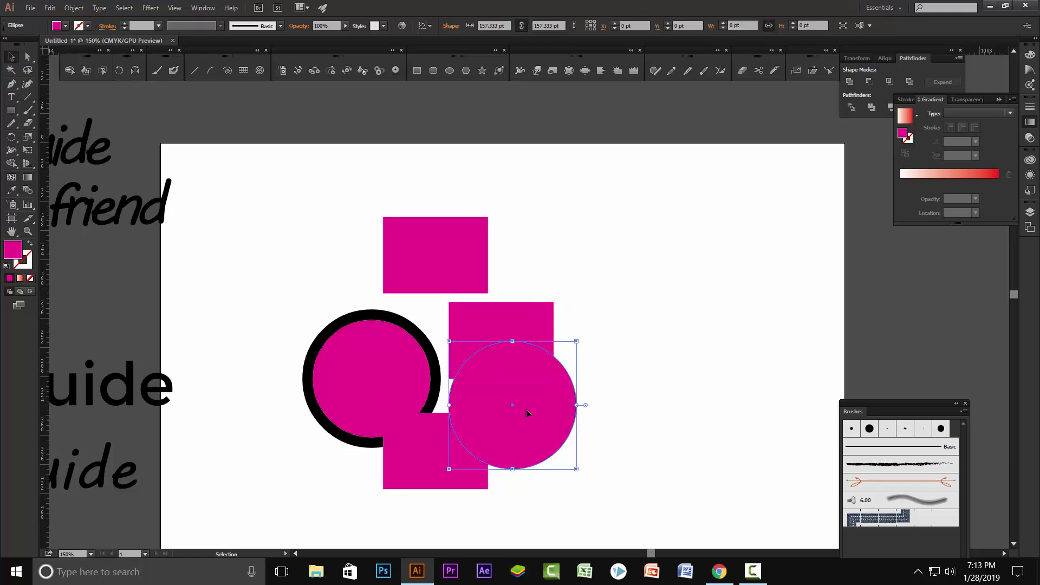
left_click(66, 25)
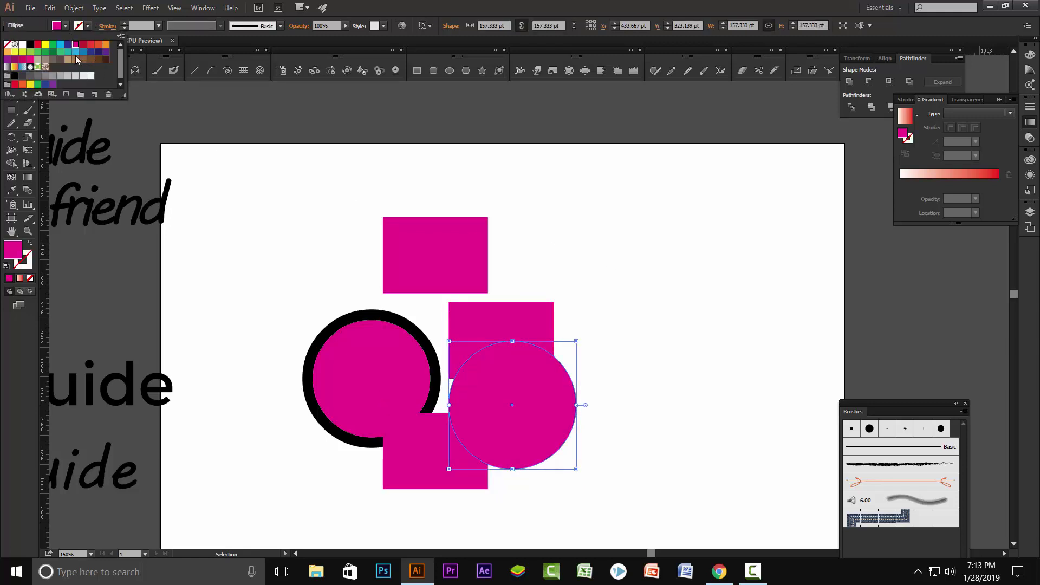
left_click(76, 52)
left_click(612, 285)
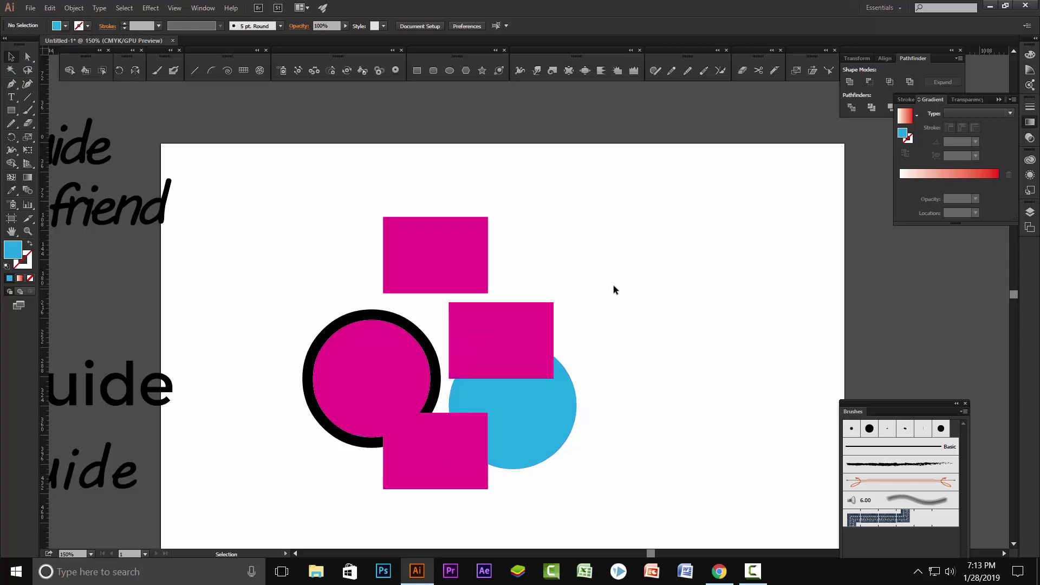
left_click(10, 84)
left_click(383, 217)
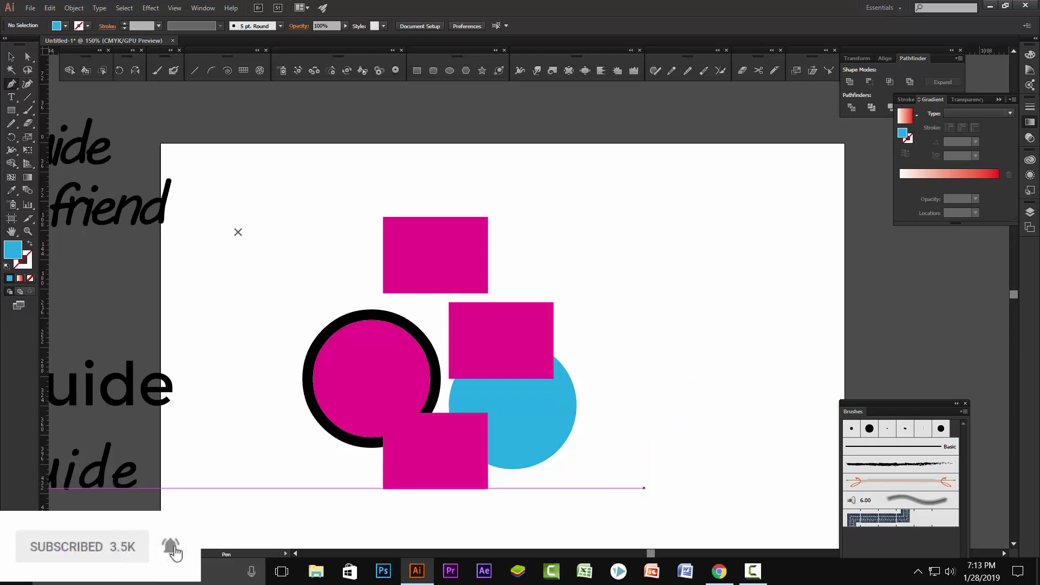
- Duplicate the bottom rectangle over the left circle's edge and fill it dark blue
left_click(11, 56)
left_click_drag(453, 476, 318, 363, "alt")
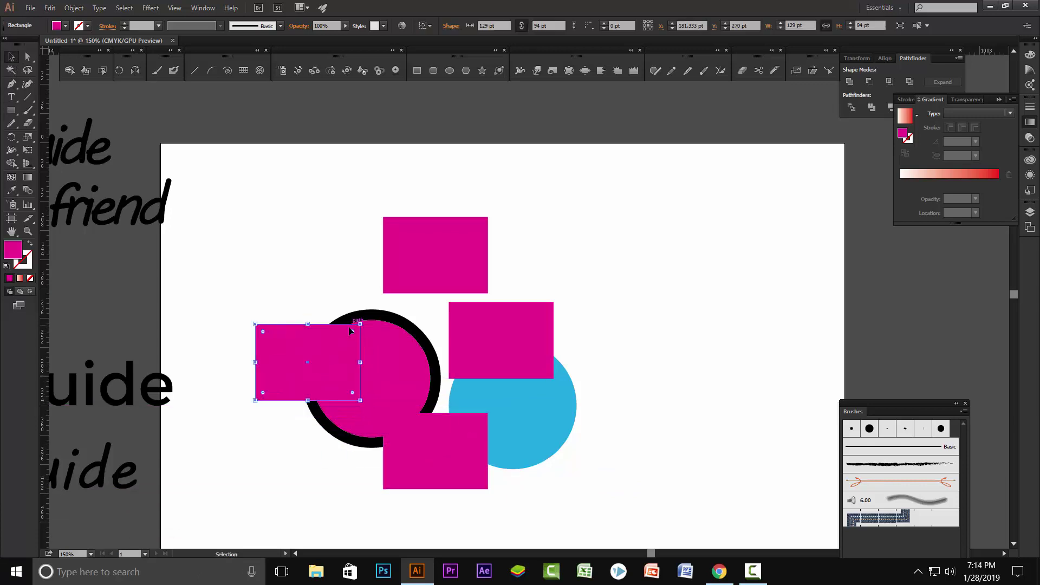
left_click(62, 26)
left_click(69, 44)
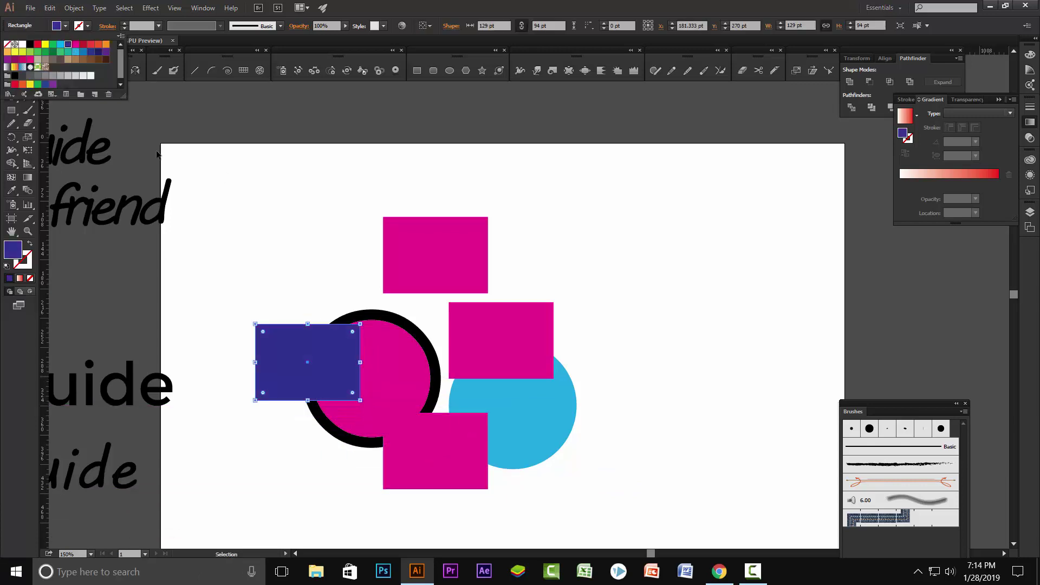
key("Escape")
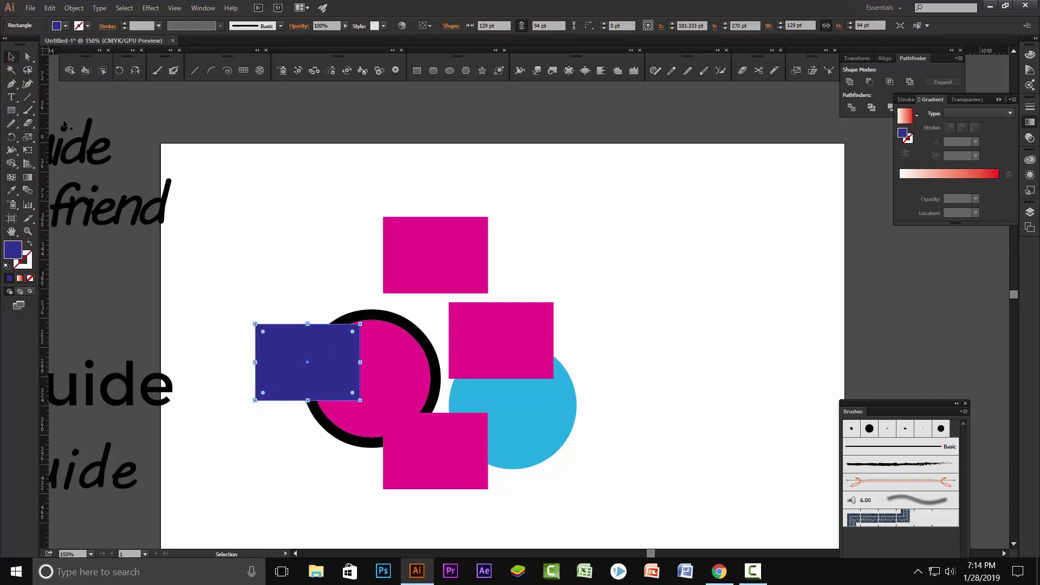
- Scroll around the overlapping shapes to inspect them with the Pen tool active
key("p")
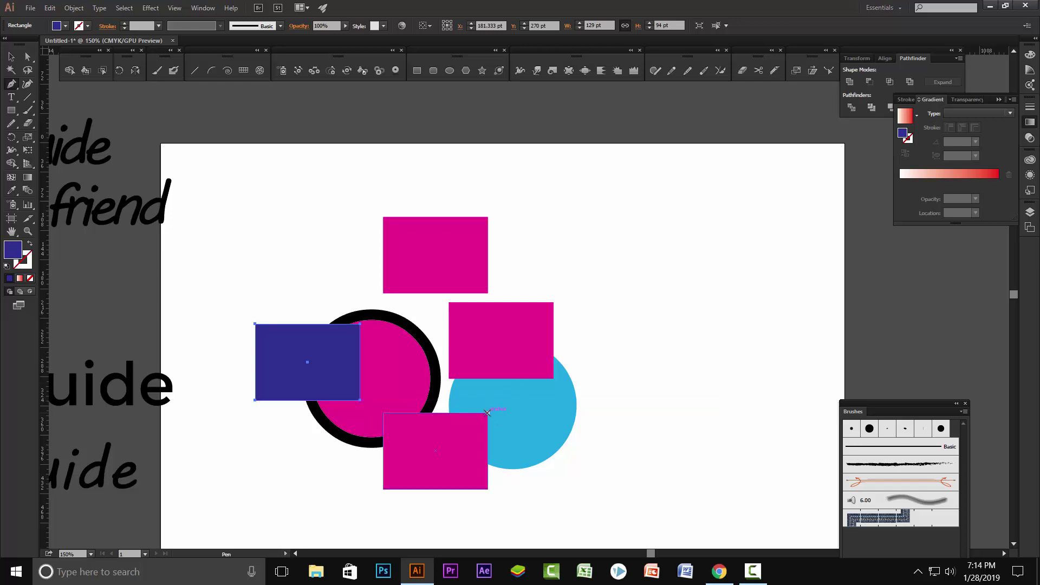
scroll(487, 413, "up", 3)
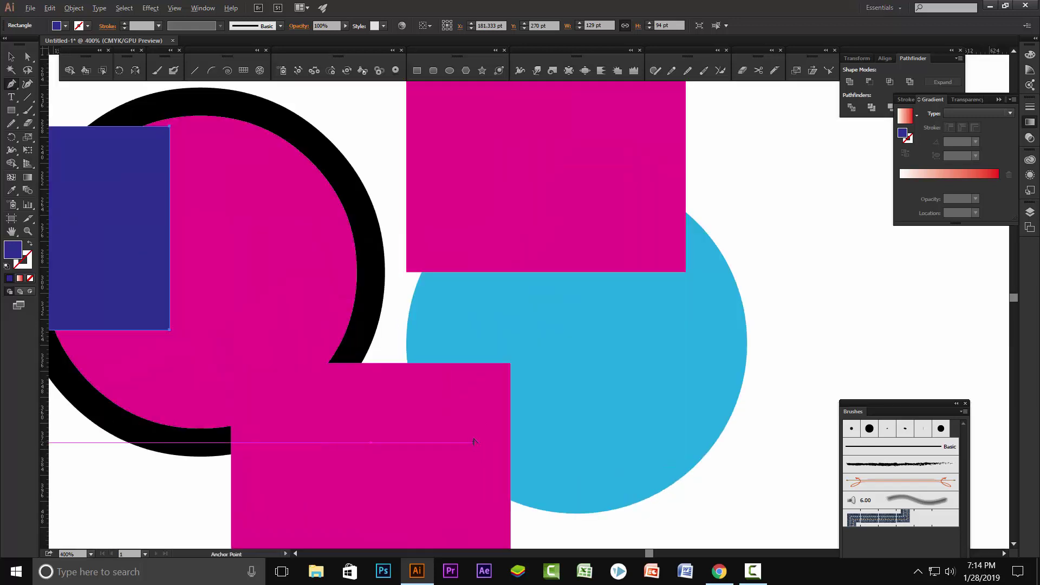
scroll(487, 413, "up", 2)
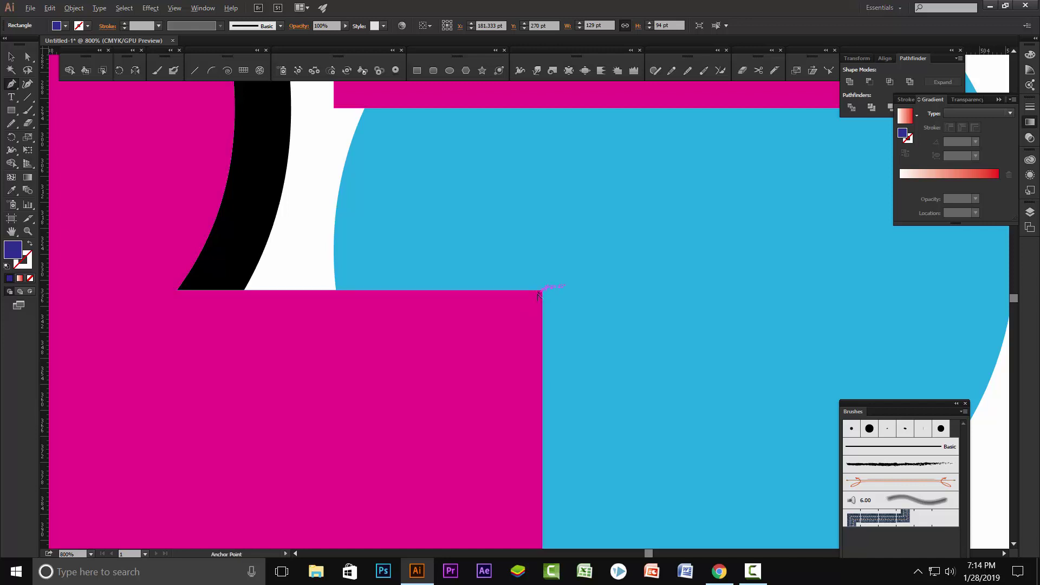
scroll(541, 292, "down", 2)
scroll(539, 296, "down", 2)
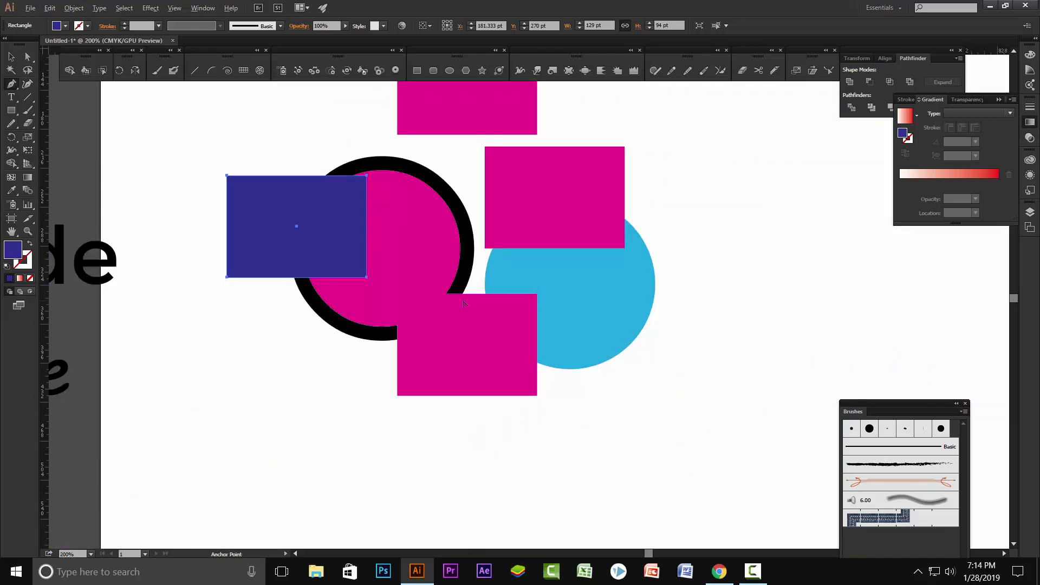
scroll(463, 300, "down", 1)
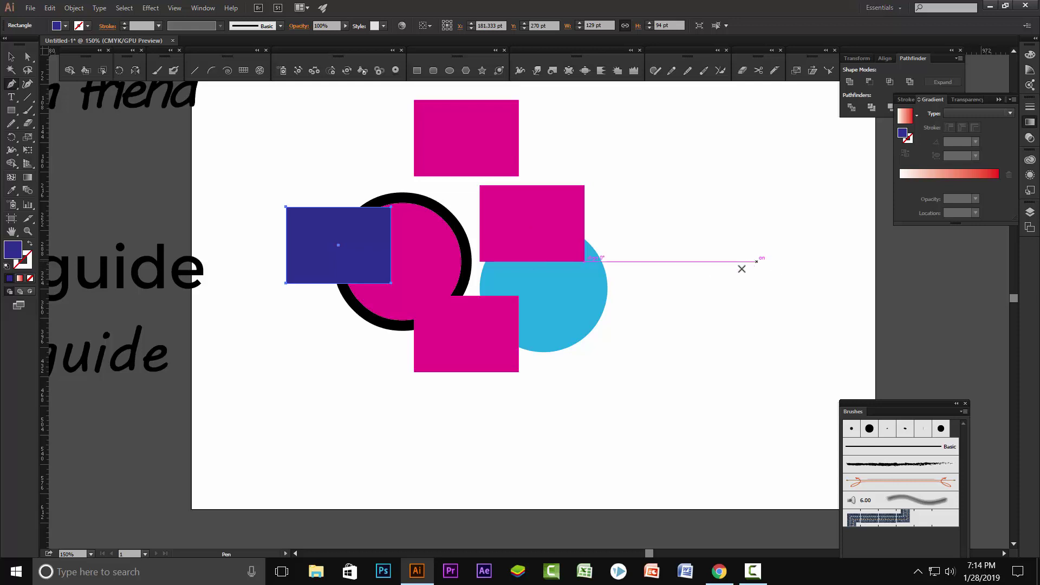
scroll(690, 382, "up", 1)
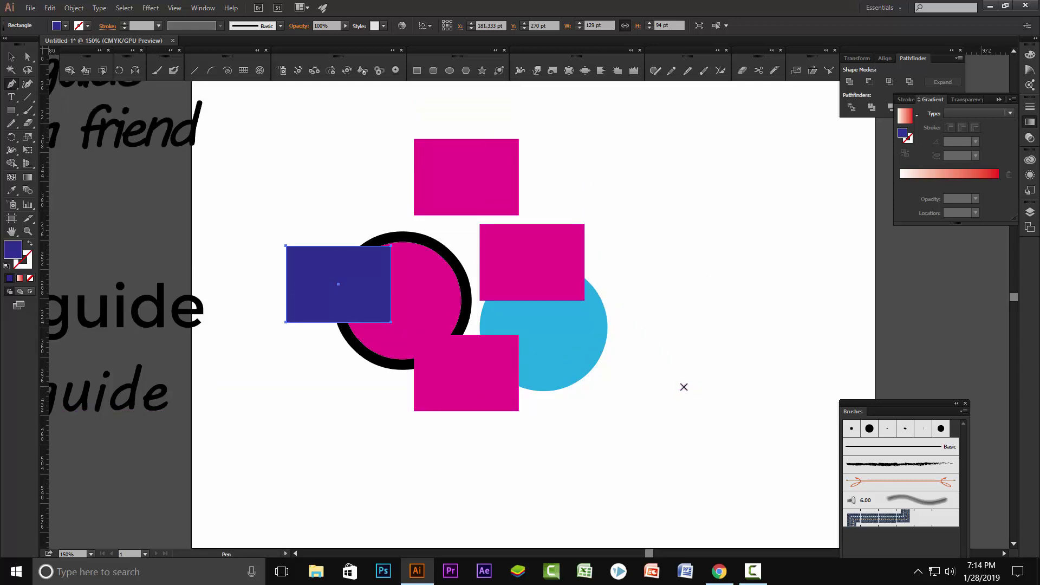
scroll(643, 295, "down", 1, "alt")
scroll(645, 294, "down", 1, "alt")
scroll(596, 291, "up", 1, "alt")
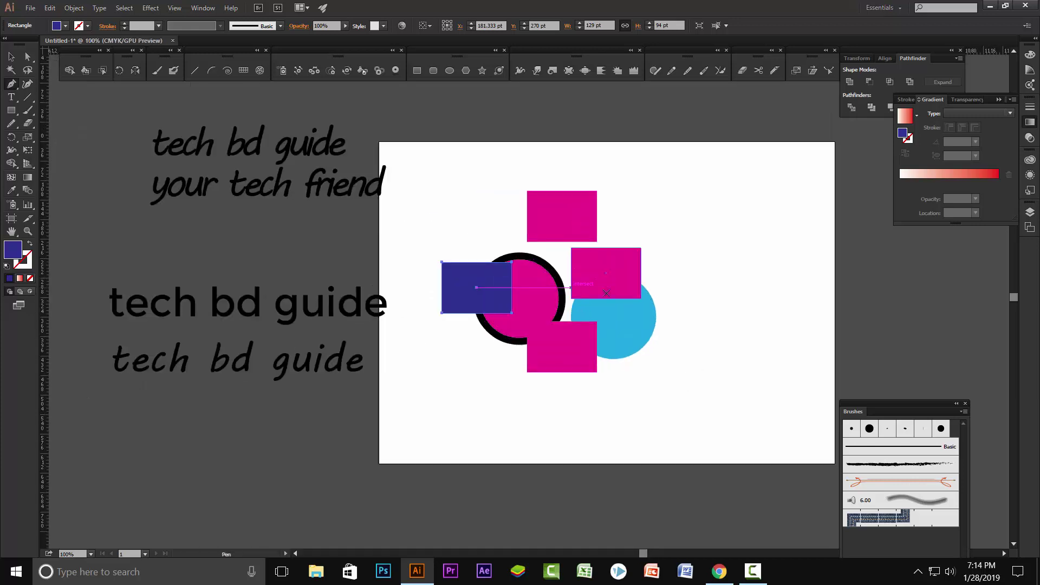
scroll(617, 295, "up", 1)
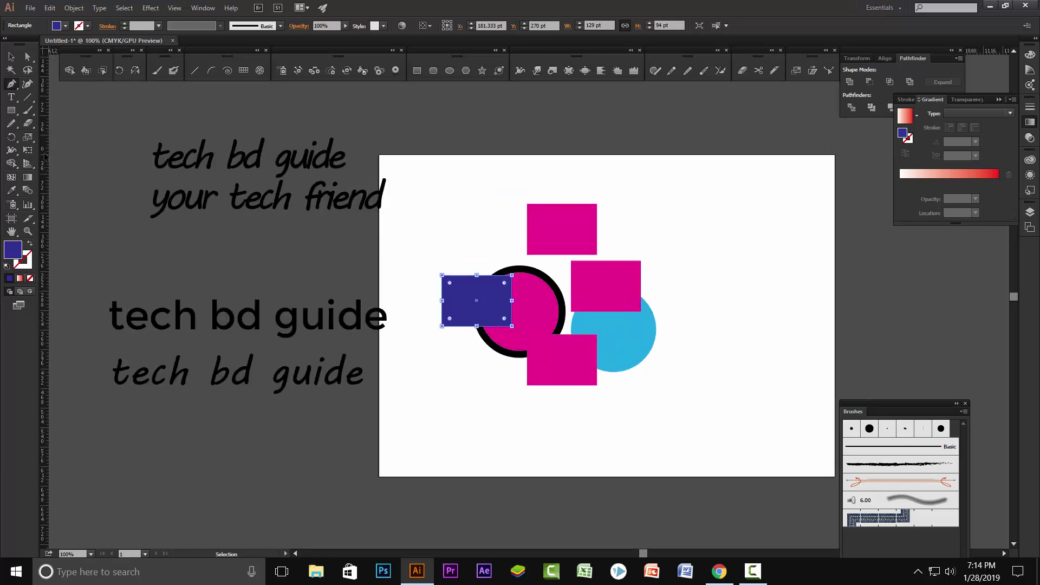
- Bring up the Pathfinder and Align panels with the Selection tool active
left_click(11, 56)
scroll(671, 297, "up", 3)
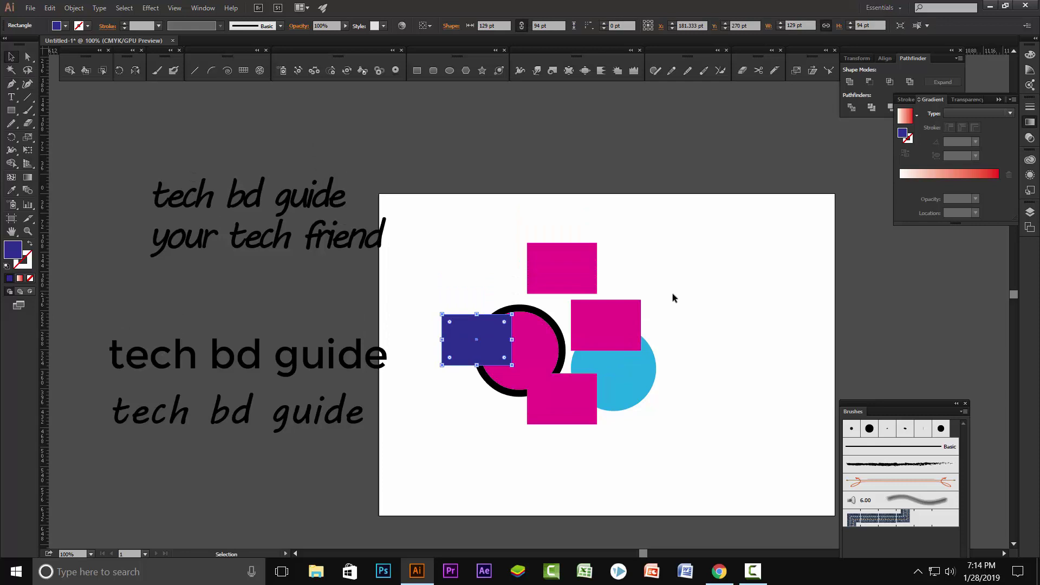
left_click(876, 47)
key("shift+F7")
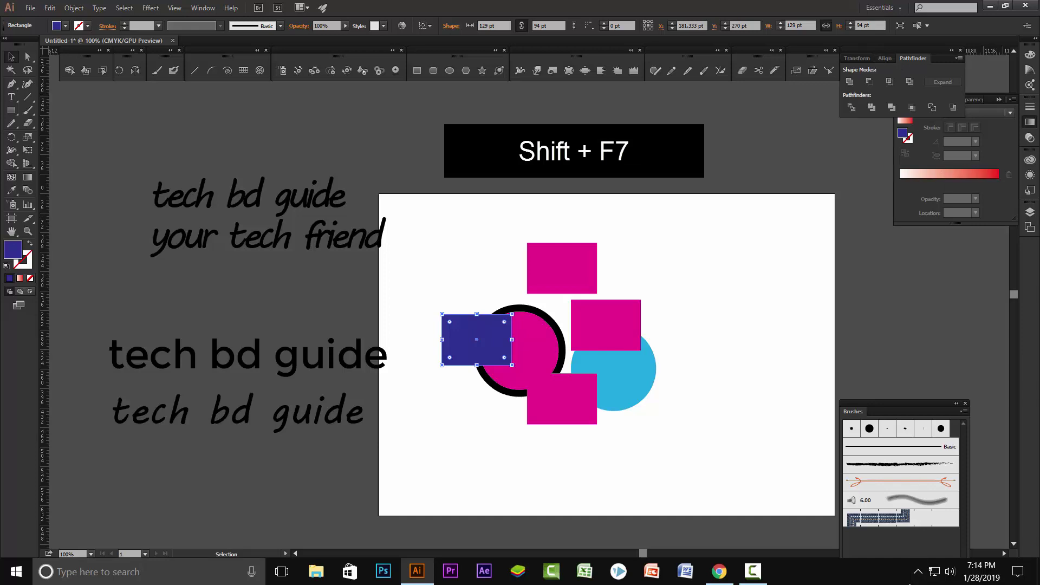
- Show the Align panel with Shift+F7
key("shift+F7")
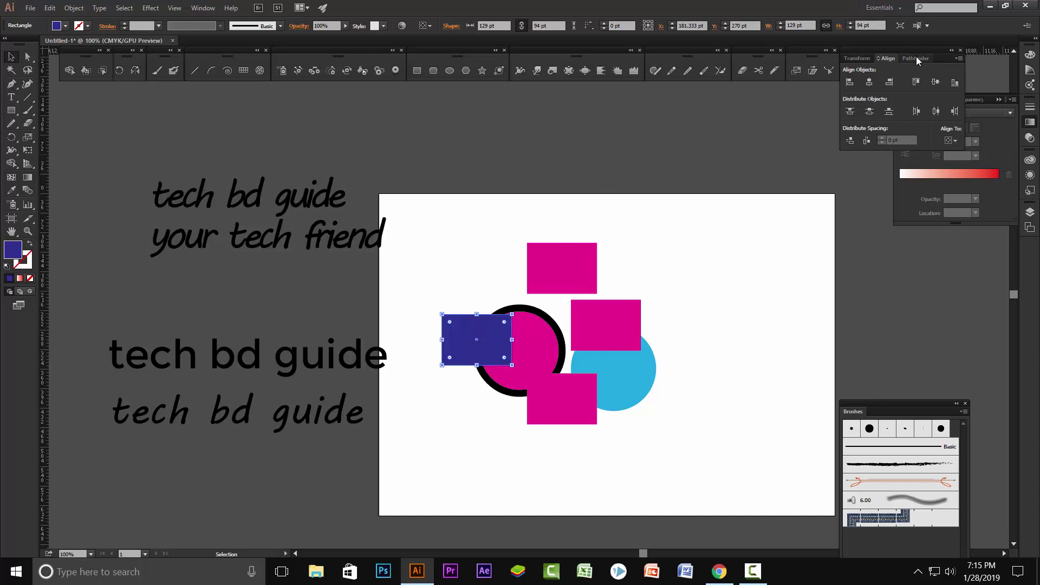
- Set the Align panel's Align To option to Align to Artboard
left_click(916, 58)
left_click(885, 59)
left_click(956, 141)
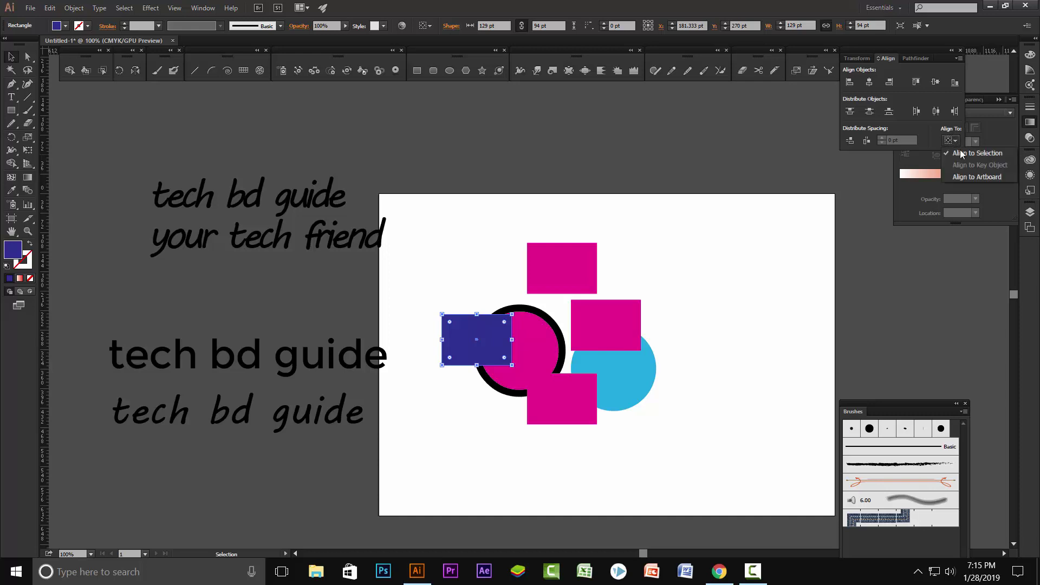
left_click(961, 177)
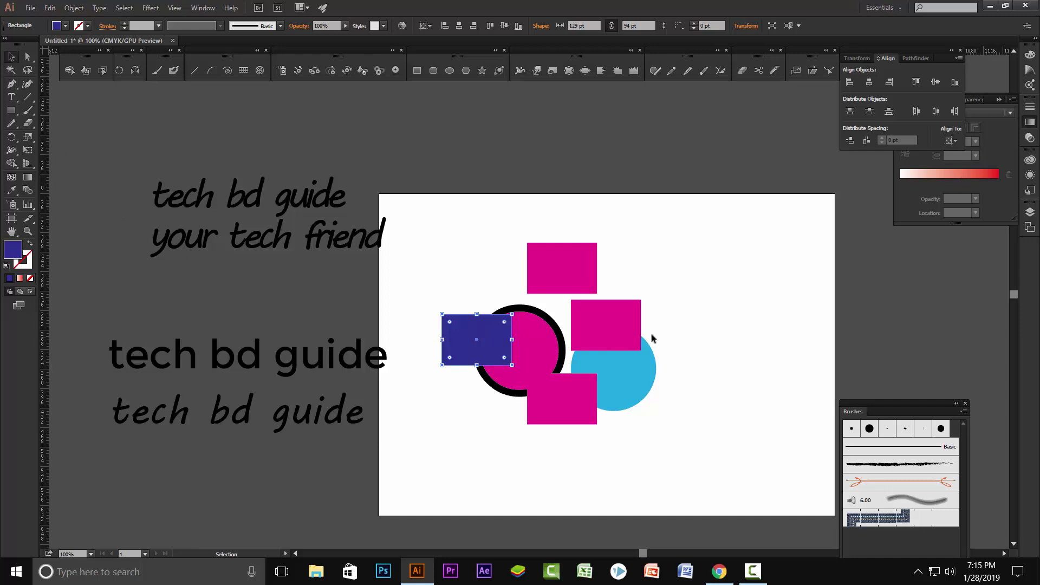
- Centre the top pink rectangle horizontally on the artboard
left_click(561, 269, "shift")
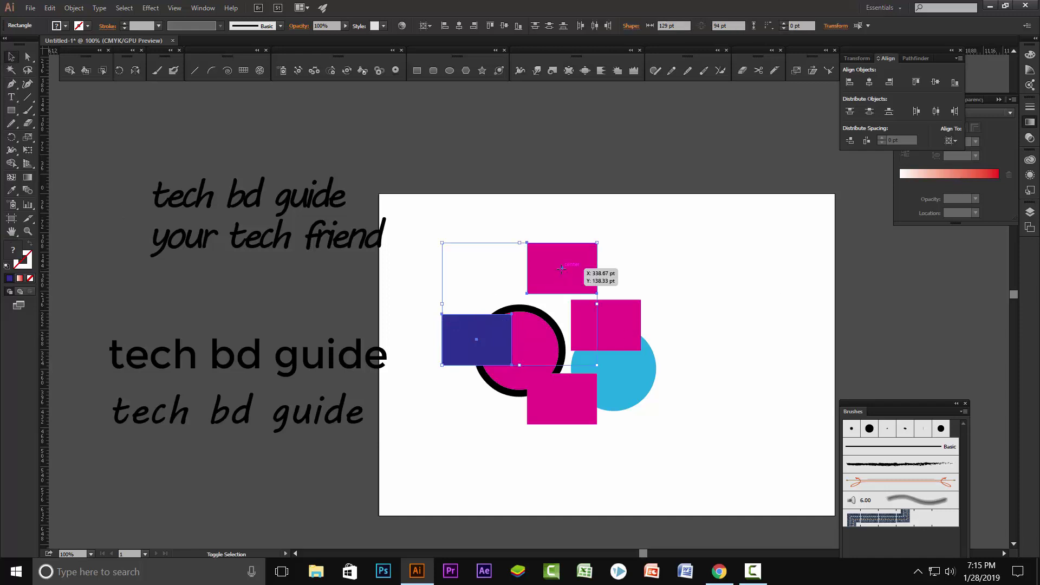
left_click(557, 262)
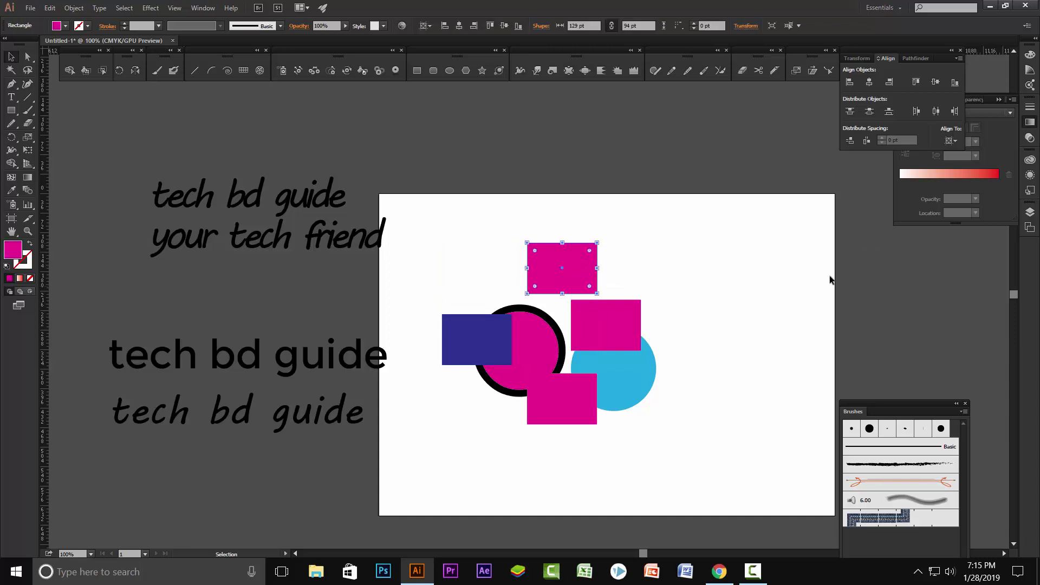
left_click(851, 83)
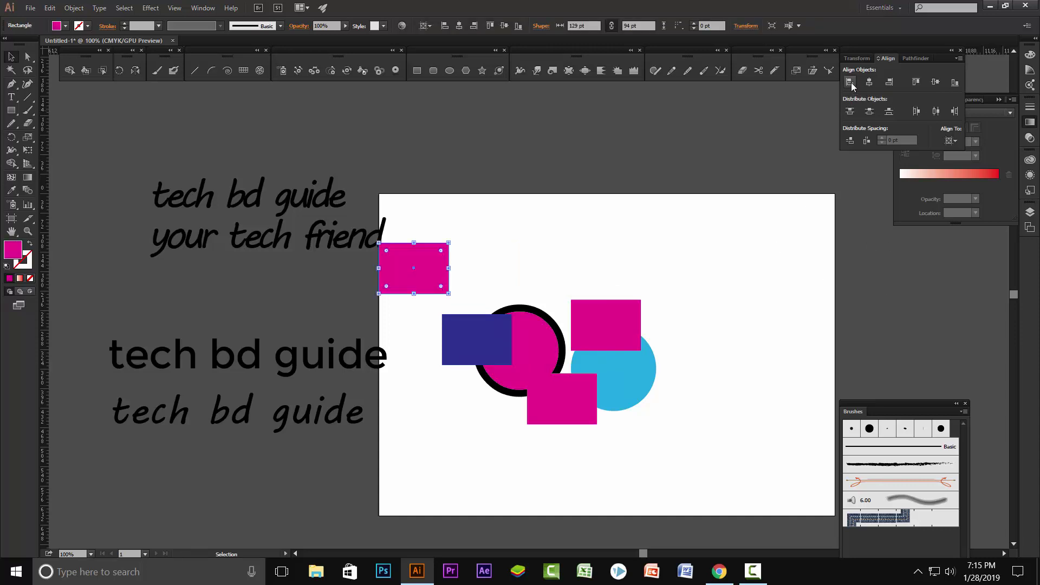
left_click(889, 81)
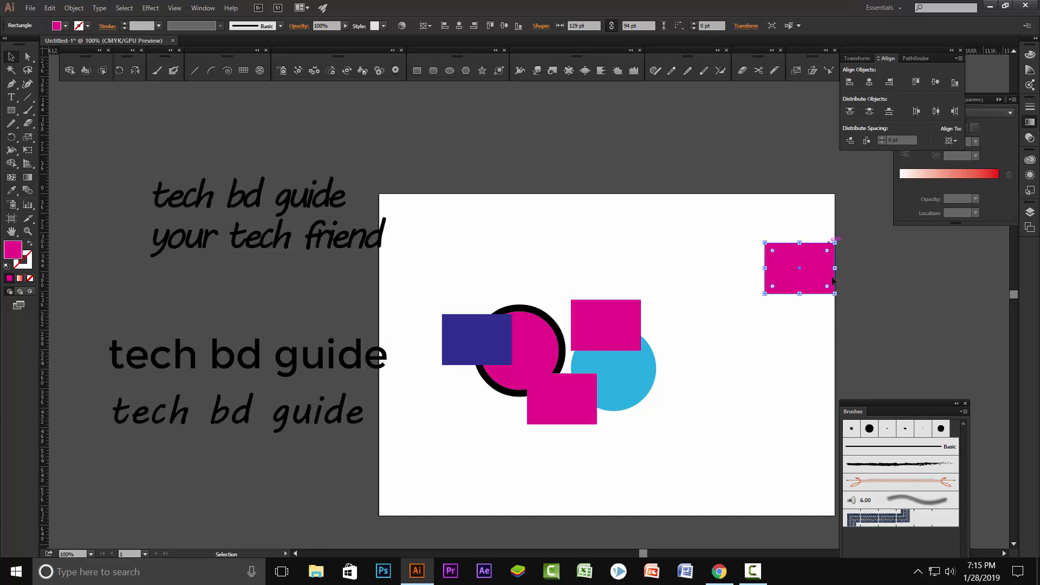
left_click(869, 81)
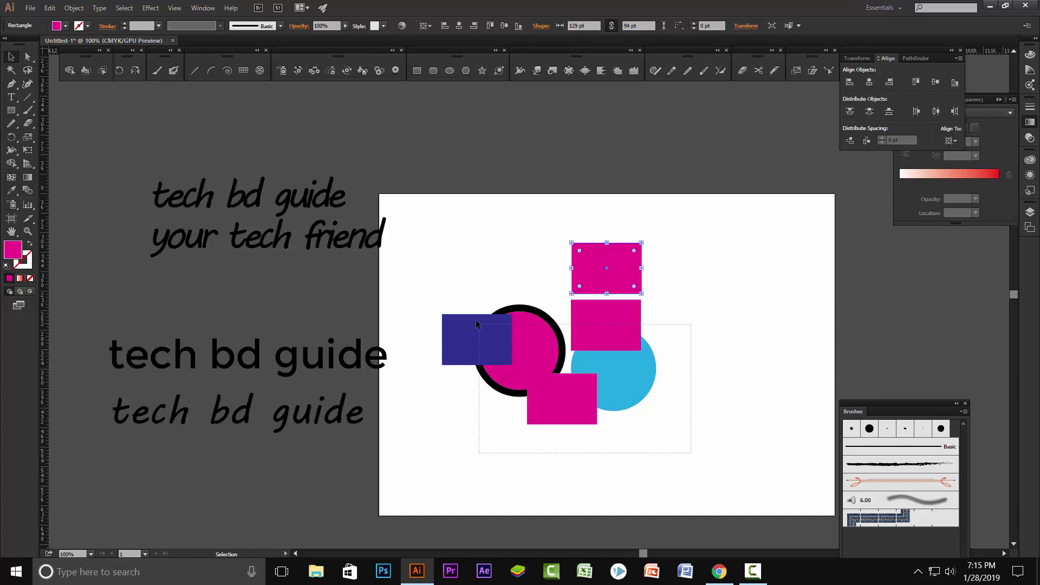
- Move the overlapping lower shapes left onto the pasteboard and reselect the pink rectangle
left_click_drag(691, 457, 477, 302)
left_click_drag(597, 326, 195, 227)
left_click(573, 269)
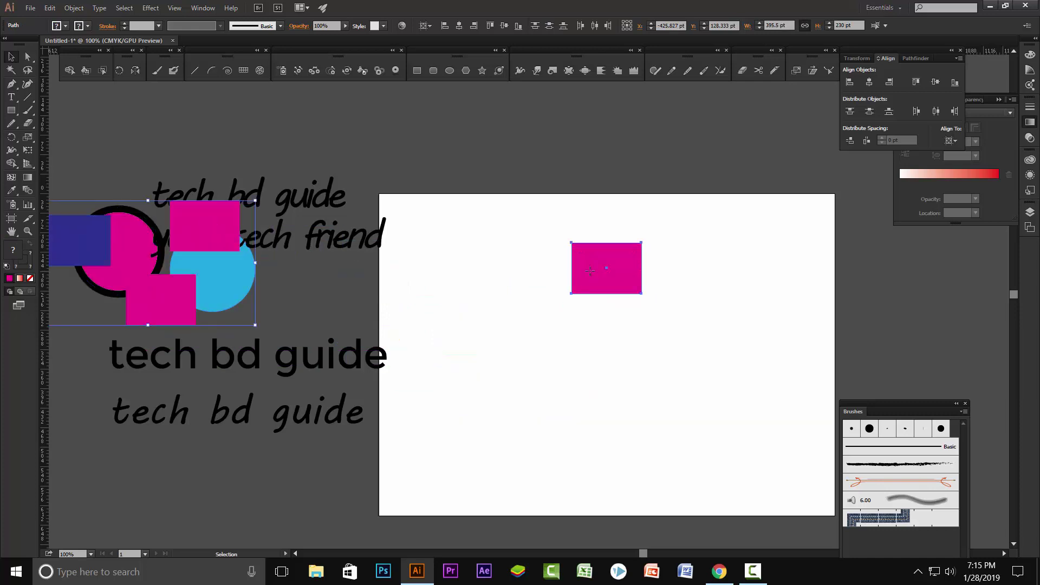
- Snap the pink rectangle to the artboard's top edge, then switch Align To to Align to Selection
left_click(935, 82)
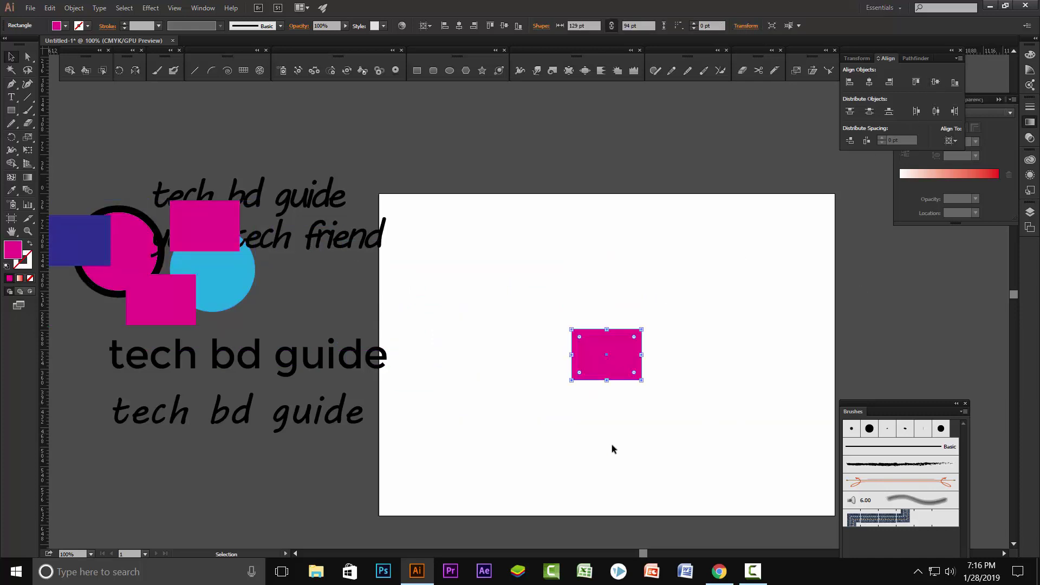
left_click(916, 82)
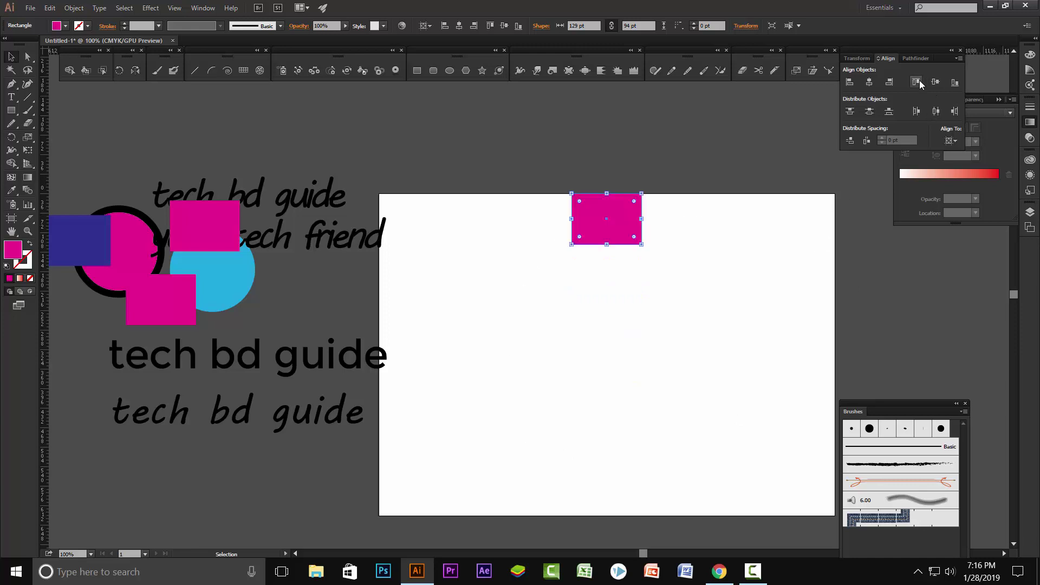
left_click(954, 144)
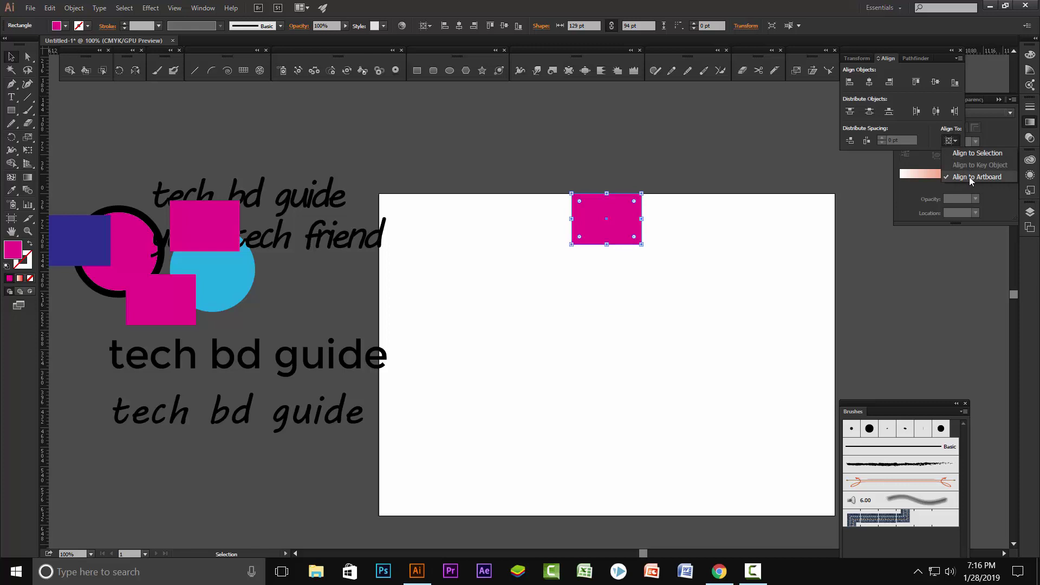
left_click(969, 154)
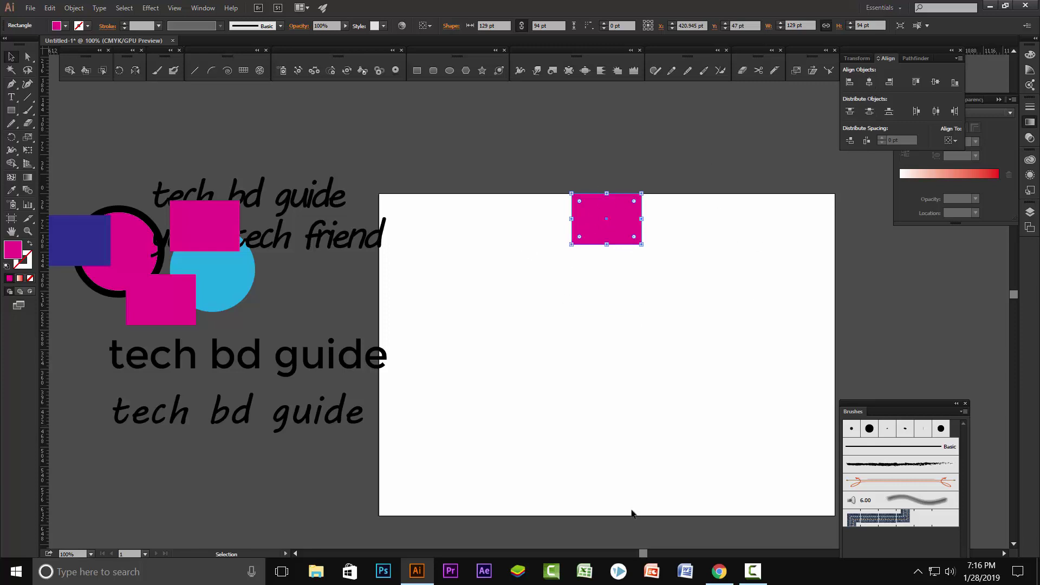
- Vertically align the artboard's pink rectangle with the one on the pasteboard
left_click(211, 227, "shift")
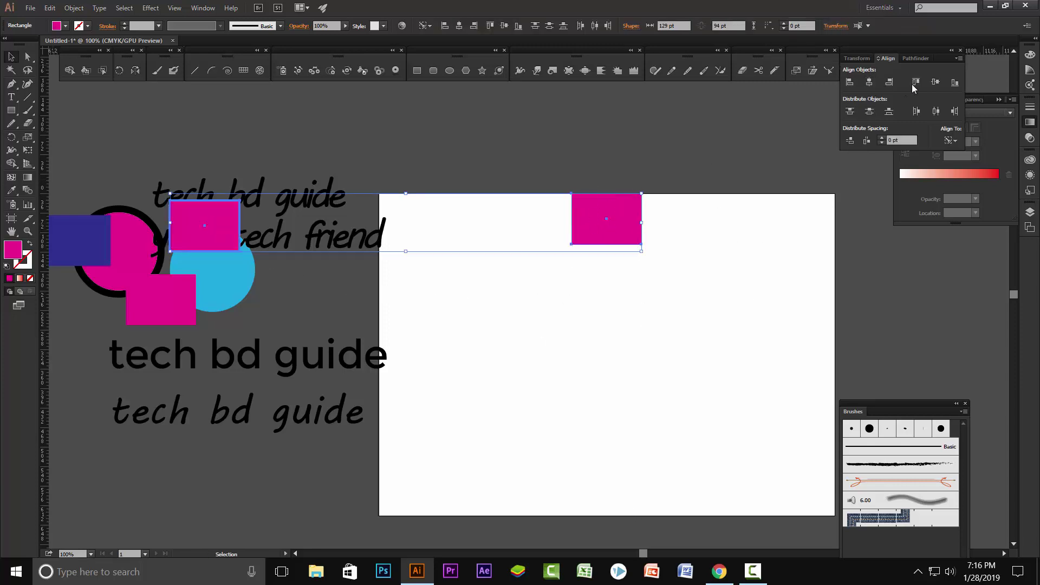
left_click(935, 81)
left_click(731, 373)
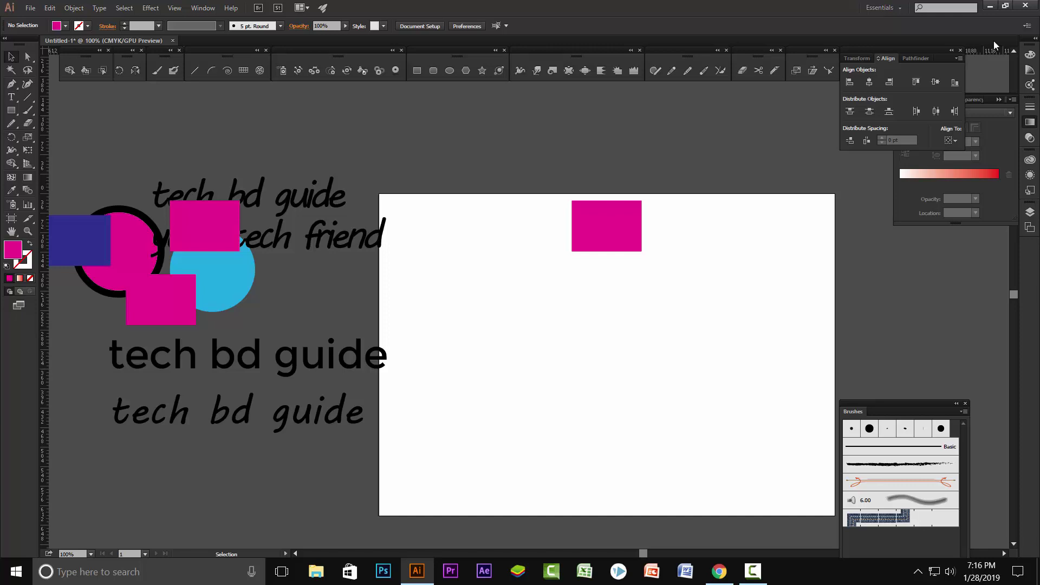
left_click(954, 140)
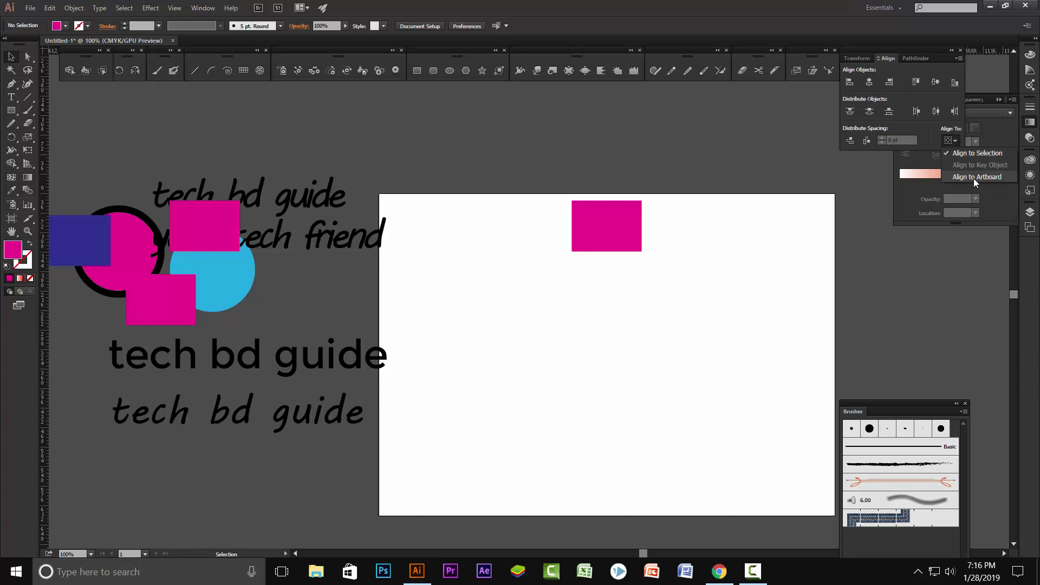
left_click(579, 237)
- Shrink the pink rectangle to a 63×57 pt square and copy it into all four artboard corners
left_click(519, 224)
left_click_drag(587, 193, 640, 250)
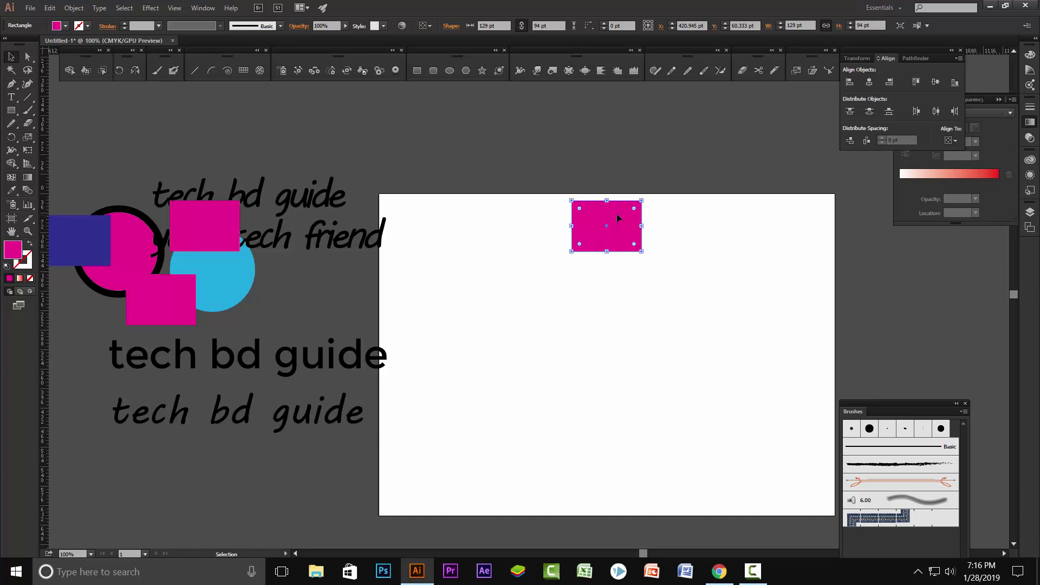
left_click_drag(617, 214, 425, 209)
left_click_drag(449, 244, 413, 224)
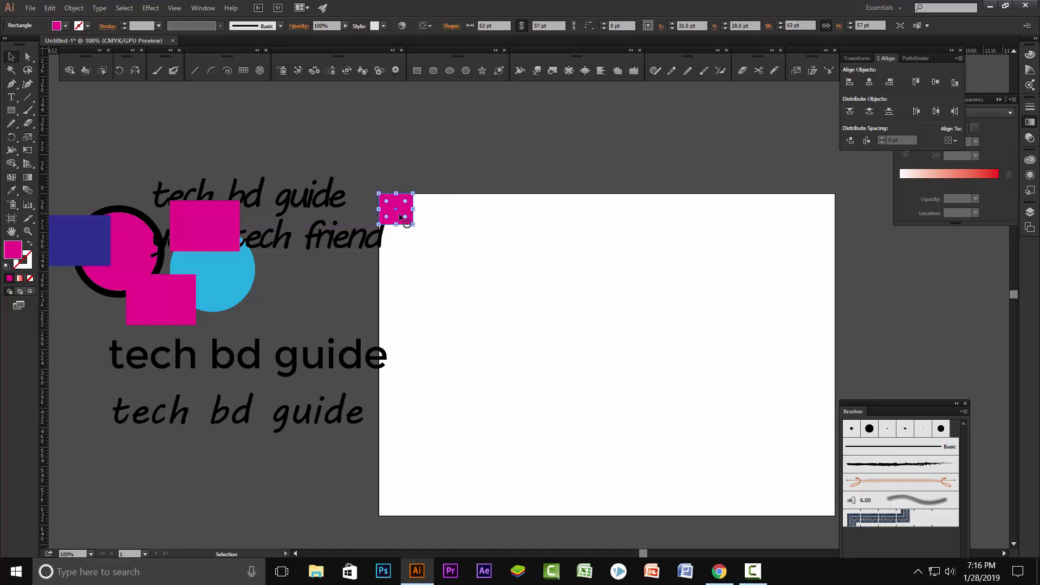
left_click_drag(401, 217, 821, 221)
left_click(396, 208, "shift")
mouse_move(396, 208)
left_mouse_down()
mouse_move(410, 395)
mouse_move(437, 483)
left_mouse_up()
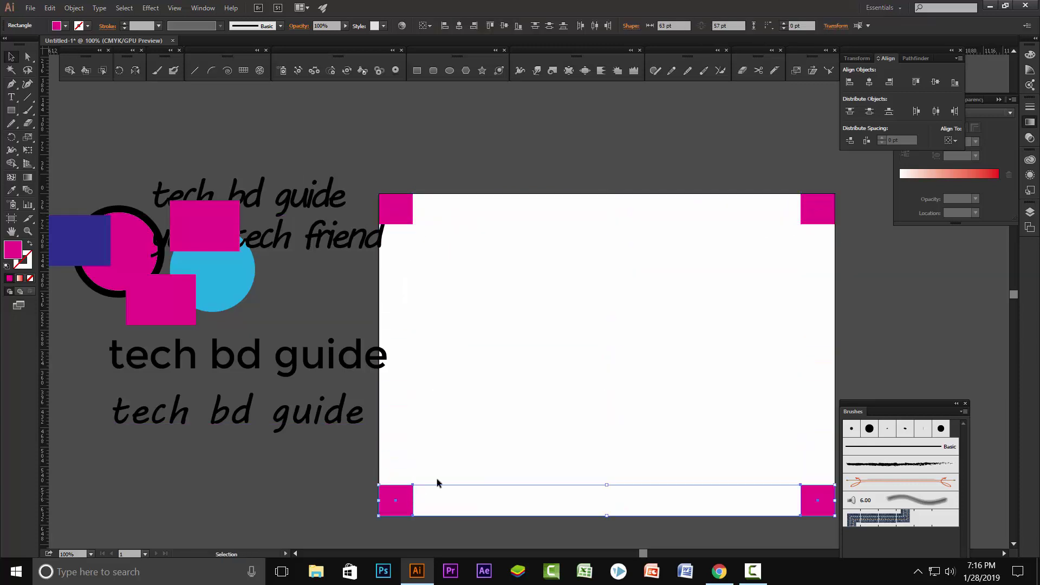
left_click(524, 415)
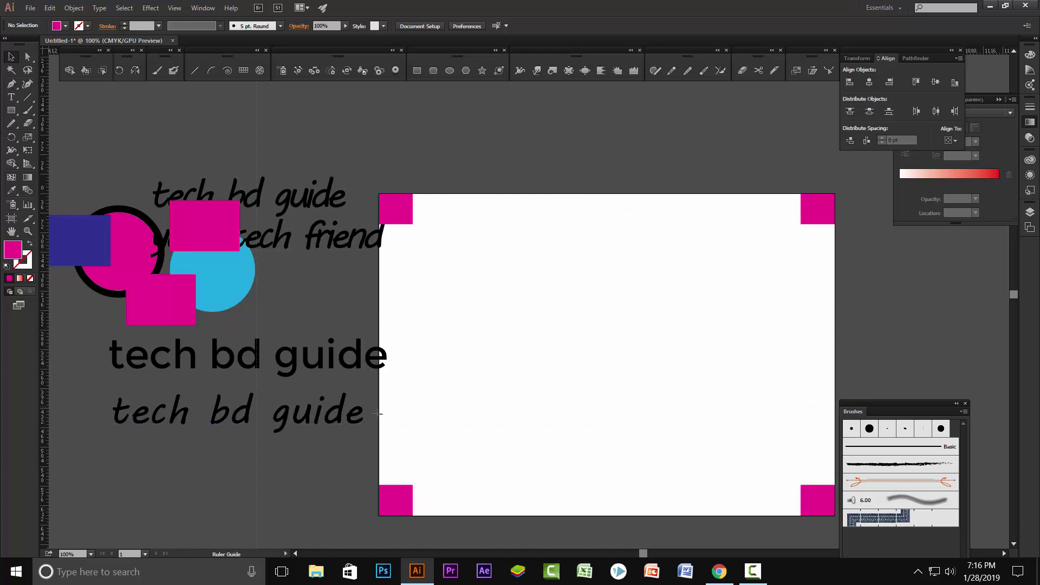
- Drag guides along the inner edges of the left, right and top corner squares
left_click_drag(378, 413, 413, 423)
mouse_move(47, 398)
left_mouse_down()
mouse_move(816, 463)
mouse_move(800, 461)
left_mouse_up()
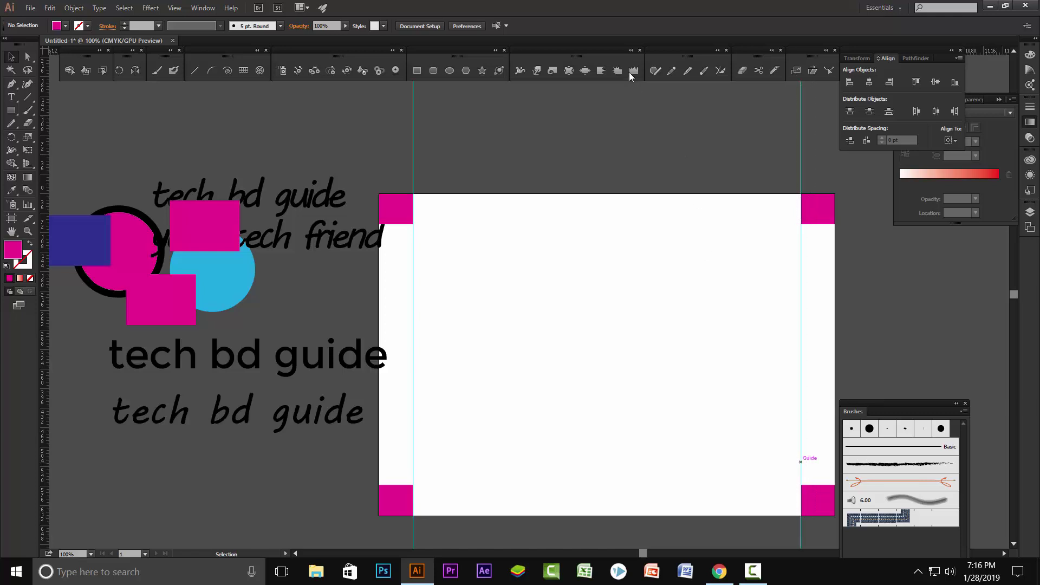
left_click_drag(484, 50, 494, 224)
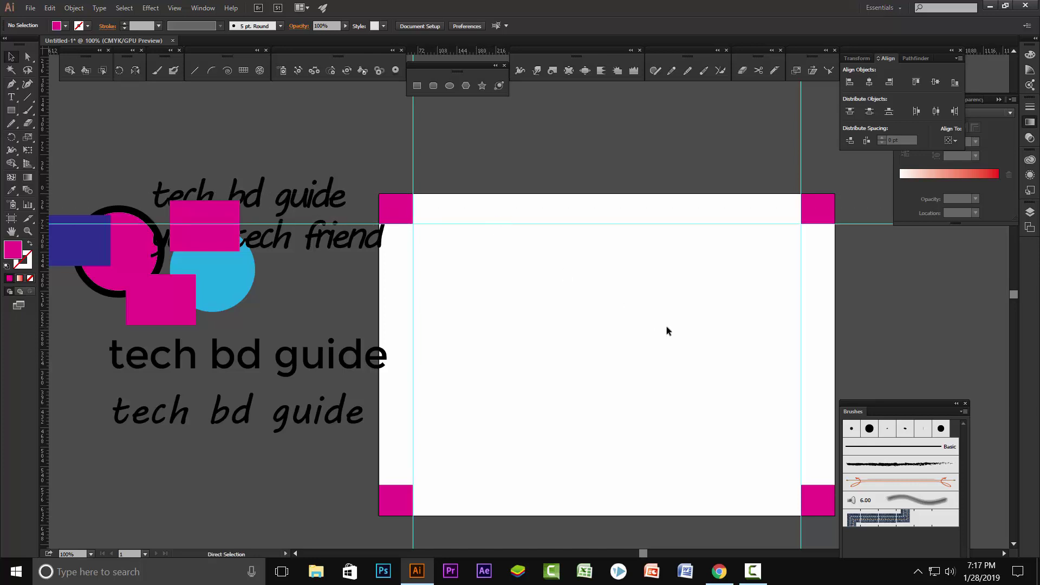
- Undo the guides and copies, then align the square into the artboard's top-left corner
key("ctrl+z")
key("ctrl+z")
key("ctrl+z")
key("ctrl+z")
key("ctrl+z")
key("v")
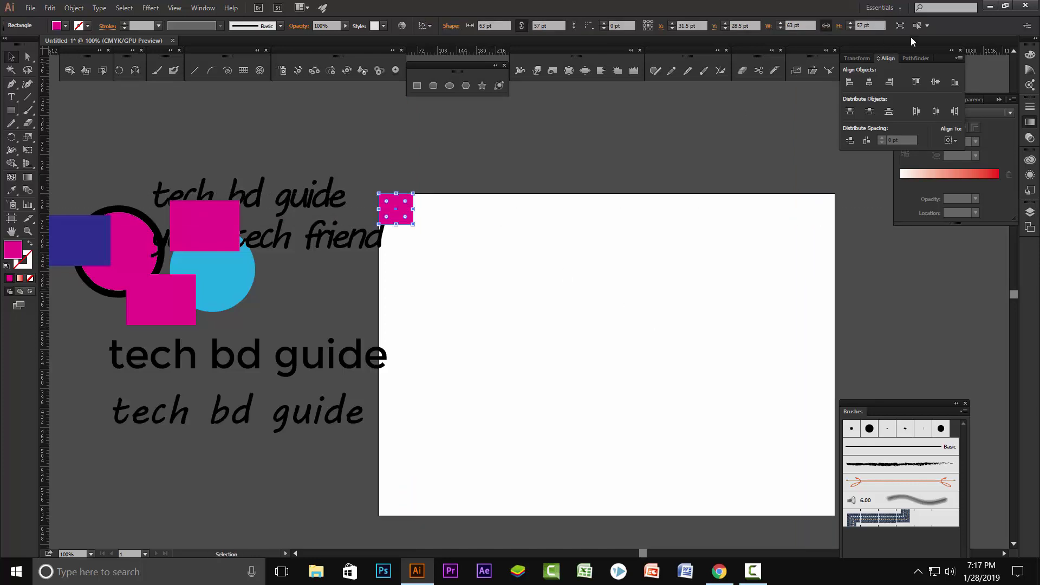
left_click_drag(394, 217, 541, 307)
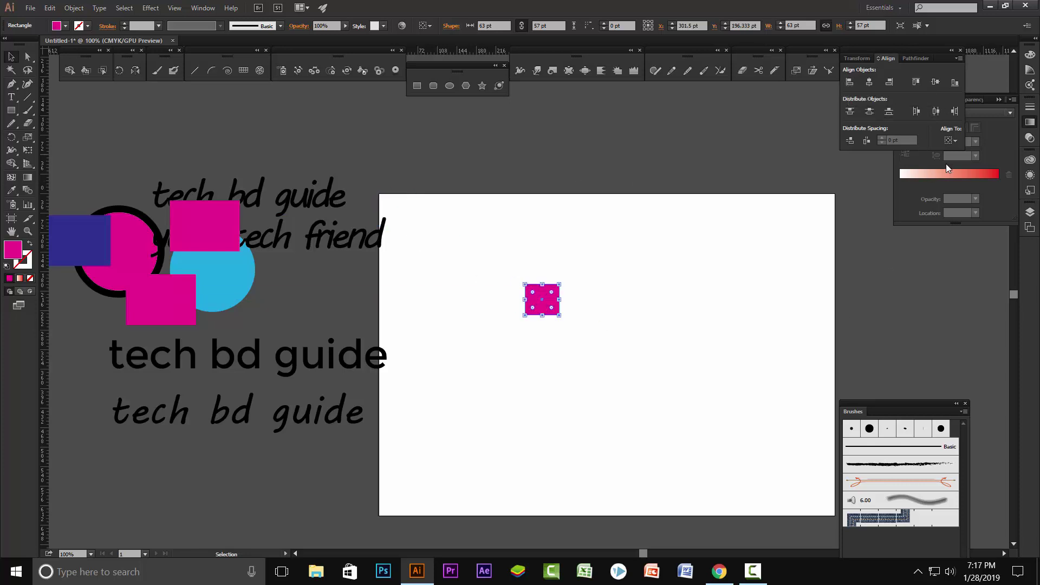
left_click(950, 140)
left_click(968, 177)
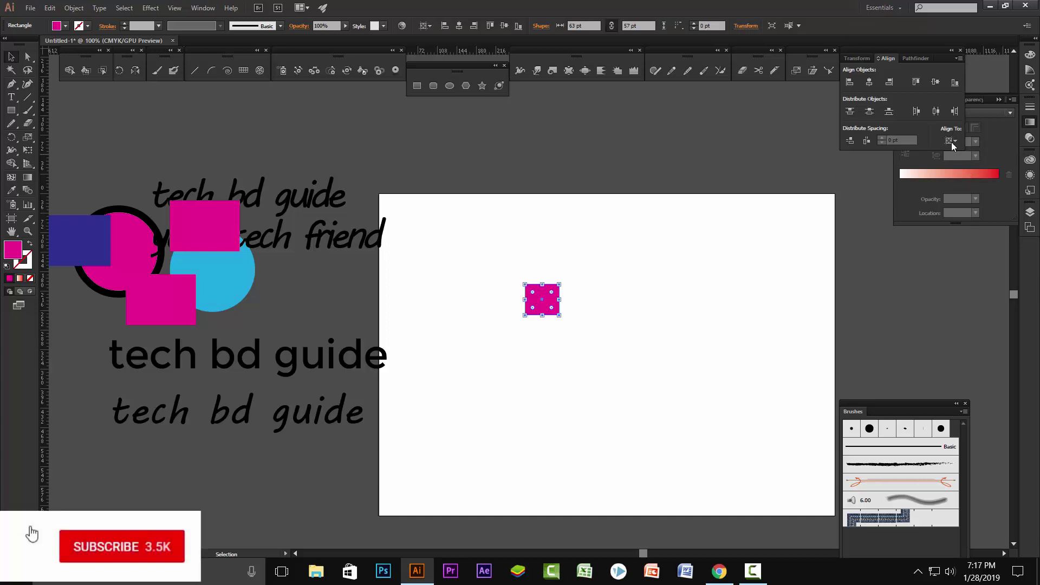
left_click(848, 82)
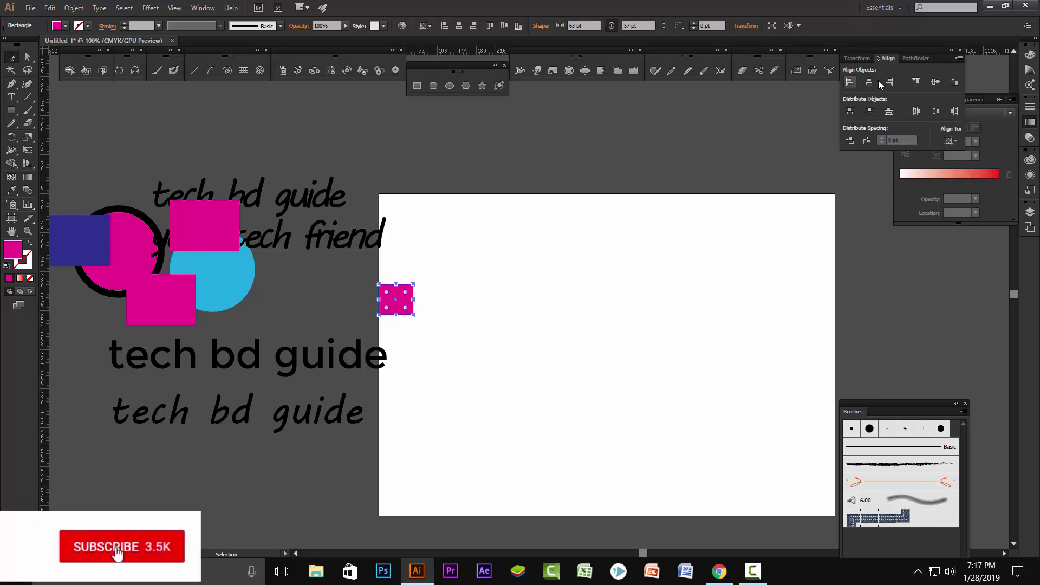
left_click(915, 82)
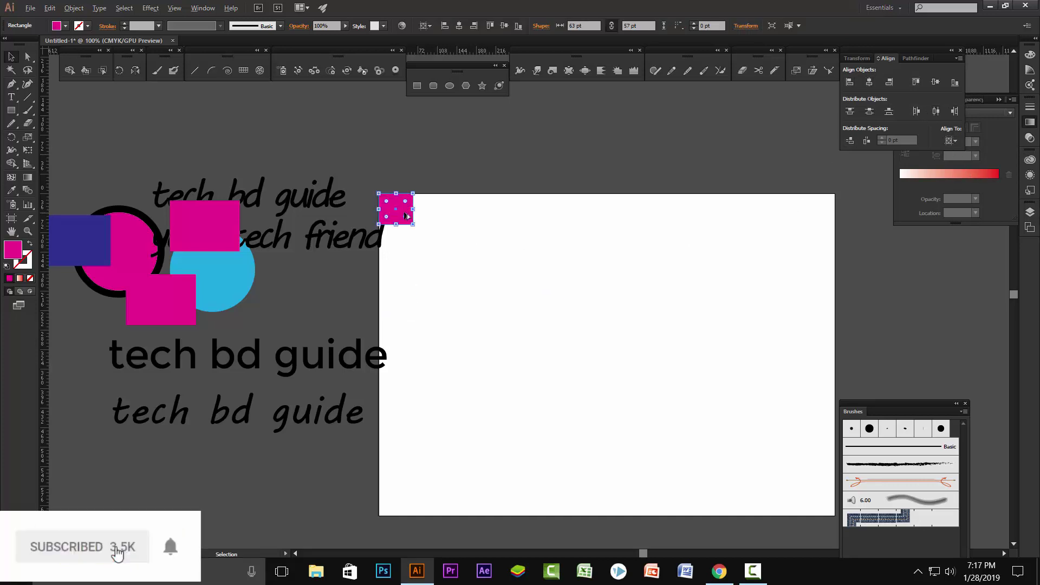
- Duplicate the square and align copies into the top-right, bottom-right and bottom-left corners
left_click_drag(404, 215, 497, 221)
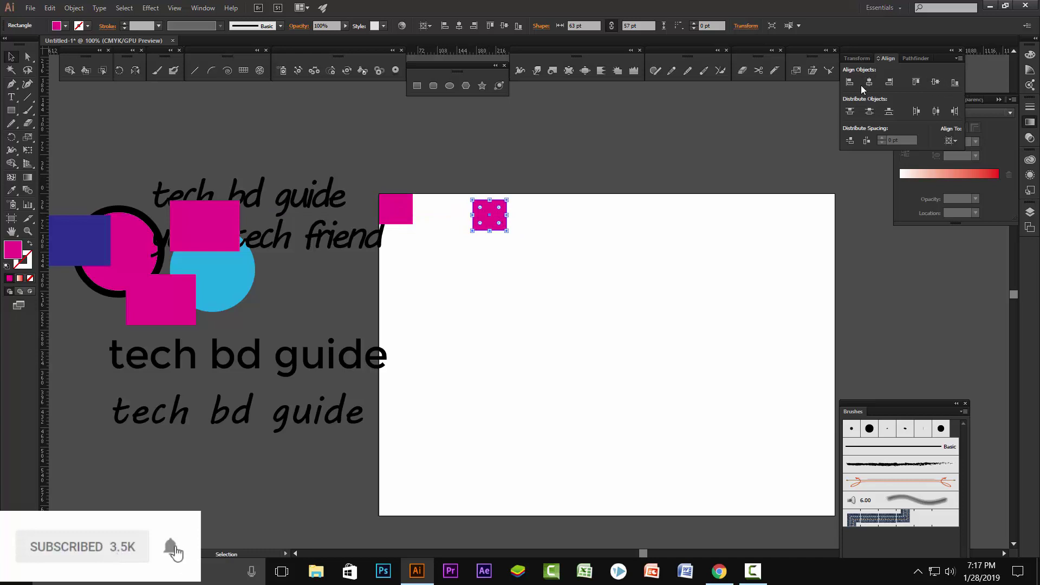
left_click(891, 84)
left_click(915, 82)
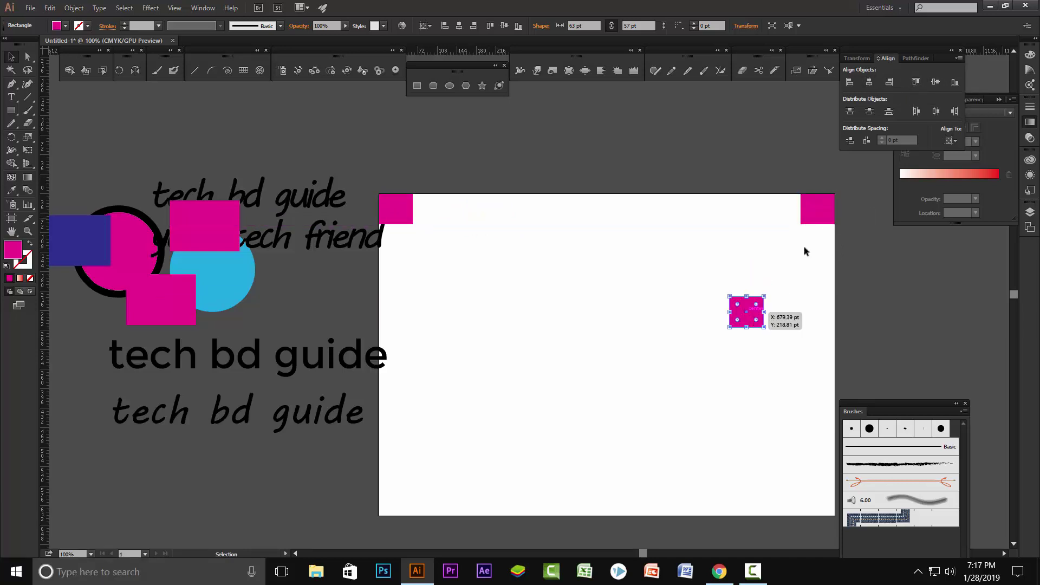
left_click_drag(821, 220, 751, 322)
left_click(955, 84)
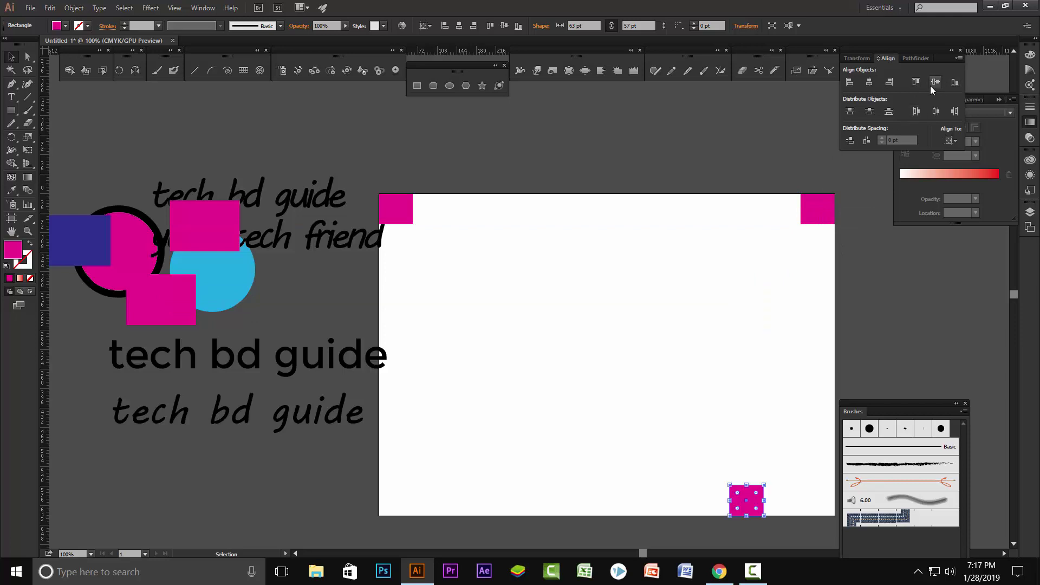
left_click(889, 83)
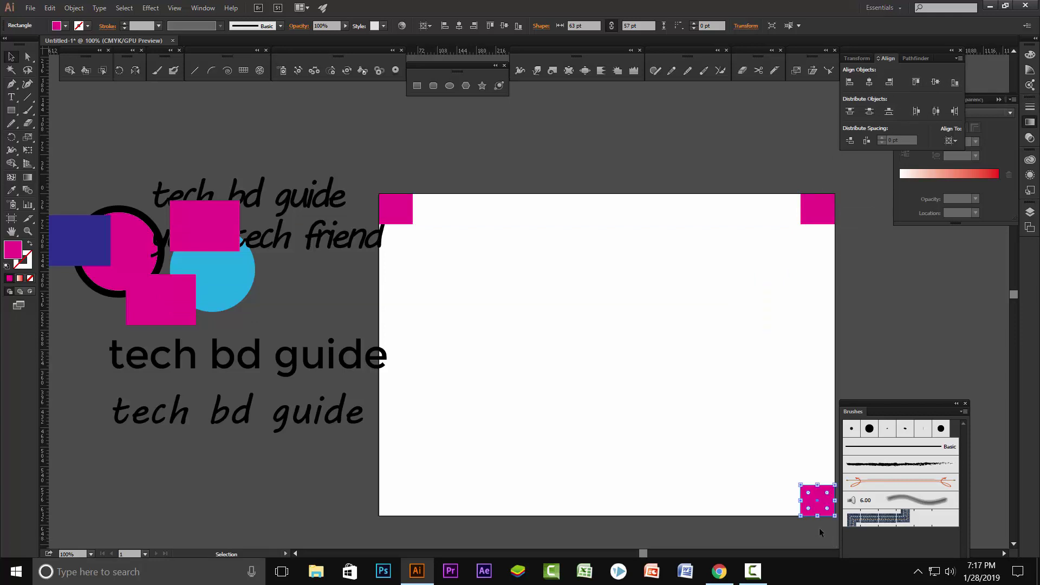
left_click_drag(816, 493, 674, 385)
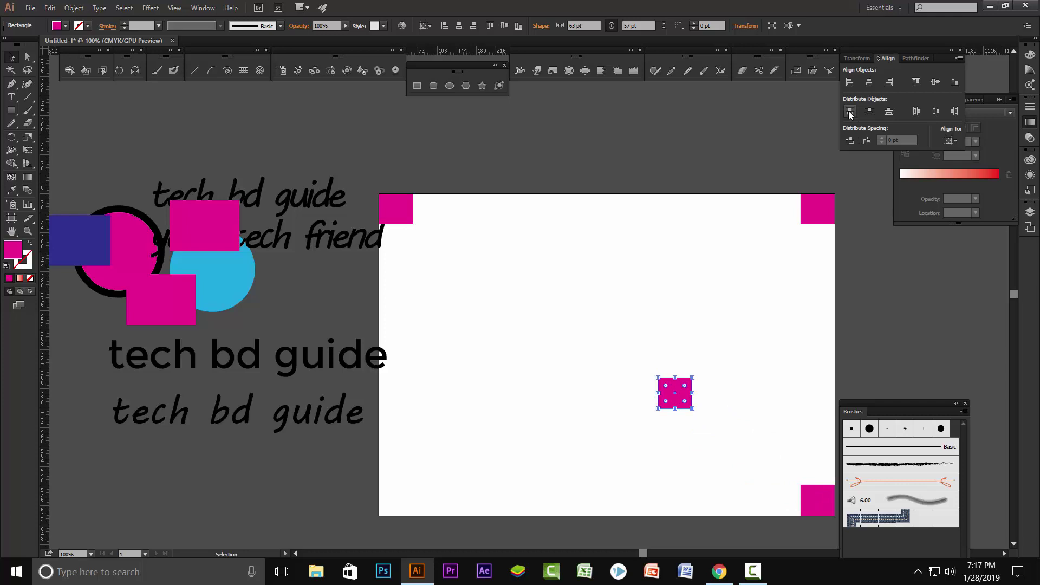
left_click(850, 83)
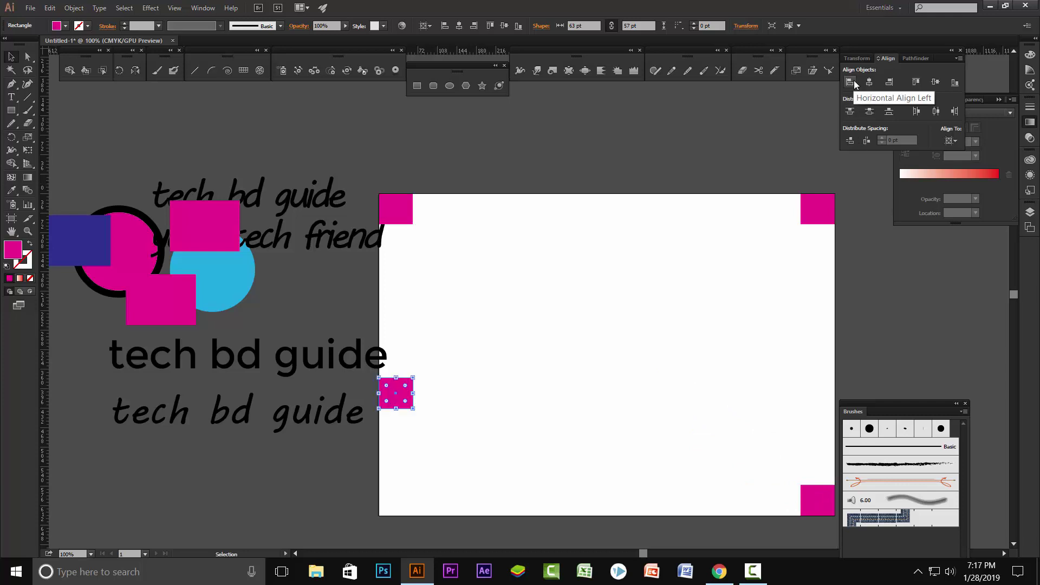
left_click(955, 82)
left_click(635, 369)
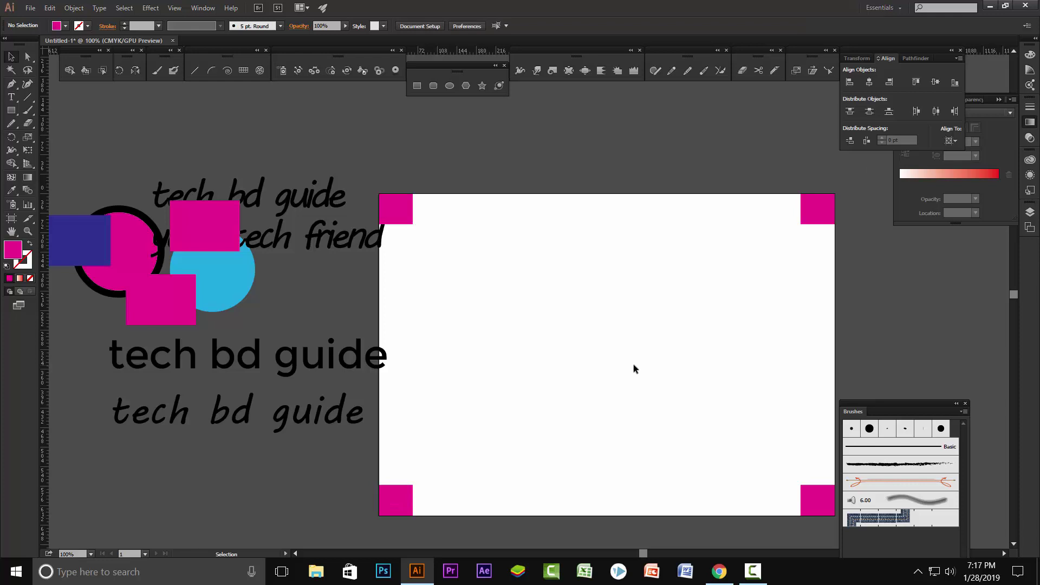
- Move the bold Montserrat 'tech bd guide' text onto the artboard and convert it to outlines
scroll(674, 428, "up", 3)
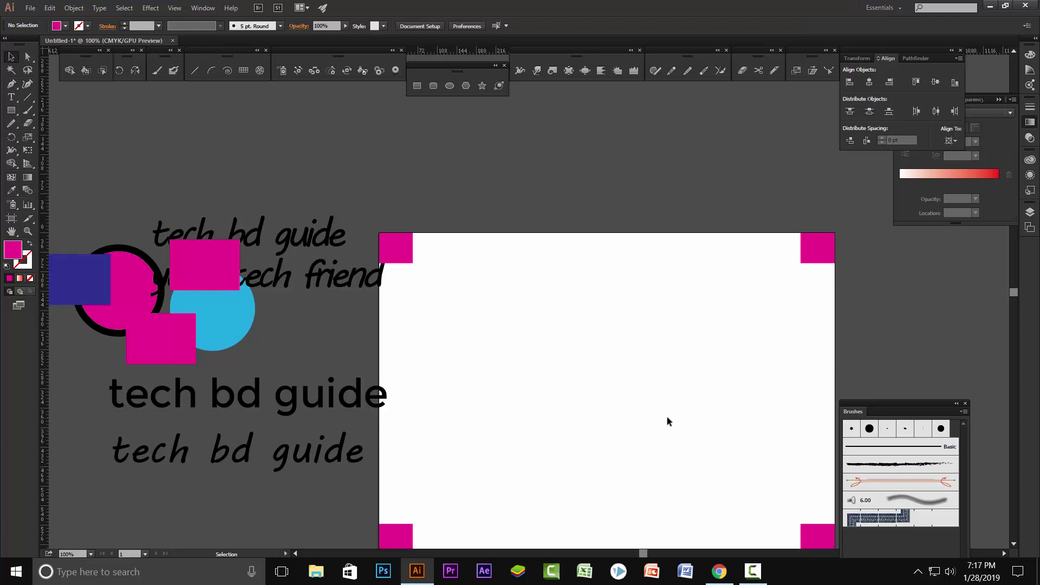
scroll(574, 414, "down", 3)
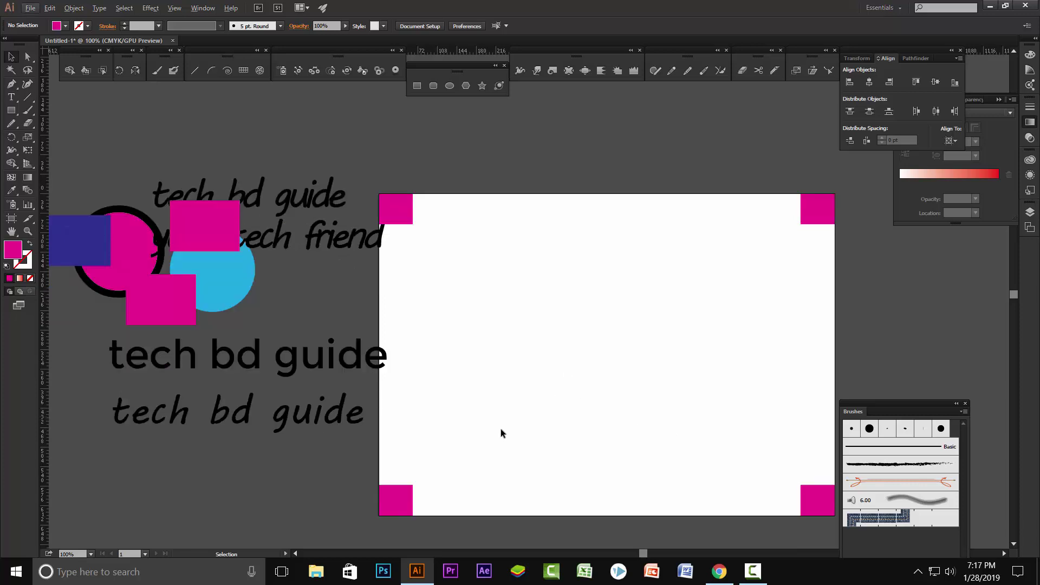
left_click_drag(258, 368, 607, 349)
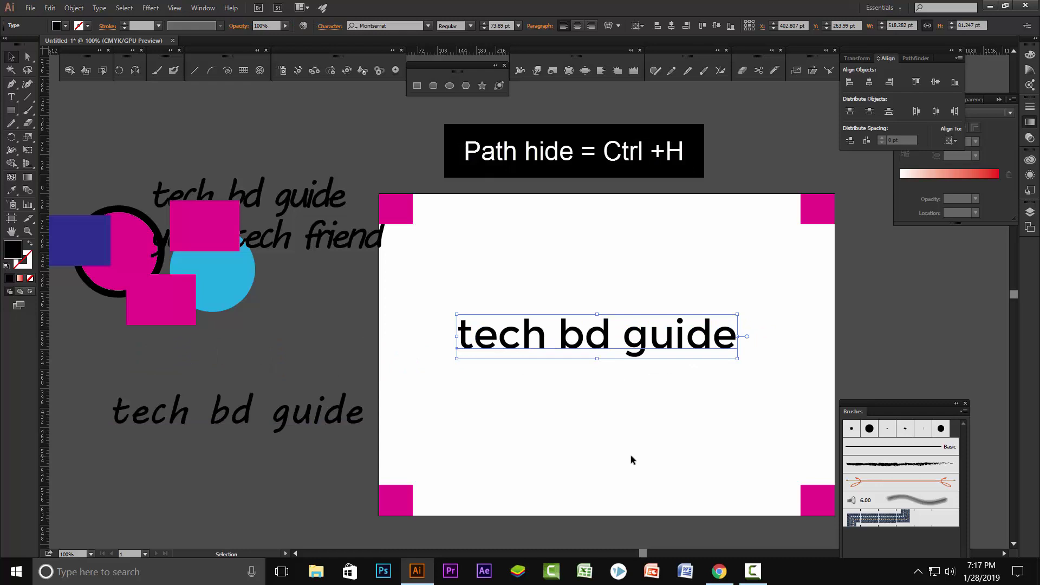
right_click(610, 338)
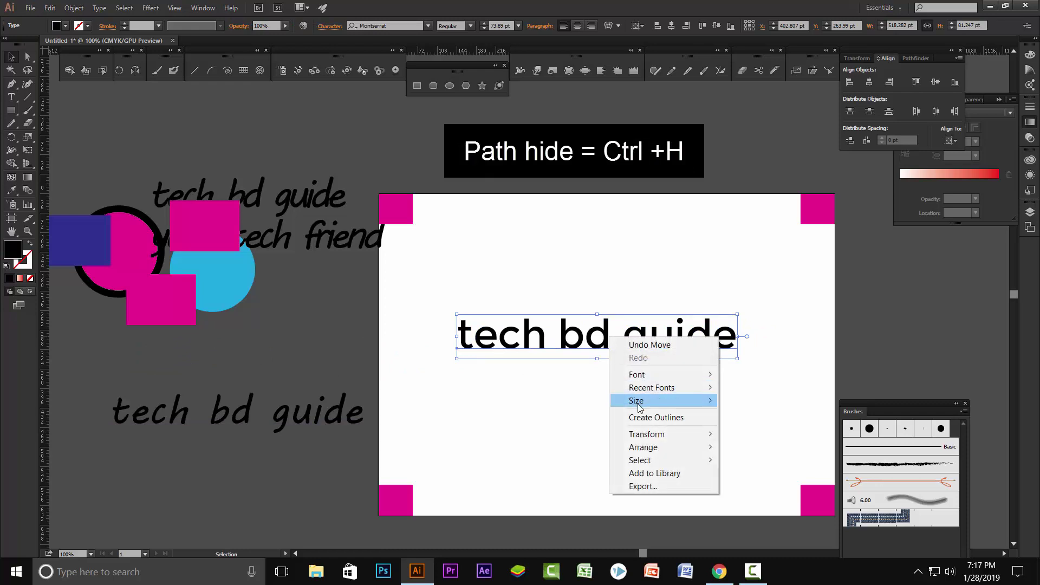
left_click(641, 418)
scroll(550, 363, "up", 2)
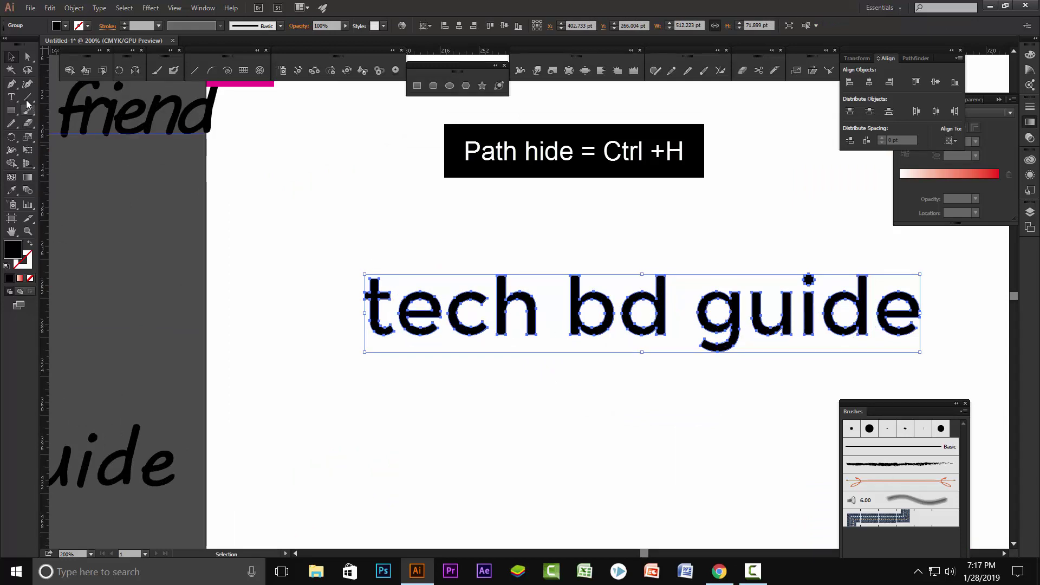
- Slant the top of the t stem and pull its crossbar and tail into pointed spurs
left_click(13, 85)
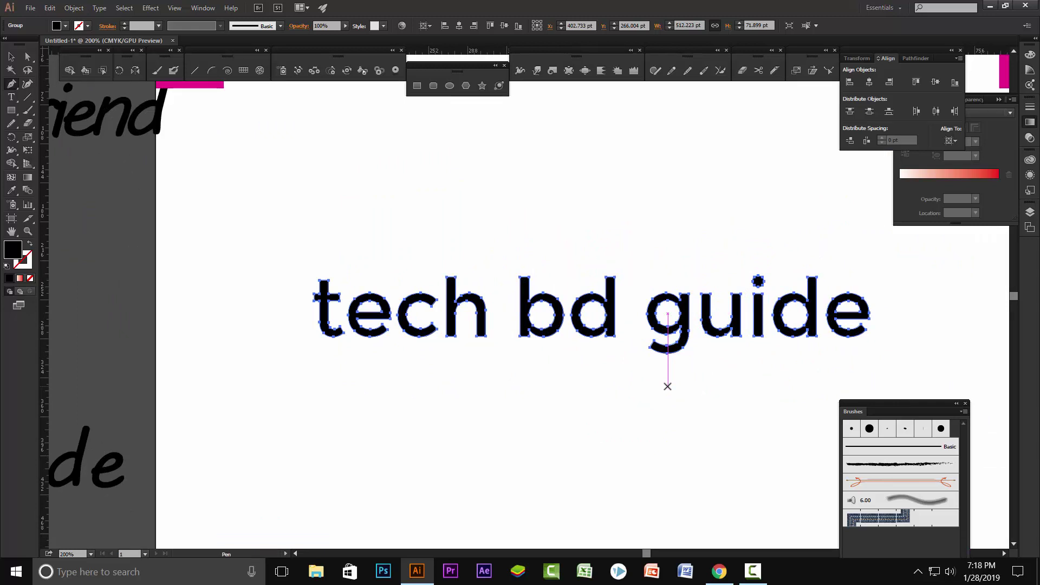
key("ctrl+h")
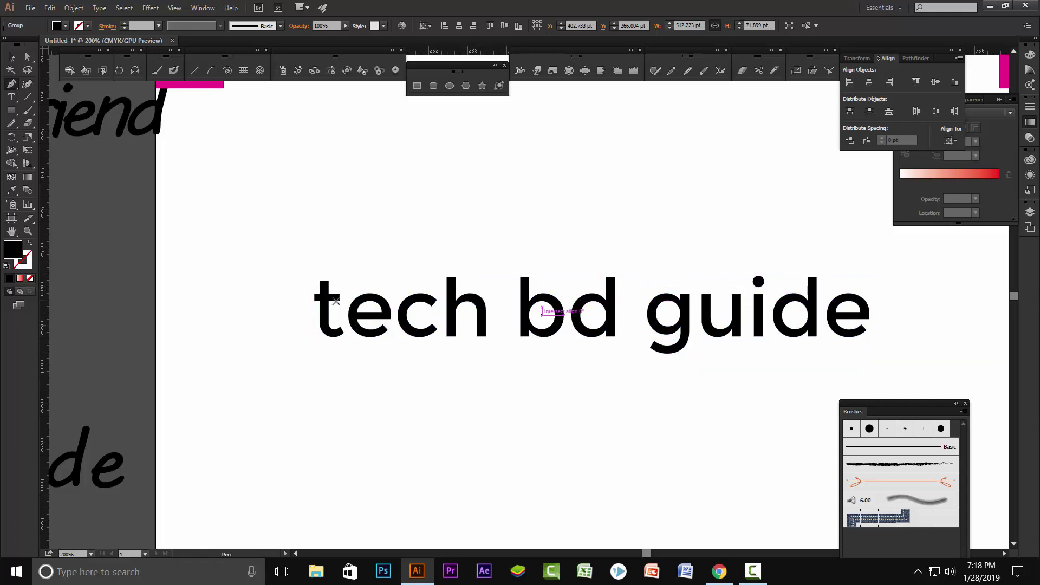
scroll(303, 318, "up", 2)
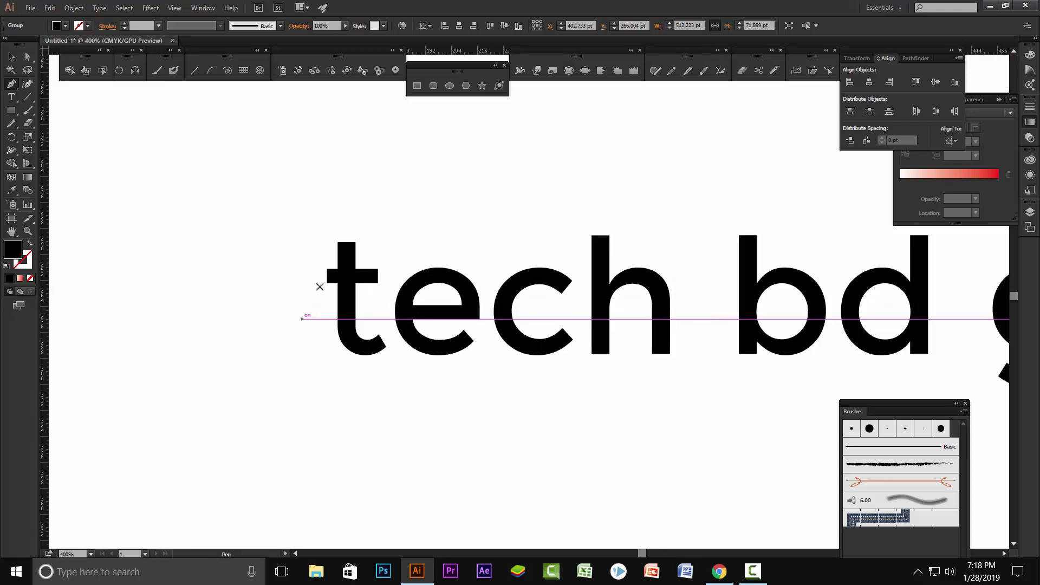
left_click(356, 242)
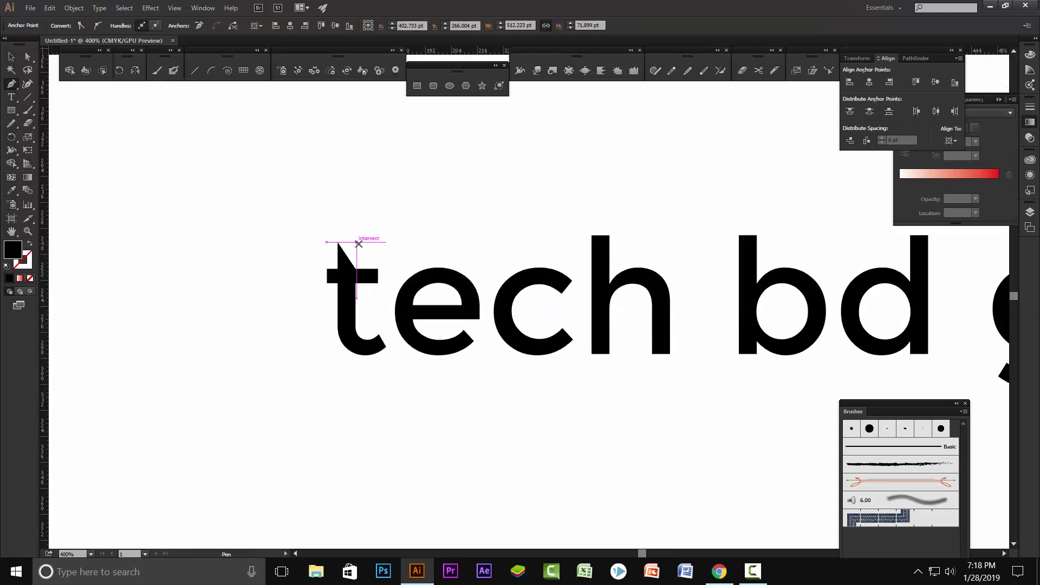
key("ctrl+z")
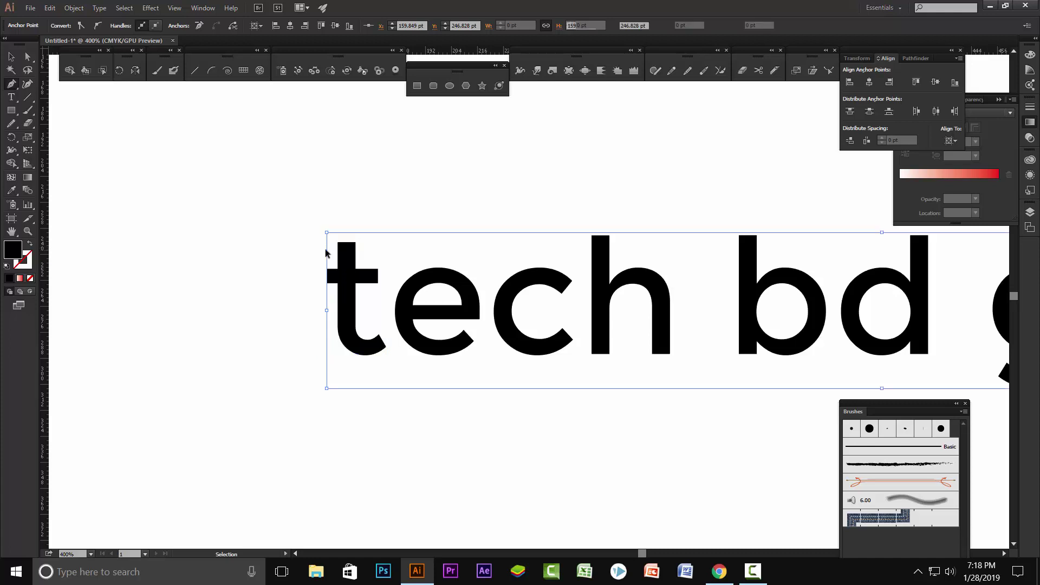
key("a")
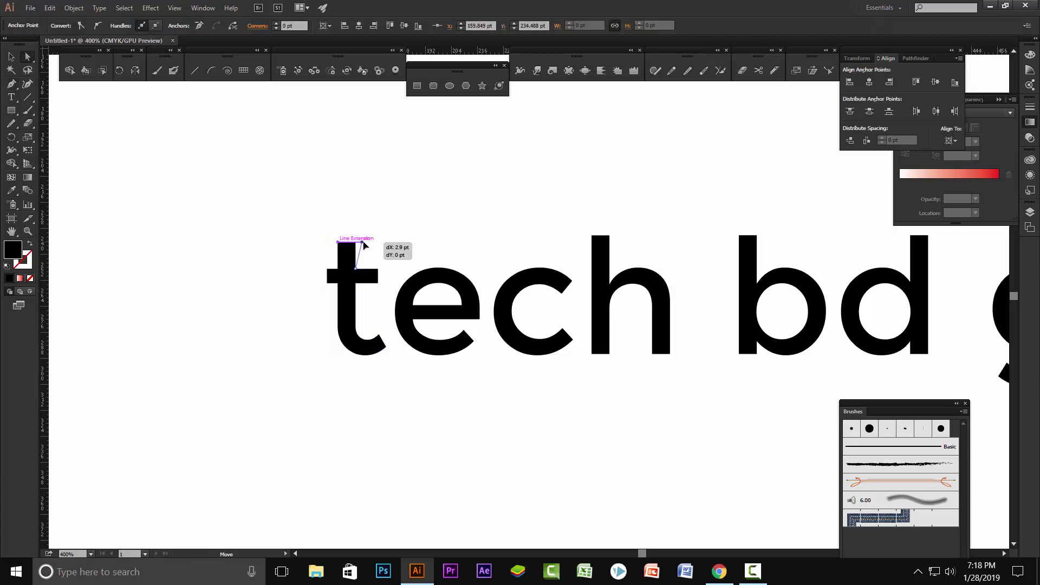
left_click_drag(356, 242, 363, 242)
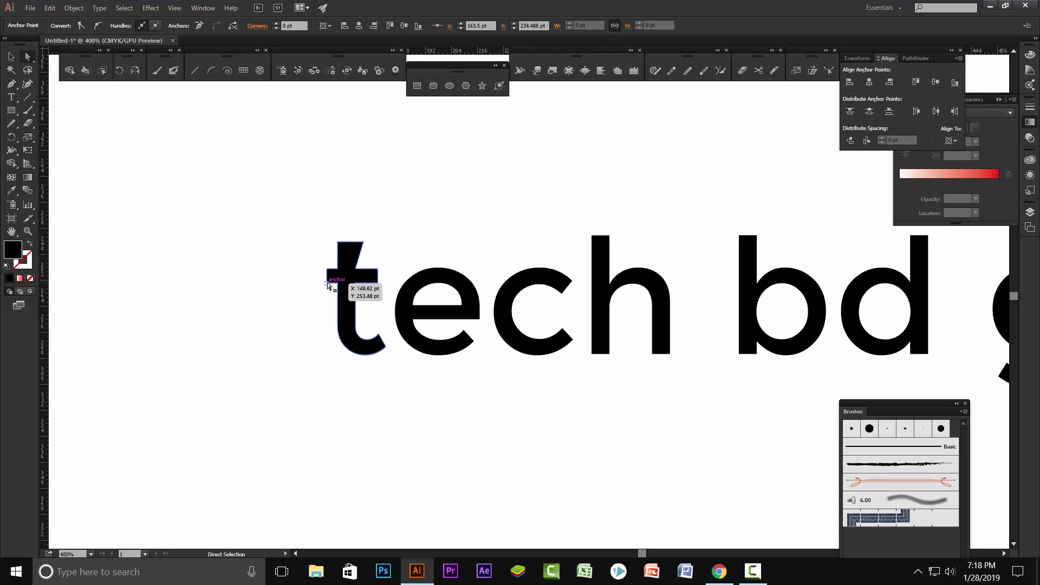
mouse_move(327, 282)
left_mouse_down()
mouse_move(308, 292)
mouse_move(290, 283)
left_mouse_up()
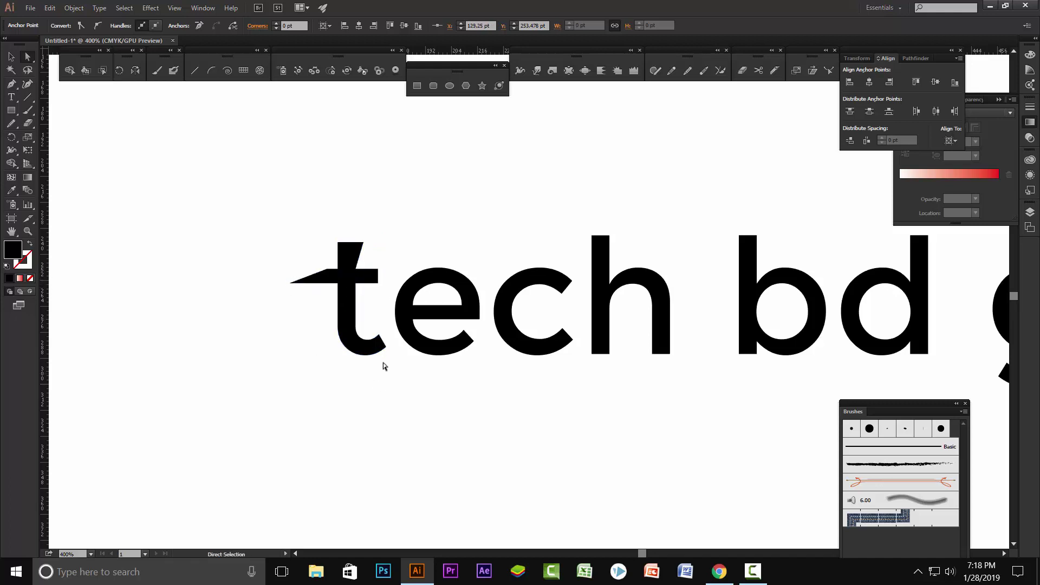
left_click_drag(380, 334, 371, 329)
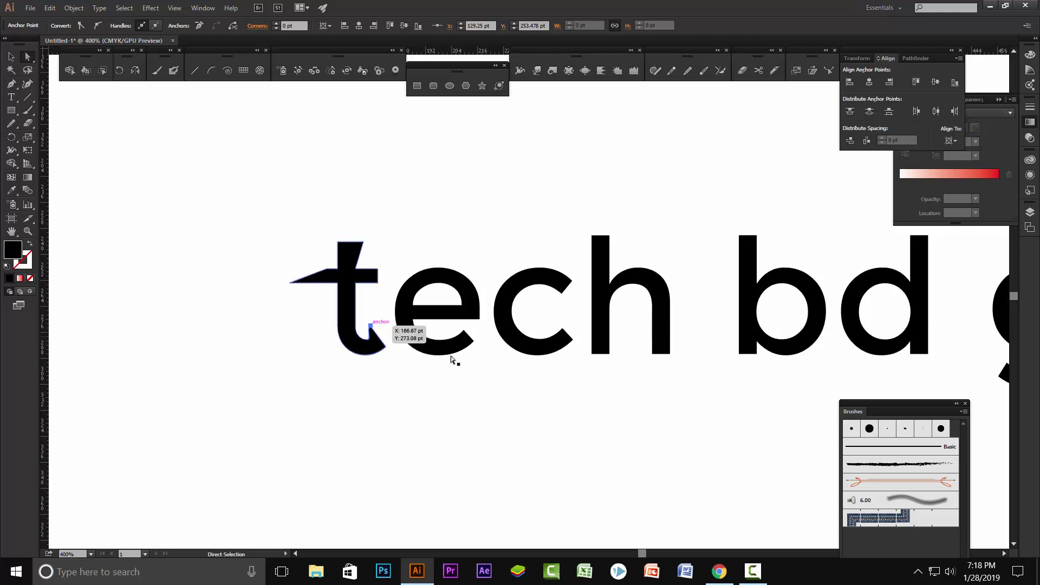
- Notch the e and c, slant the h, b and d stem tops, and angle the g tail
left_click_drag(451, 302, 456, 325)
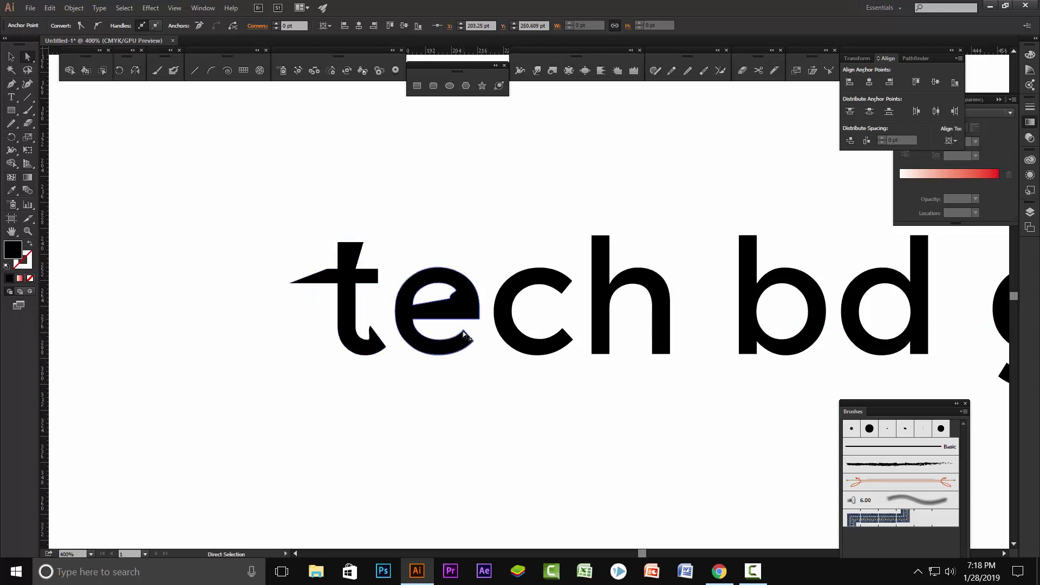
left_click_drag(561, 291, 548, 309)
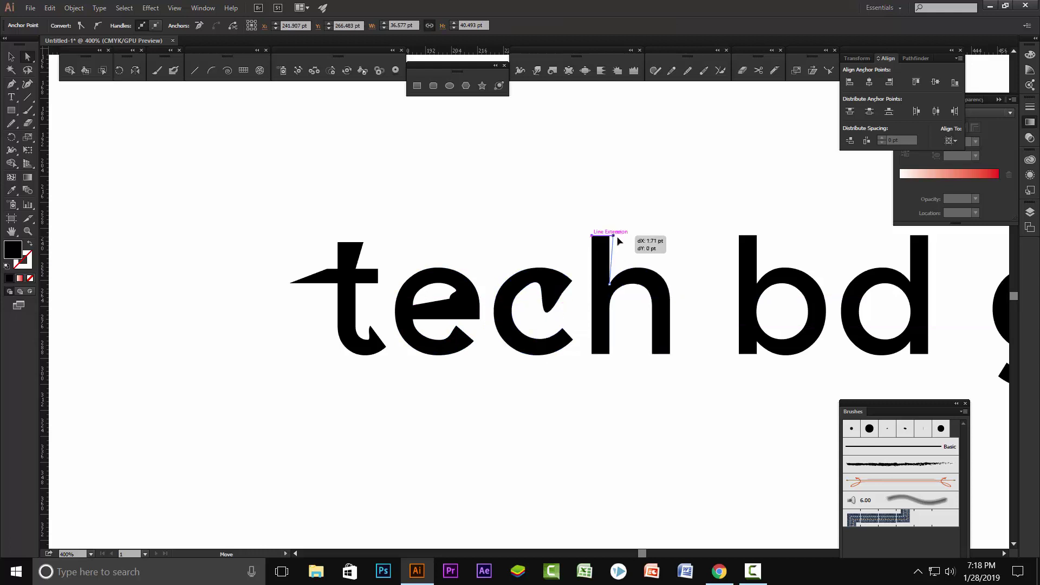
left_click_drag(610, 235, 617, 237)
left_click_drag(738, 236, 726, 236)
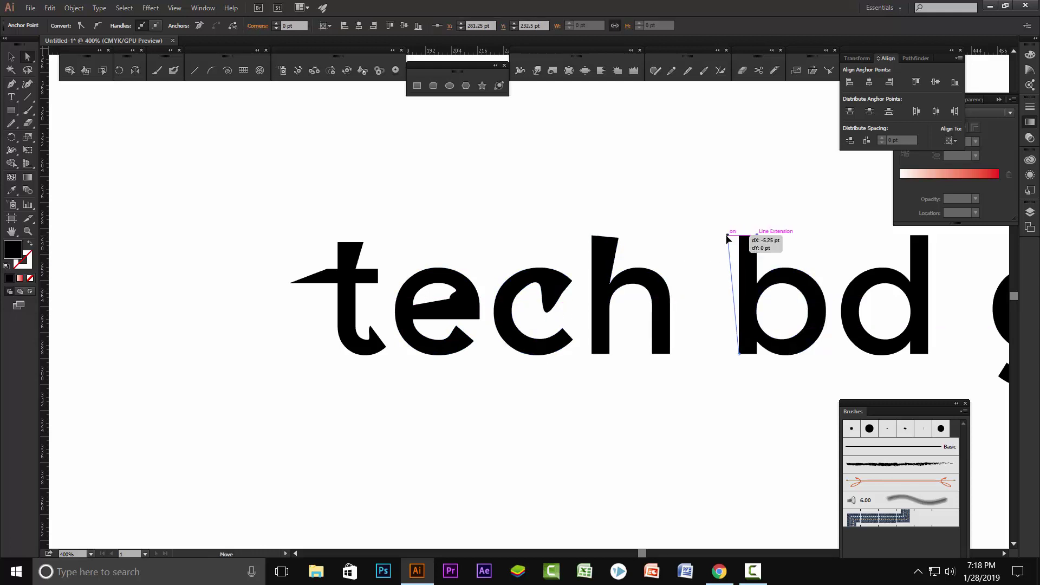
left_click_drag(923, 242, 914, 233)
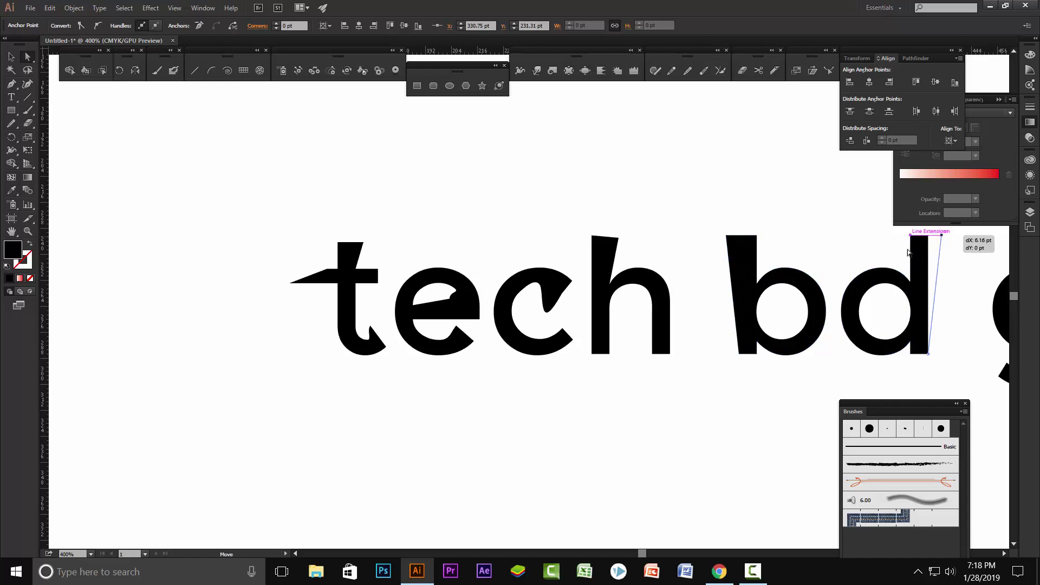
key("ctrl+minus")
key("ctrl+minus")
key("ctrl+minus")
key("ctrl+plus")
key("ctrl+plus")
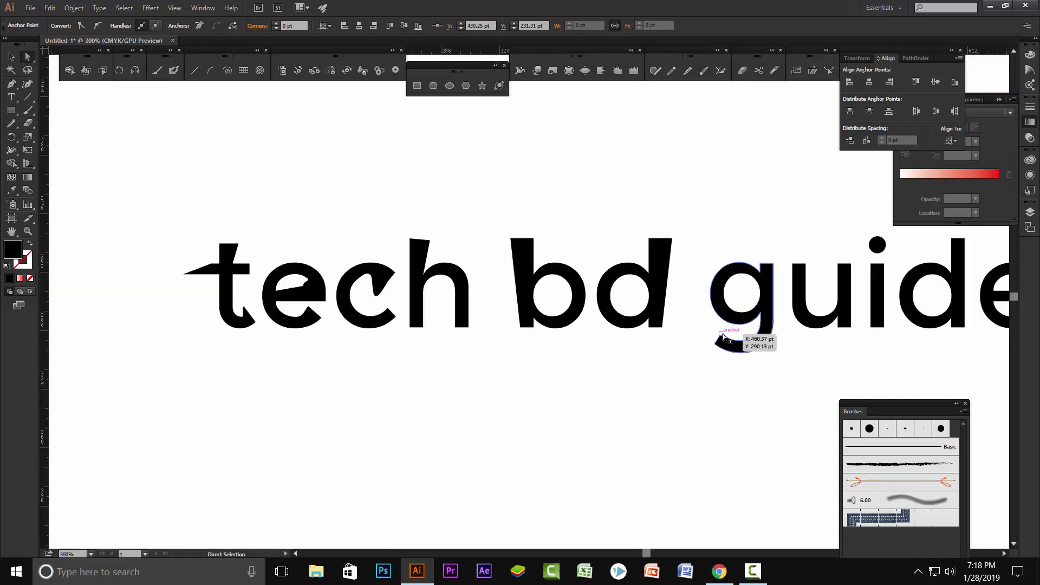
left_click_drag(730, 351, 716, 347)
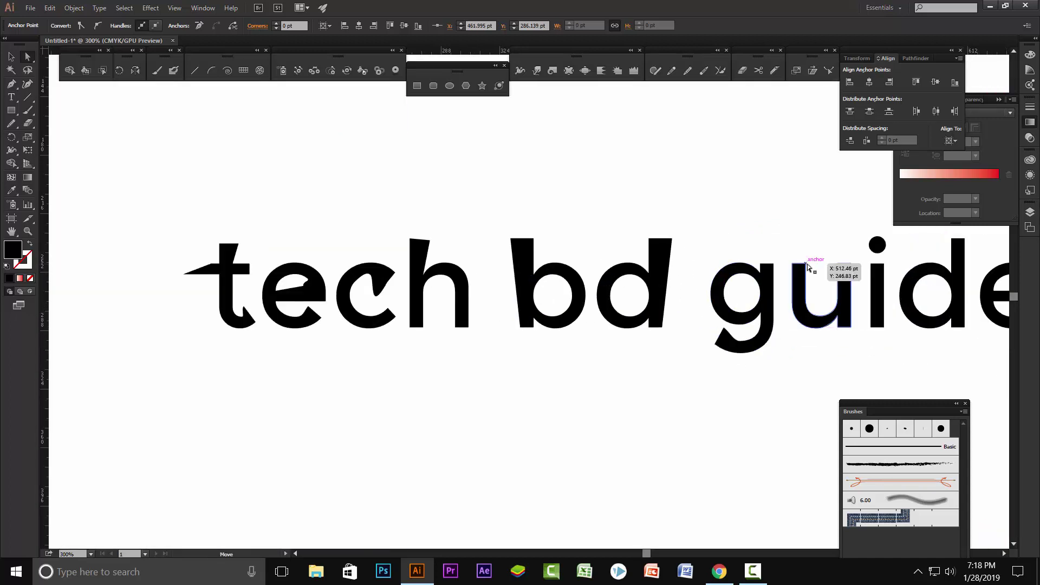
- Reshape the ending of the final e in 'guide' and zoom out to the whole artboard
left_click(807, 265)
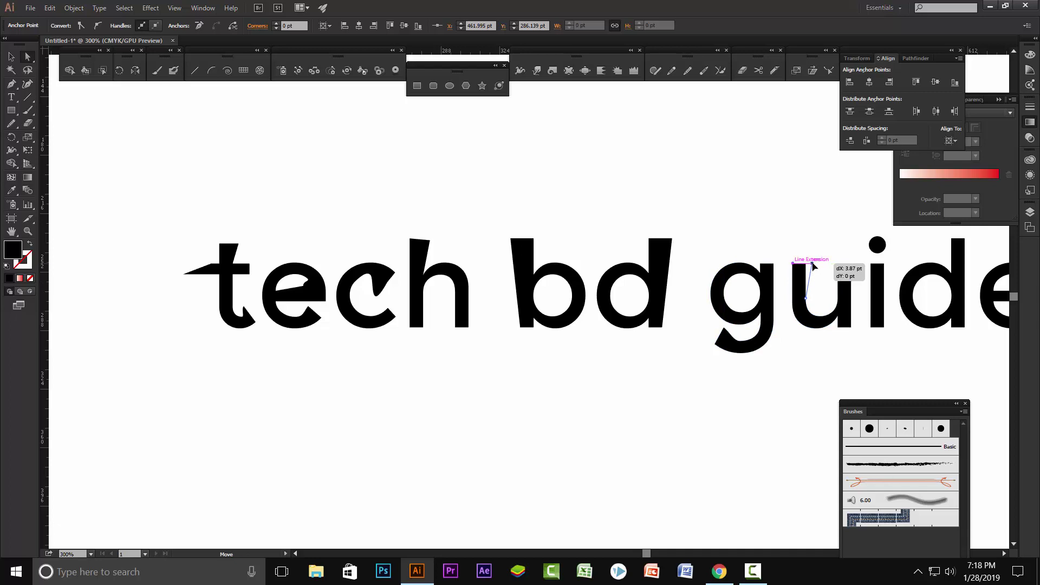
left_click(883, 264)
left_click(962, 238)
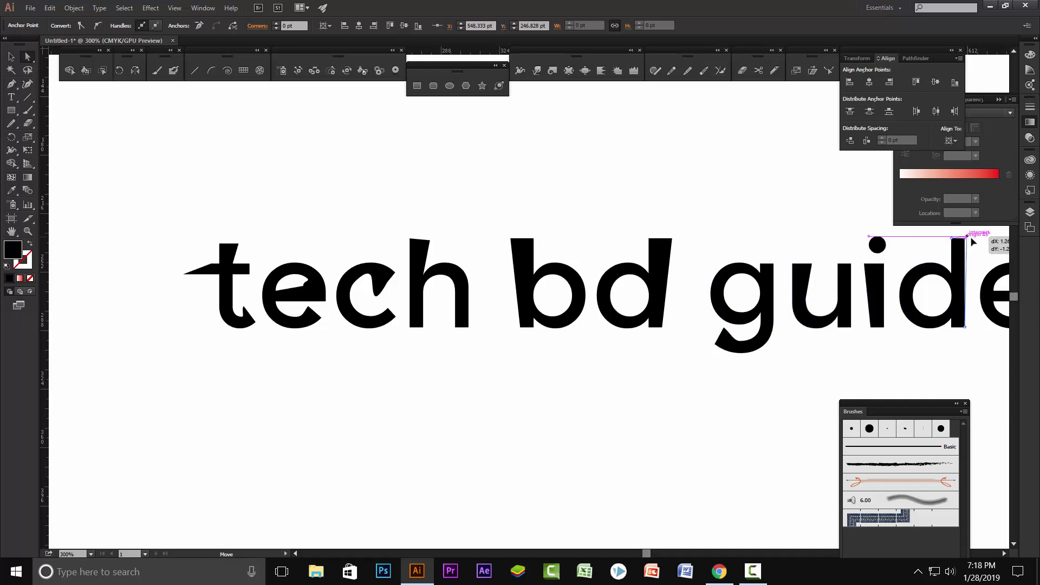
key("ctrl+minus")
key("ctrl+plus")
key("ctrl+plus")
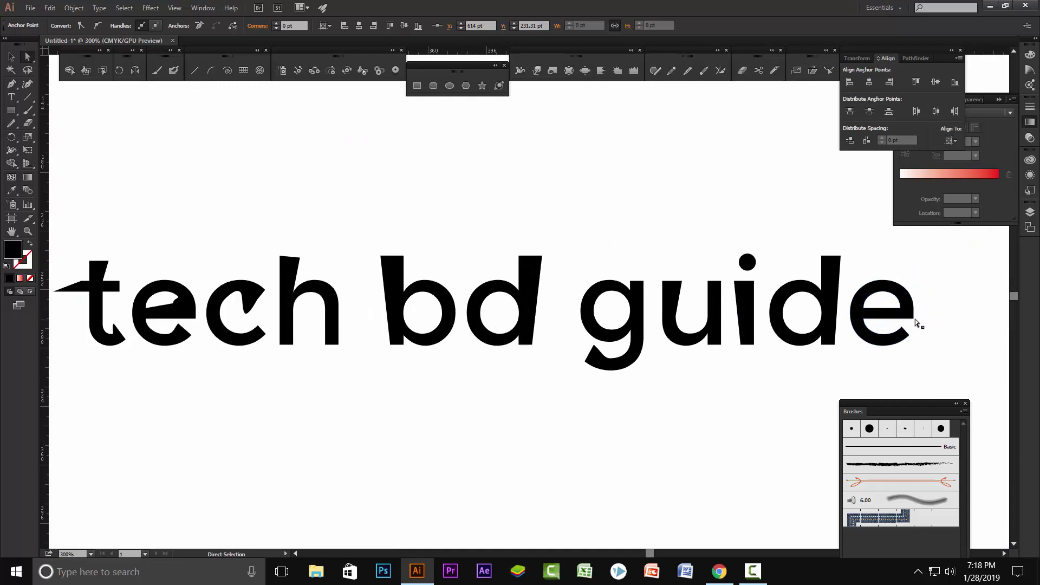
left_click_drag(900, 324, 912, 336)
left_click(747, 288)
left_click(762, 373)
key("ctrl+minus")
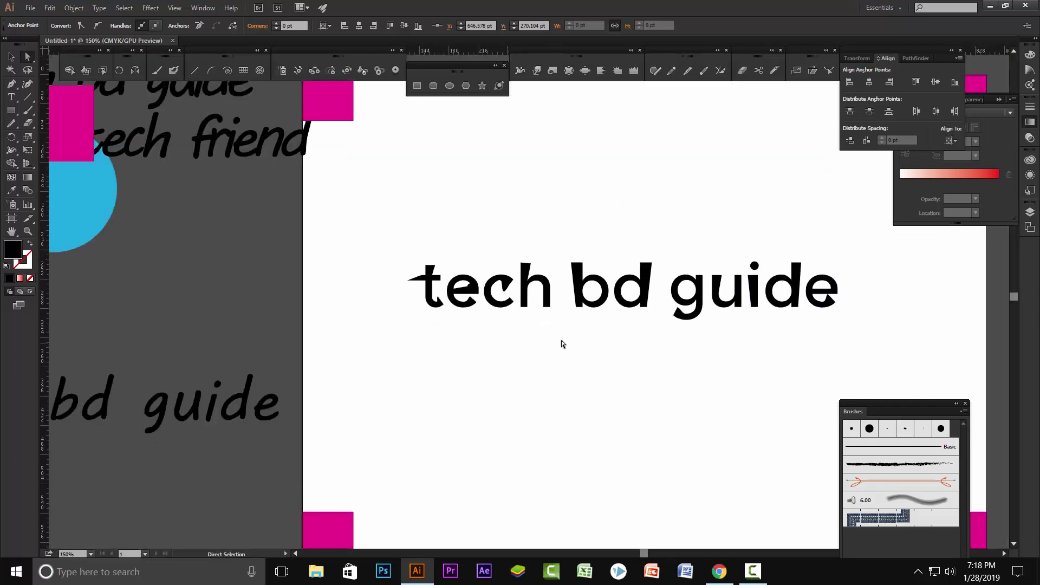
key("v")
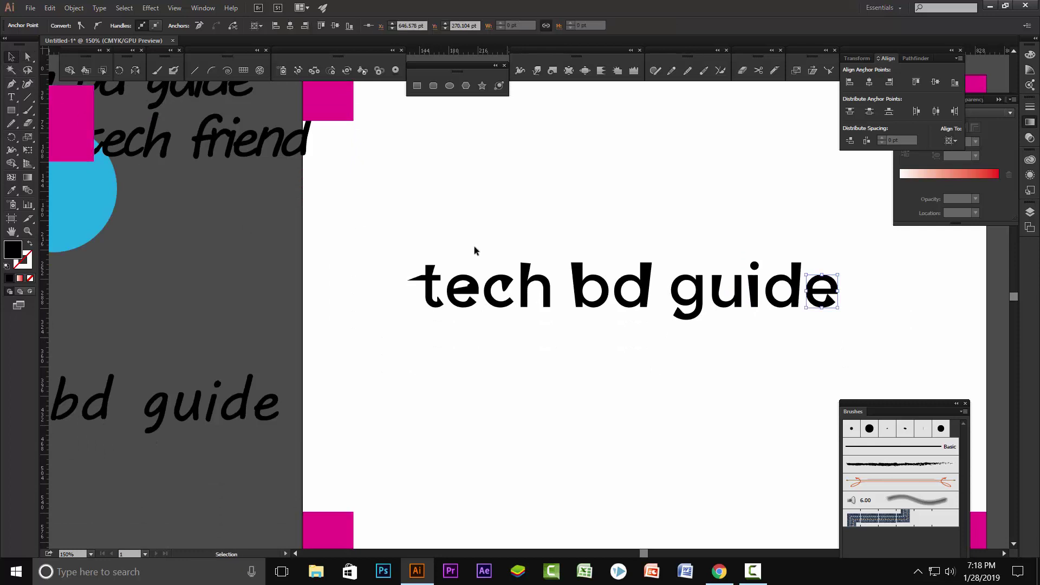
left_click(564, 314)
left_click(548, 297)
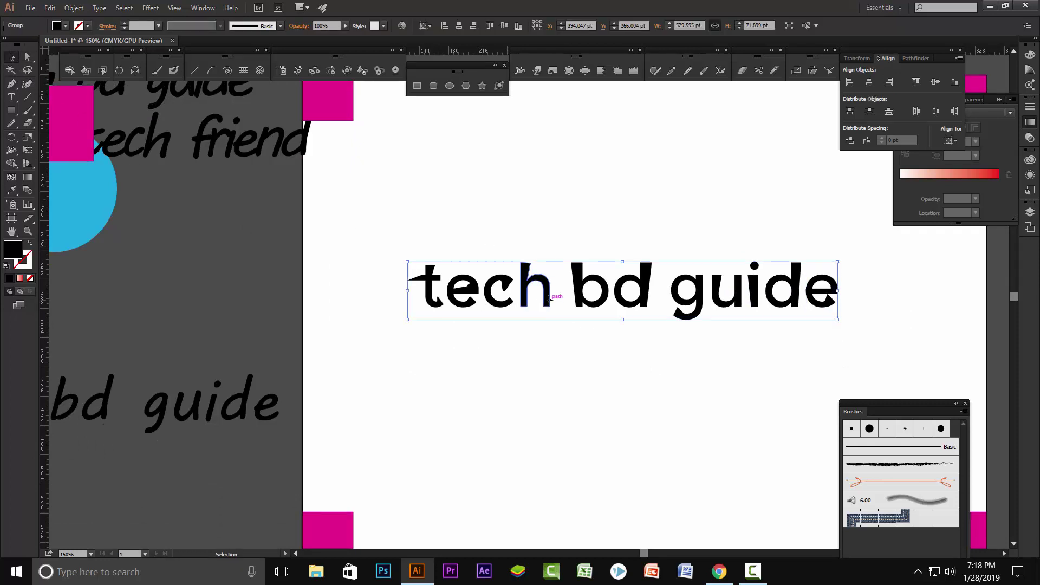
key("a")
key("v")
left_click(548, 298)
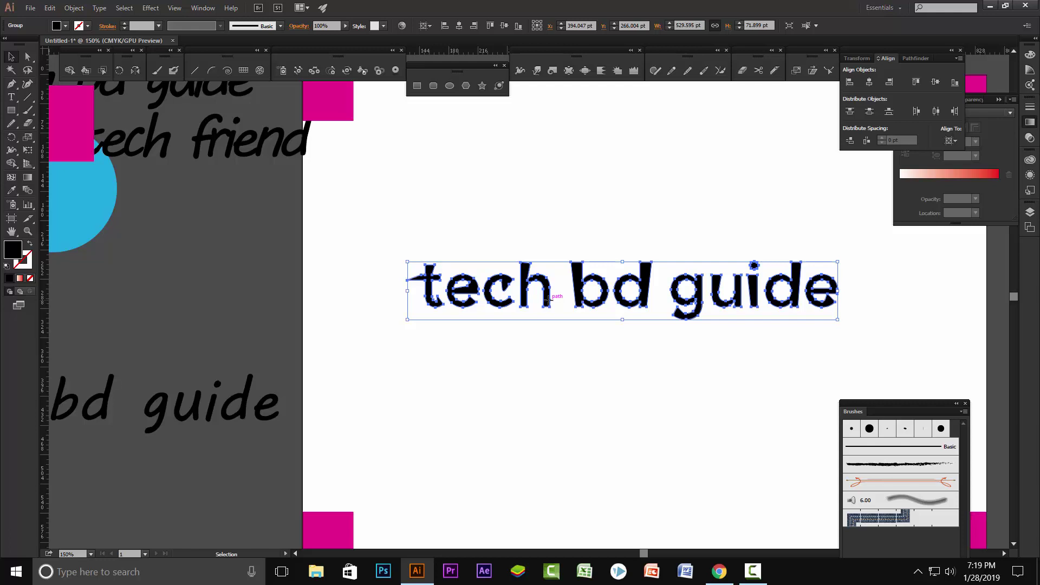
key("ctrl+z")
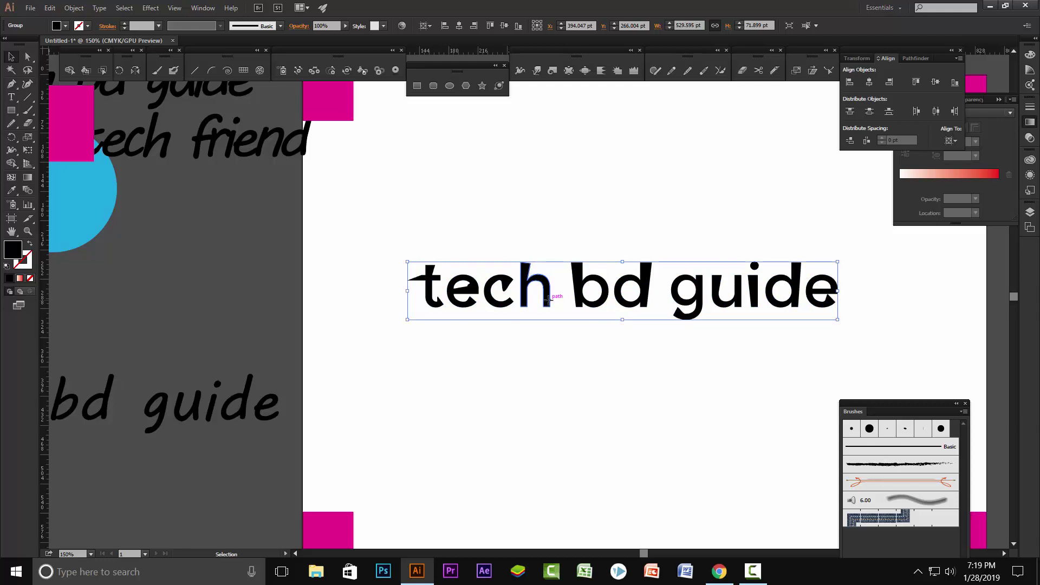
left_click(30, 57)
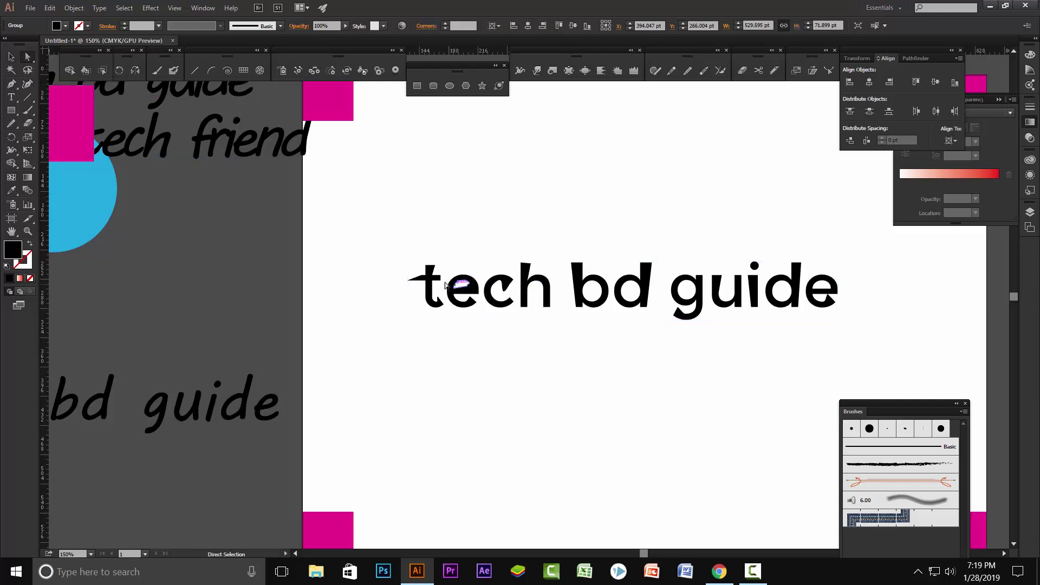
- Move the wordmark up and right and nudge the t's top point
left_click_drag(445, 285, 505, 232)
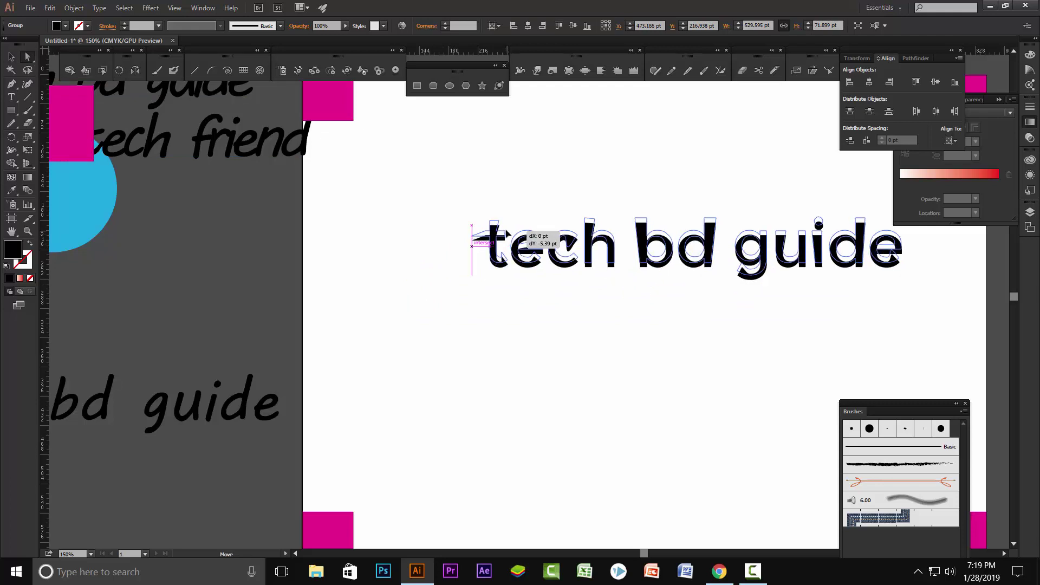
scroll(501, 239, "up", 3)
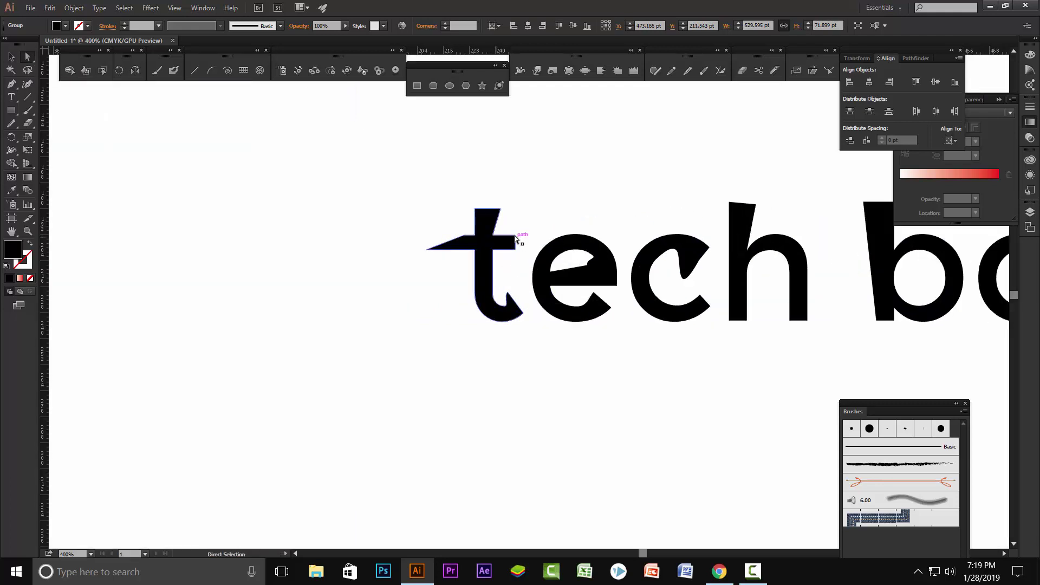
left_click_drag(515, 238, 520, 232)
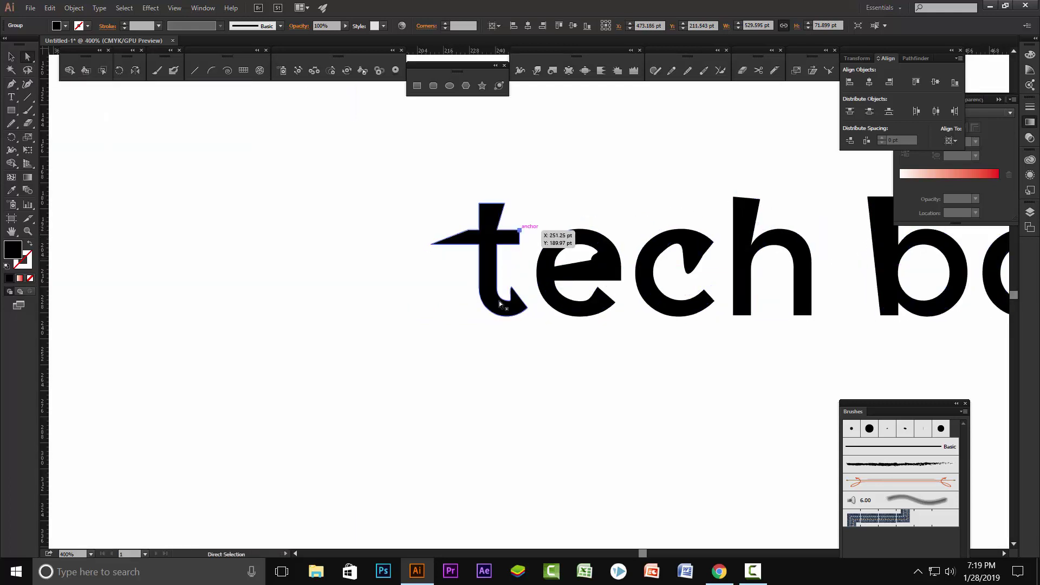
left_click(11, 56)
left_click(353, 261)
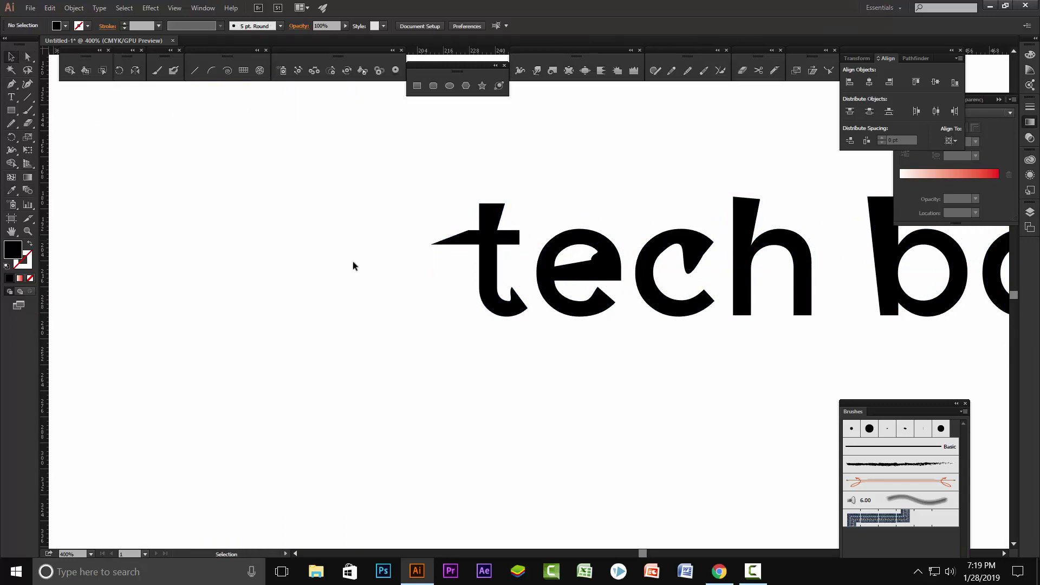
left_click(484, 265)
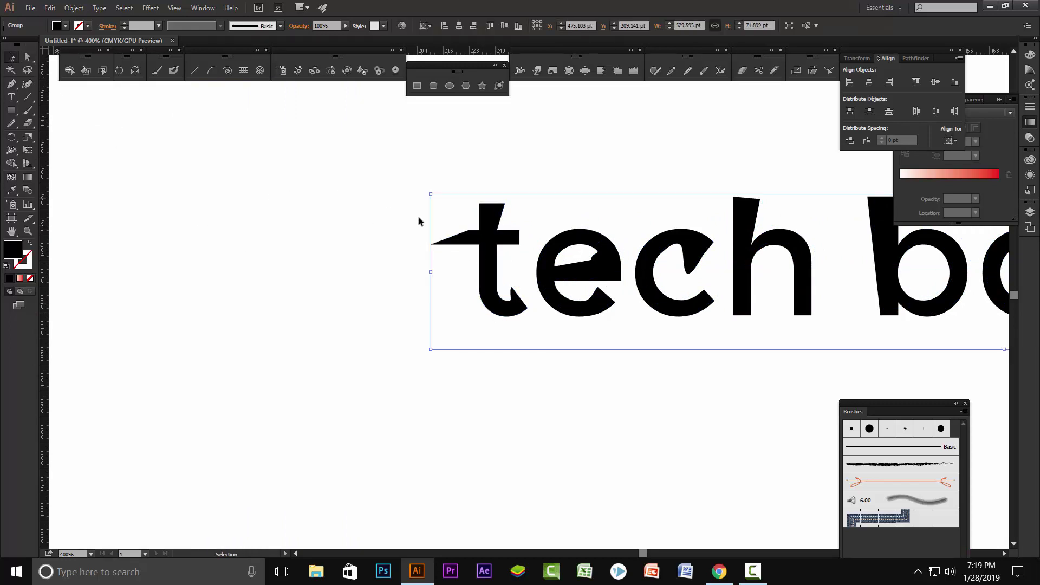
left_click(28, 56)
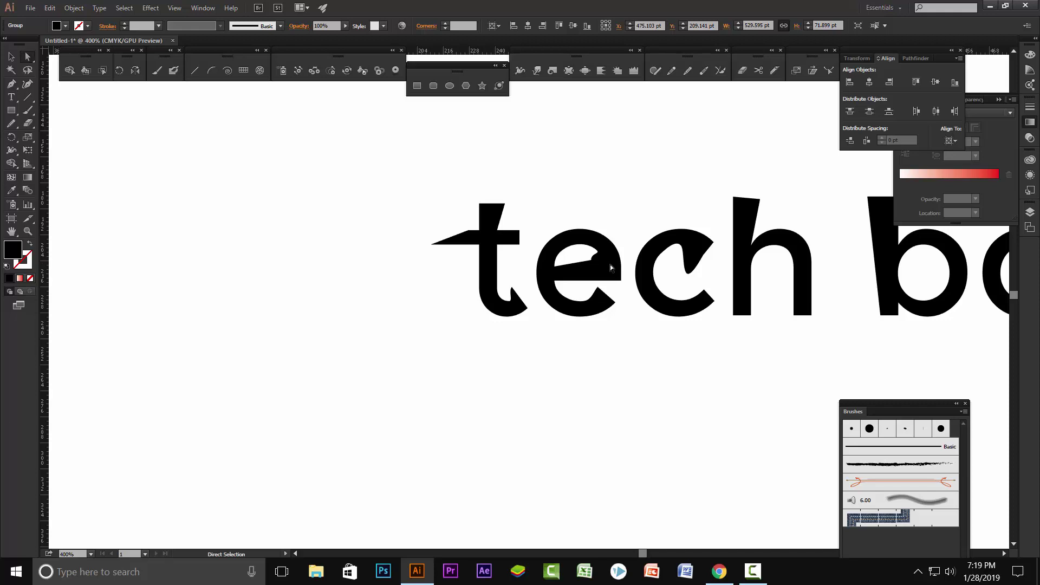
left_click_drag(505, 203, 477, 207)
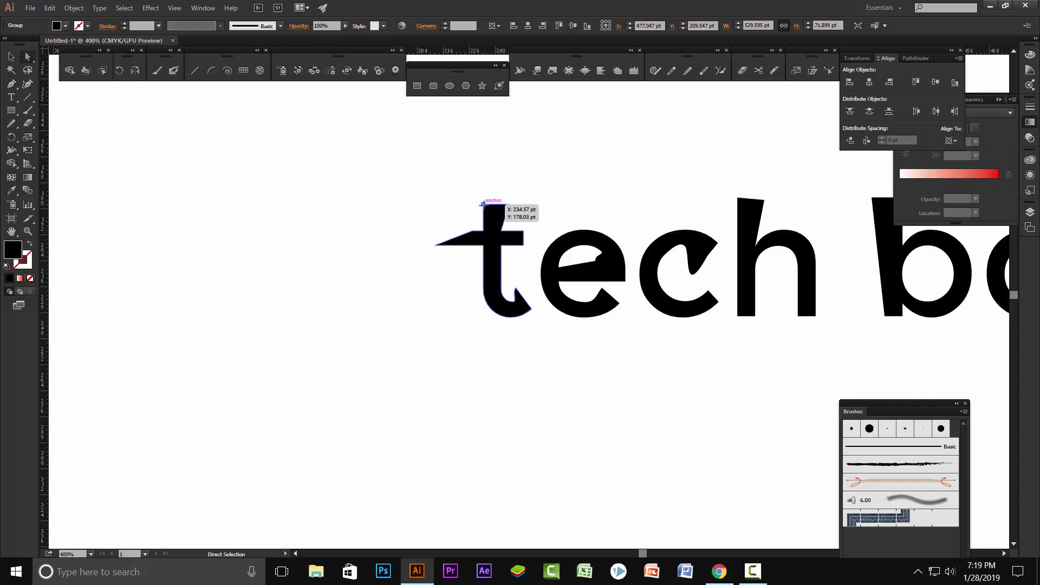
left_click_drag(477, 207, 476, 206)
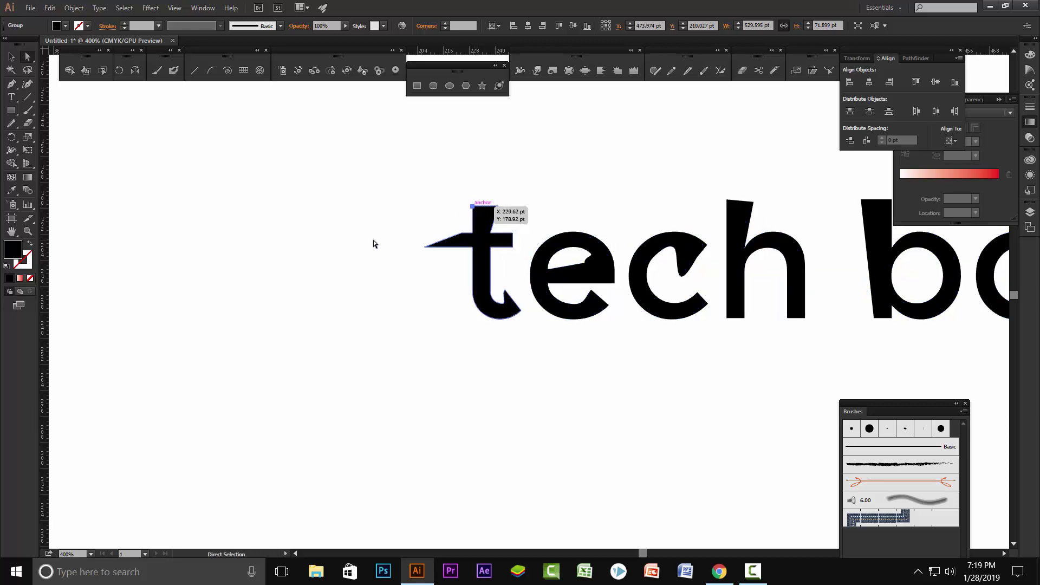
scroll(372, 239, "down", 3)
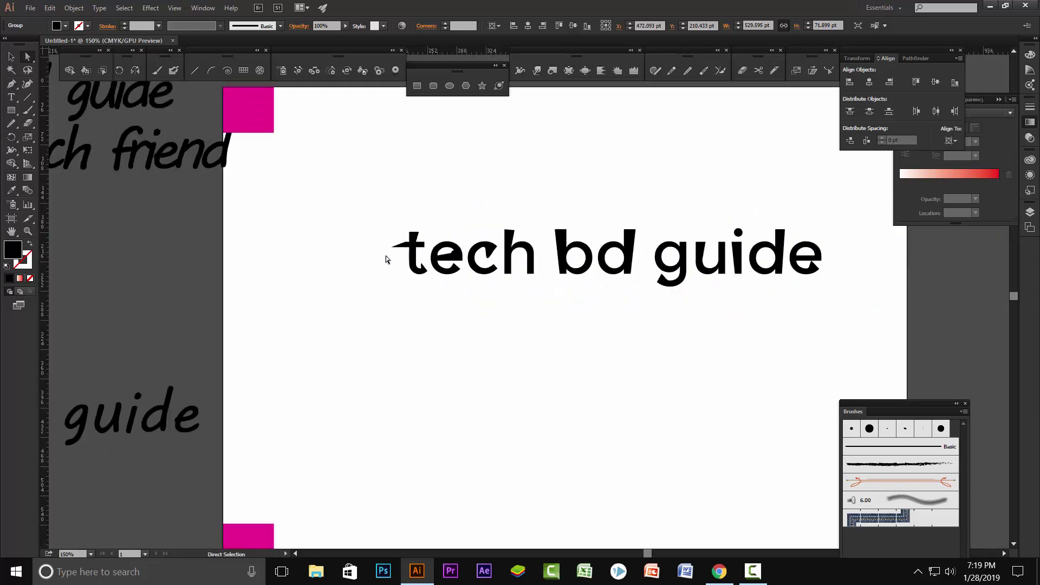
- Reselect the wordmark group and shift it slightly right and down
left_click(11, 56)
left_click(538, 258)
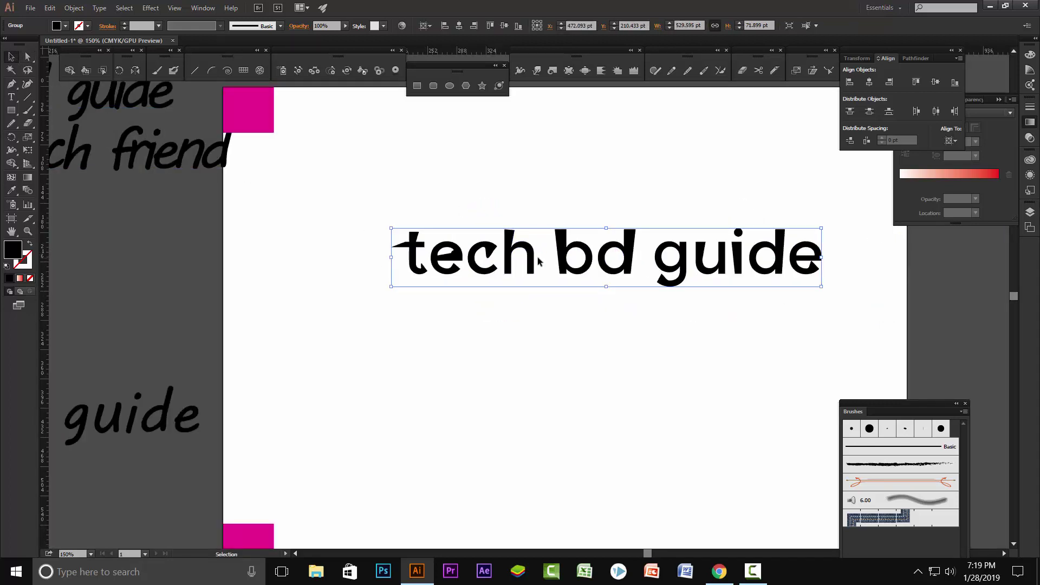
right_click(648, 257)
key("Escape")
left_click(608, 341)
left_click(588, 264)
key("a")
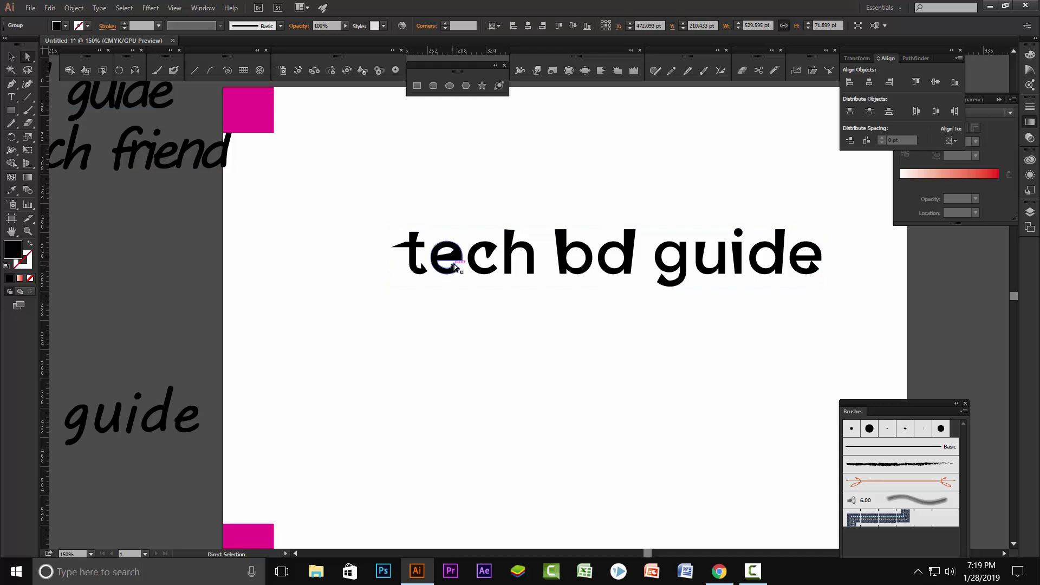
left_click_drag(466, 264, 470, 267)
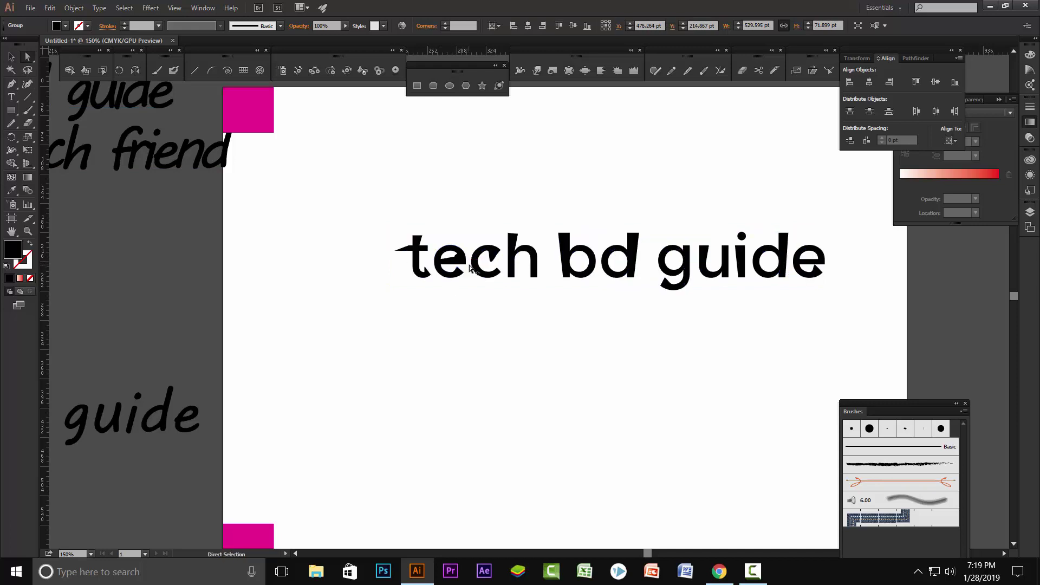
key("ctrl+plus")
key("ctrl+plus")
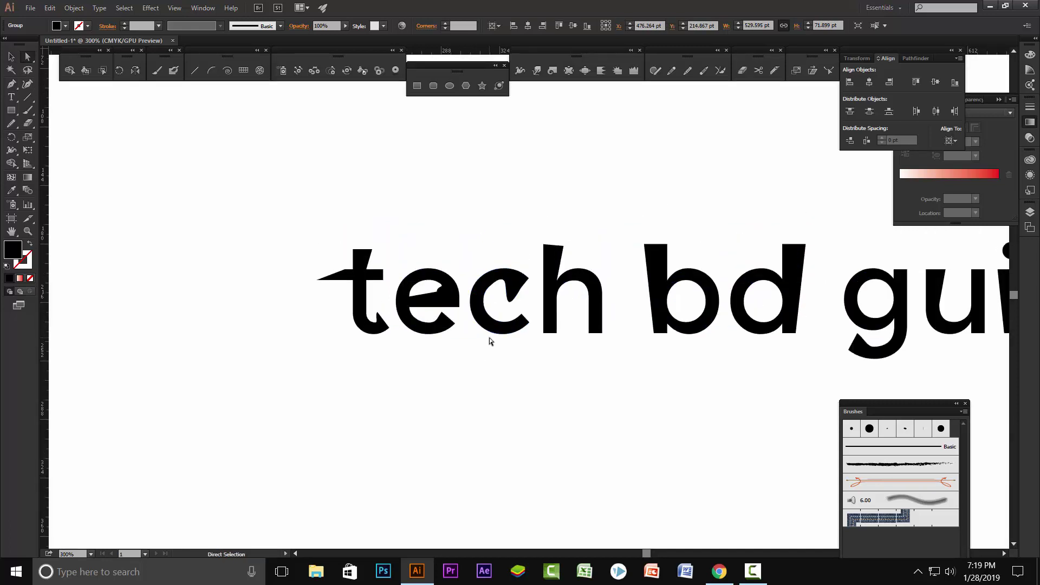
key("ctrl+plus")
left_click(563, 249)
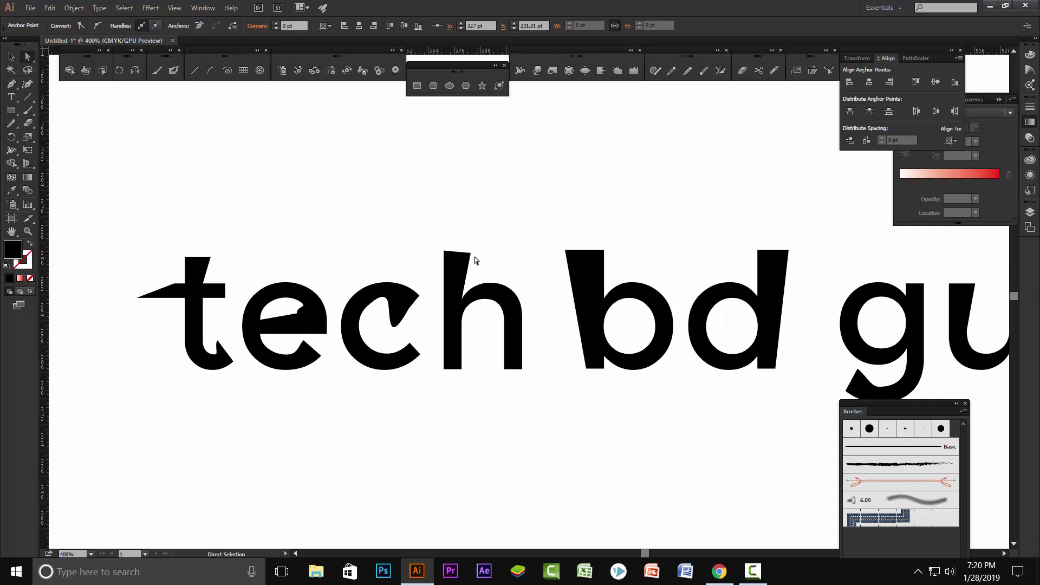
- Slant the tops of the h and t stems and angle the h's right stem inward at the bottom
left_click_drag(471, 252, 476, 252)
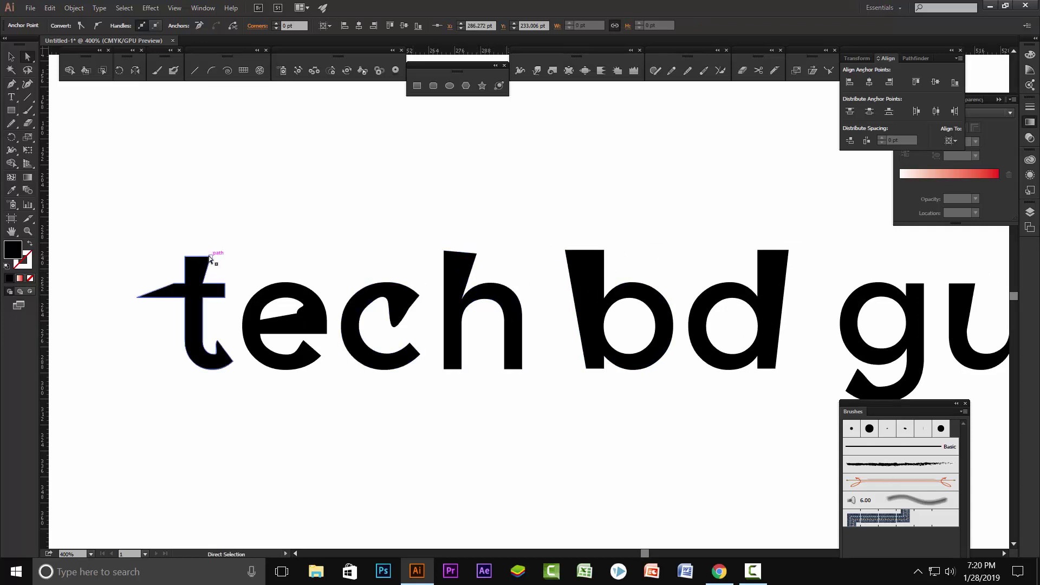
left_click_drag(210, 257, 218, 257)
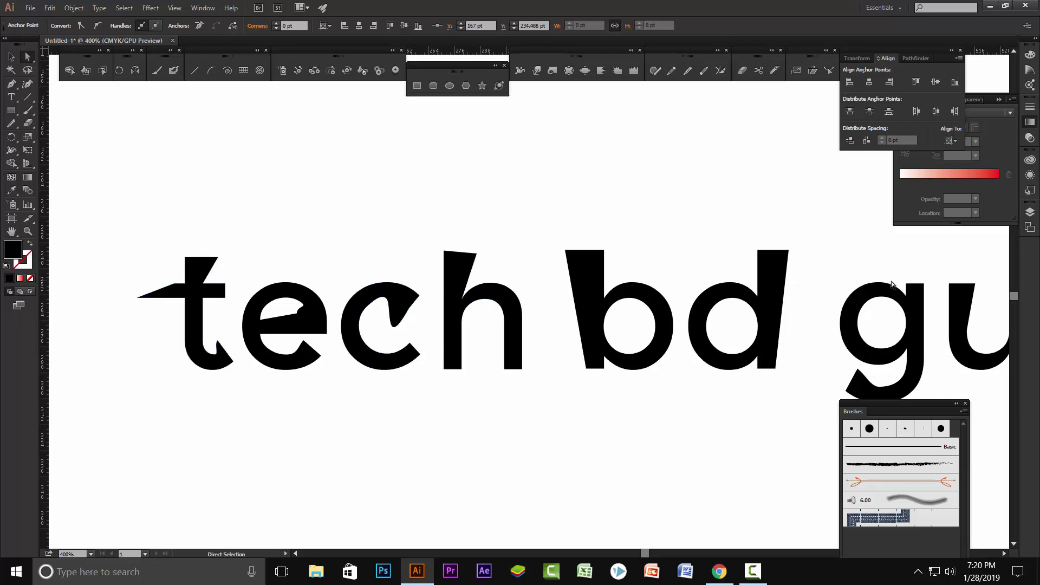
left_click(626, 352)
scroll(486, 313, "up", 1)
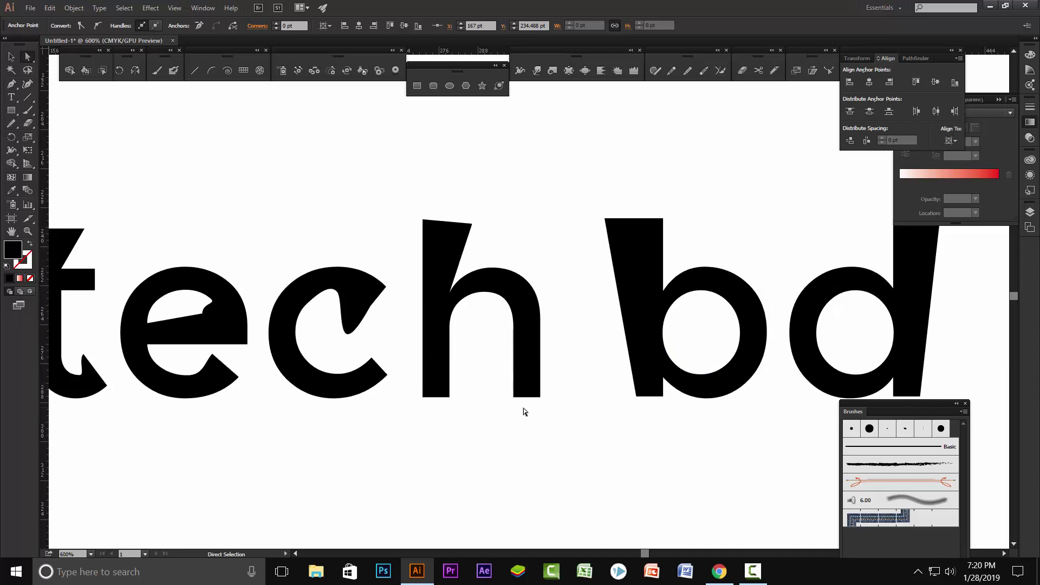
left_click_drag(513, 397, 456, 396)
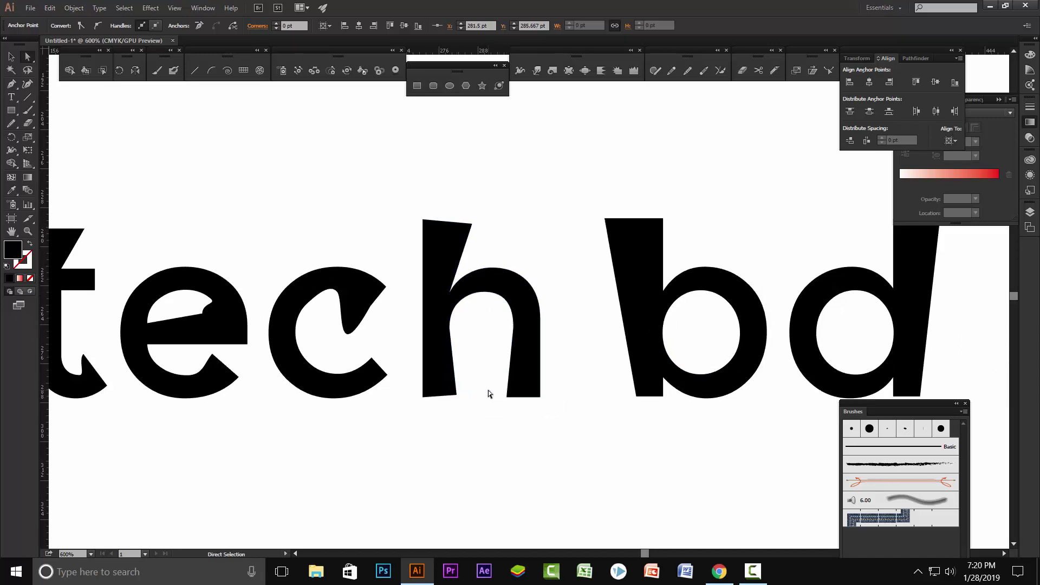
scroll(502, 384, "up", 1)
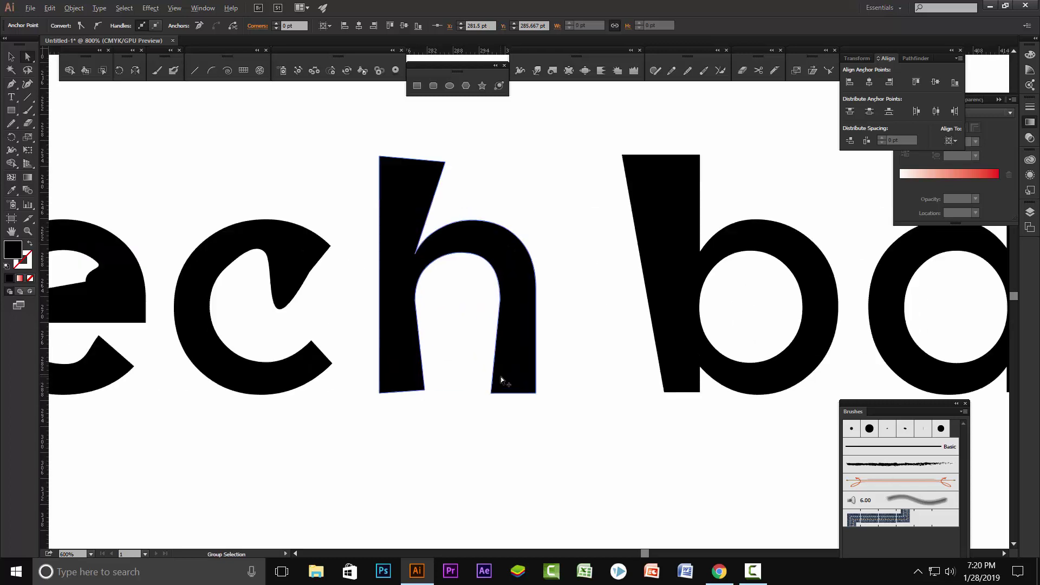
scroll(501, 376, "up", 1)
left_click(487, 396)
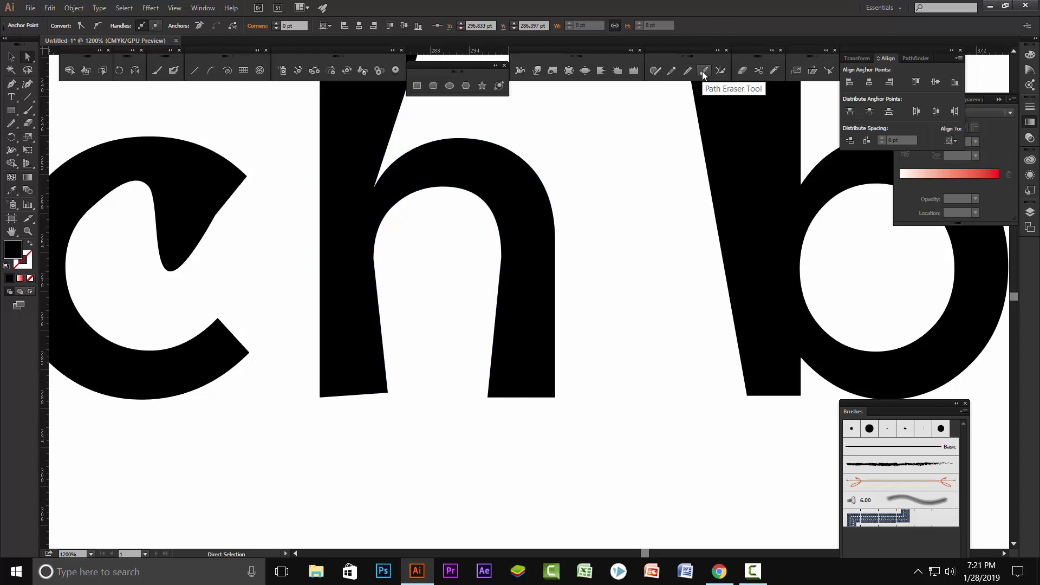
- Smooth the inner edge of the h's right stem with the Smooth tool
left_click(688, 71)
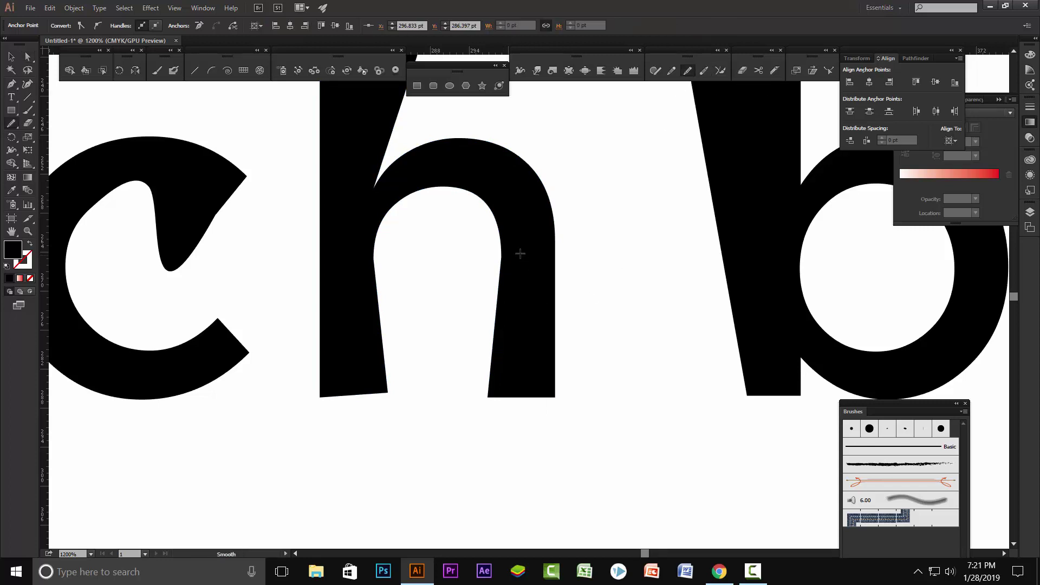
left_click_drag(499, 265, 500, 262)
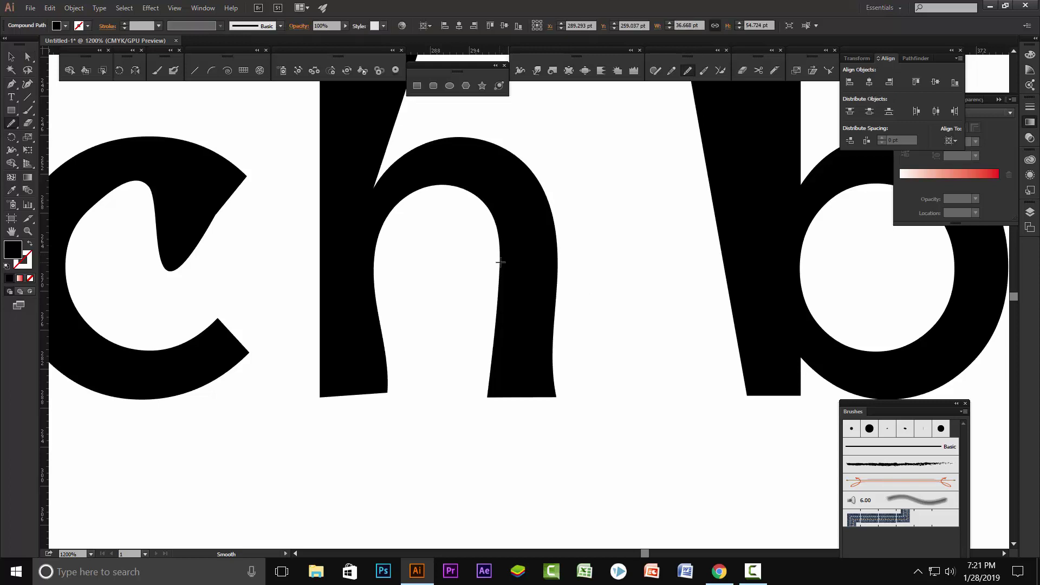
scroll(454, 319, "down", 3)
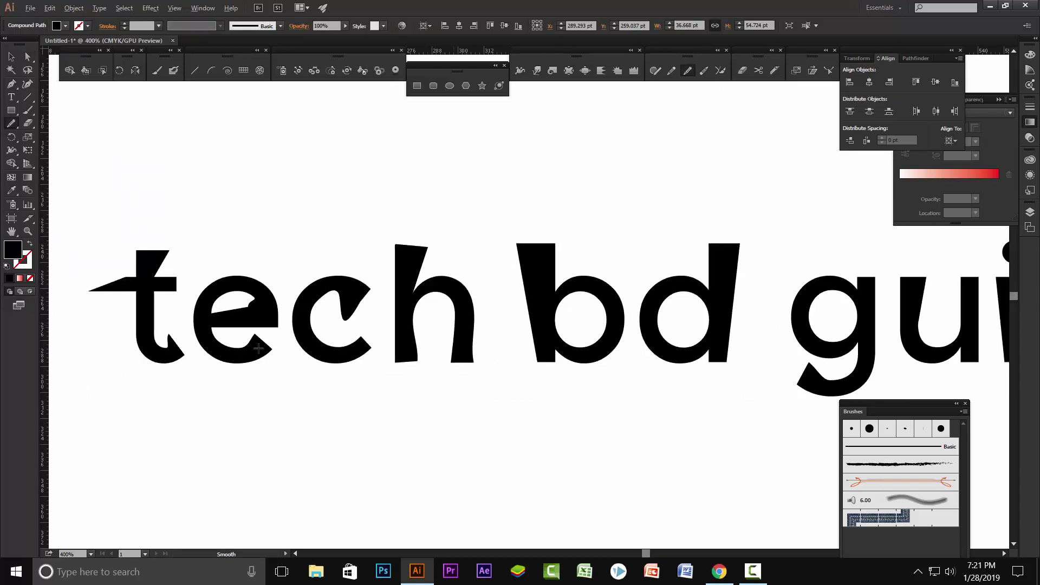
scroll(258, 348, "up", 2)
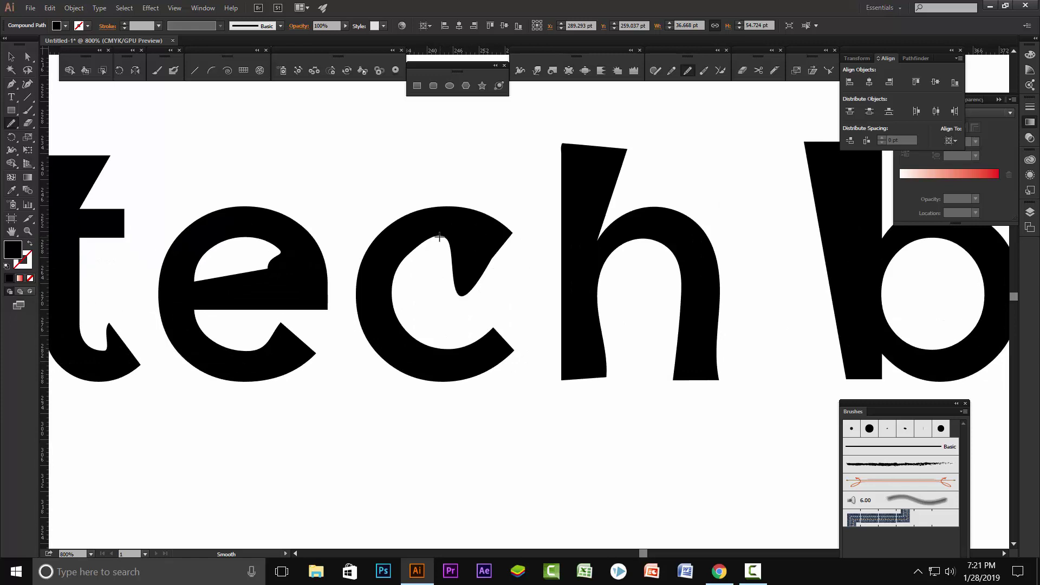
- Select the c and smooth its inner hook
key("v")
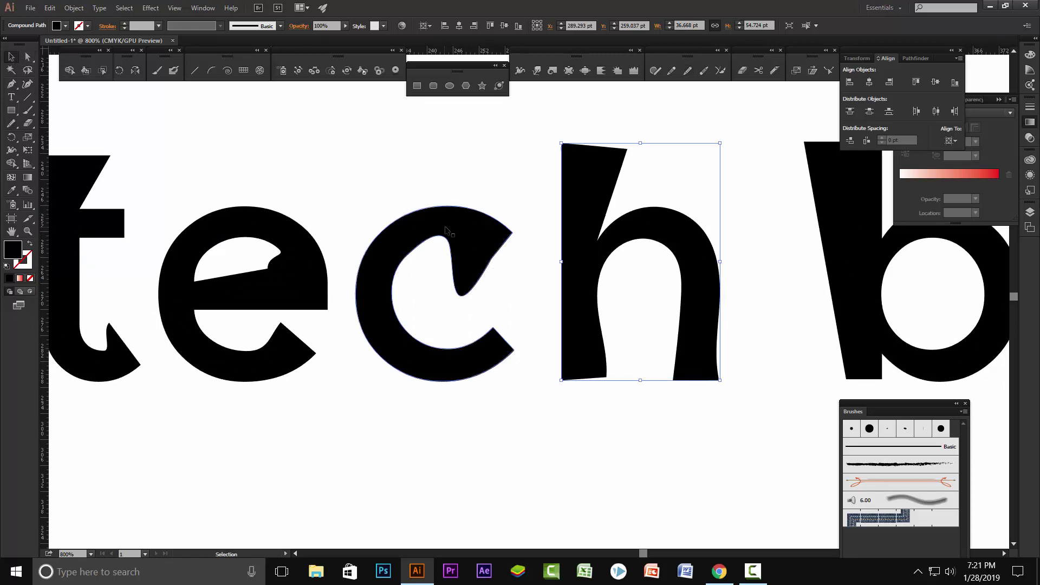
left_click(447, 231)
left_click(687, 70)
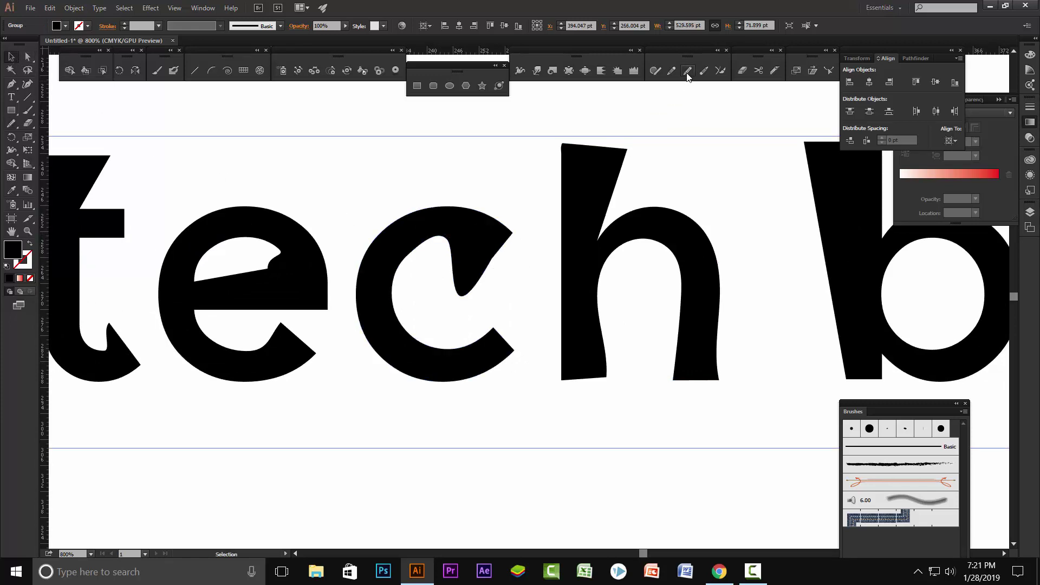
left_click_drag(445, 237, 452, 272)
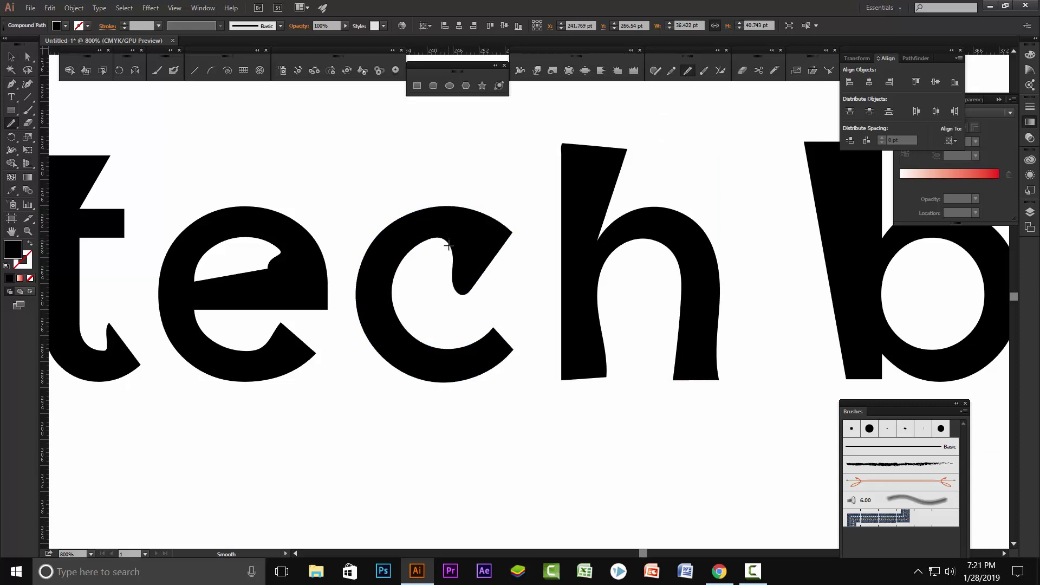
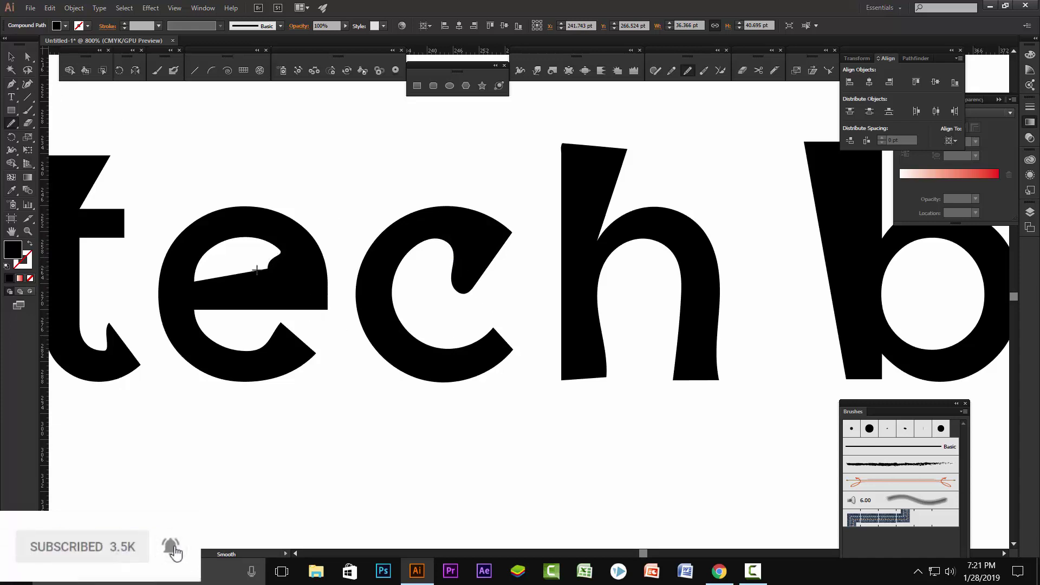
- Ungroup the tech bd guide lettering into separate letters and deselect
scroll(257, 269, "up", 4)
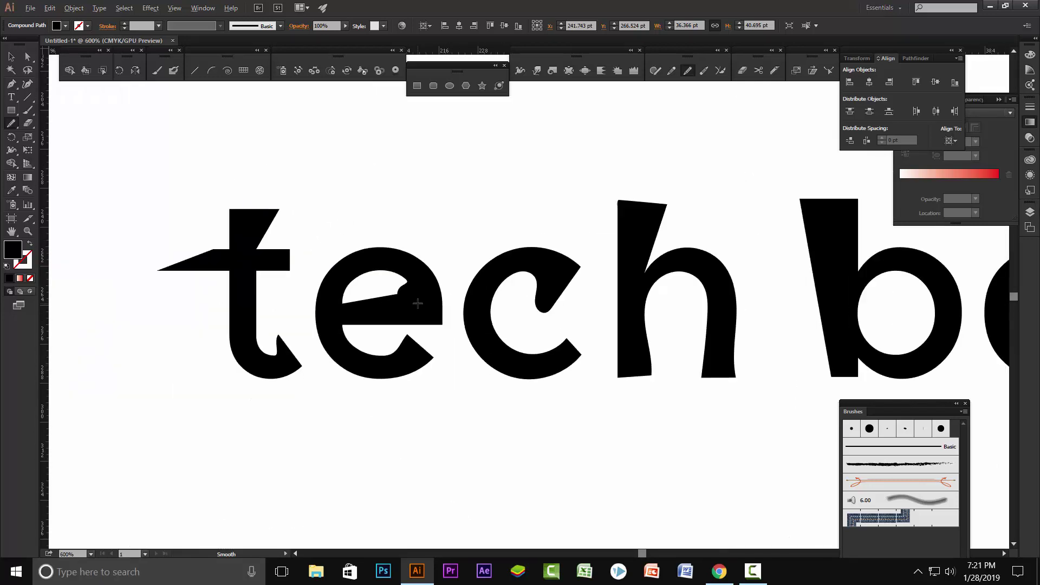
scroll(414, 300, "down", 5)
left_click(17, 57)
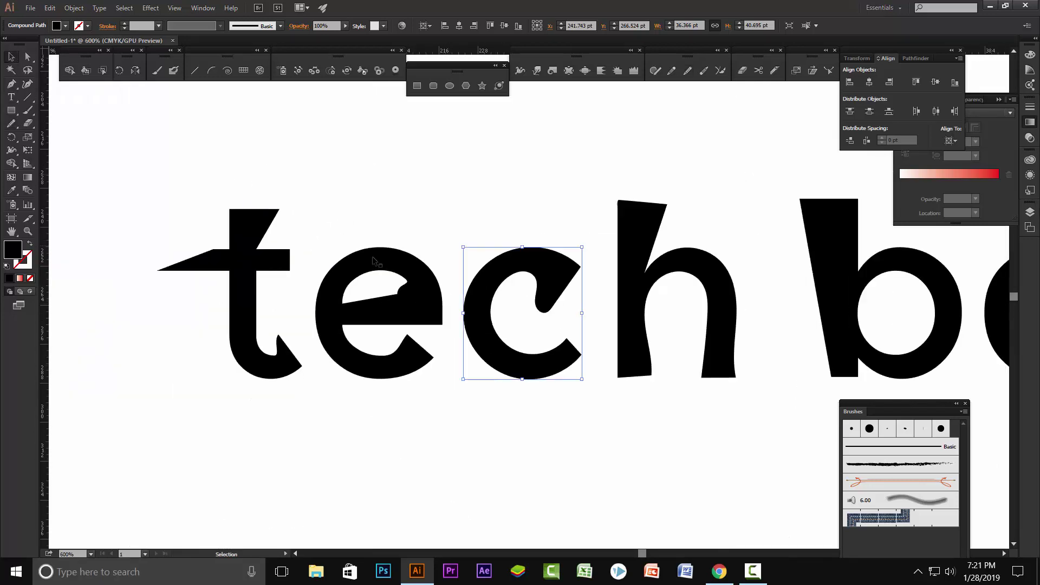
left_click(399, 303)
right_click(397, 302)
left_click(432, 369)
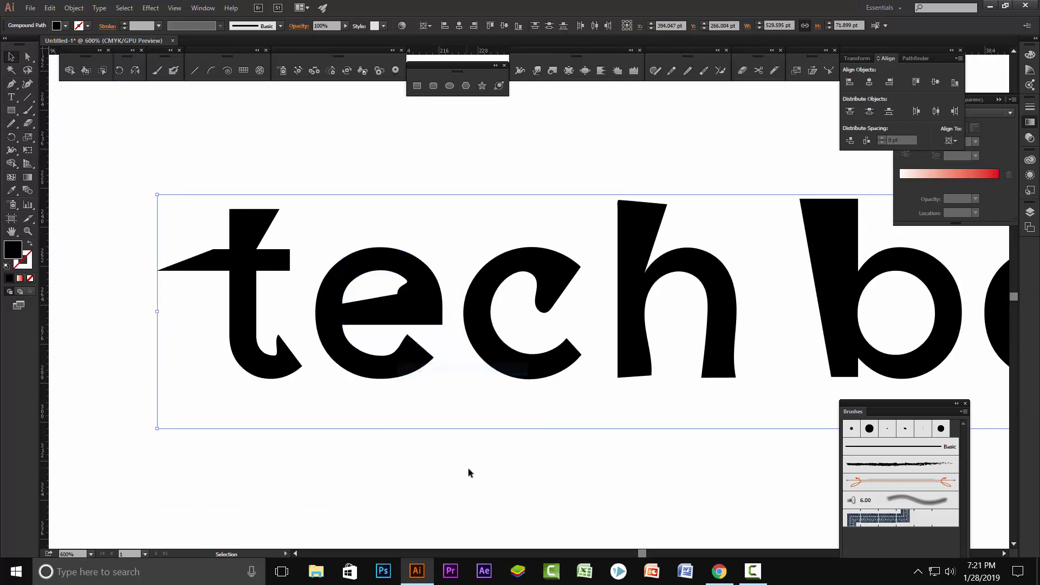
left_click(467, 471)
- Select the black letter e on its own
left_click(688, 76)
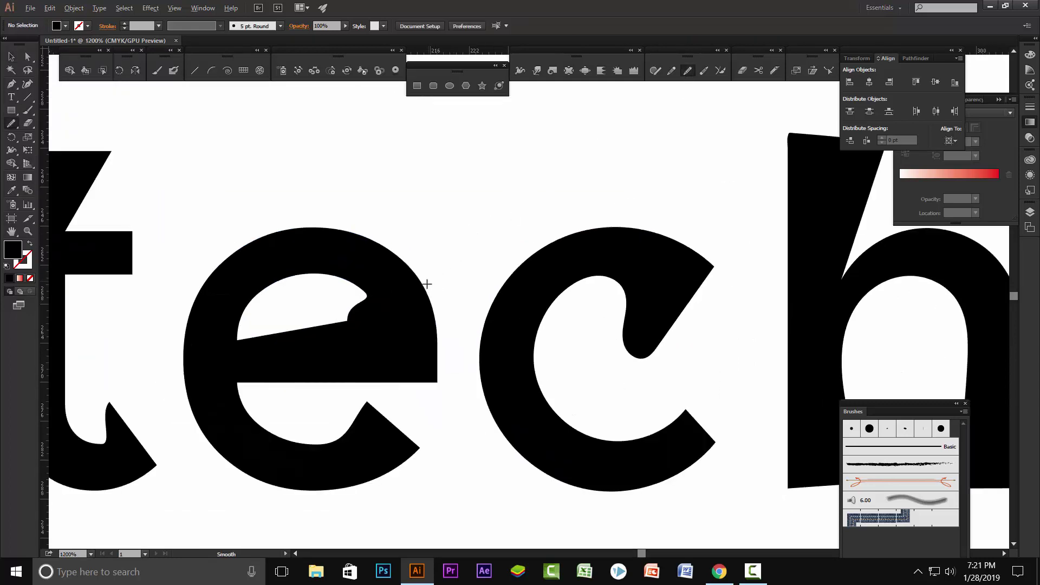
scroll(458, 256, "up", 2)
scroll(347, 319, "up", 3)
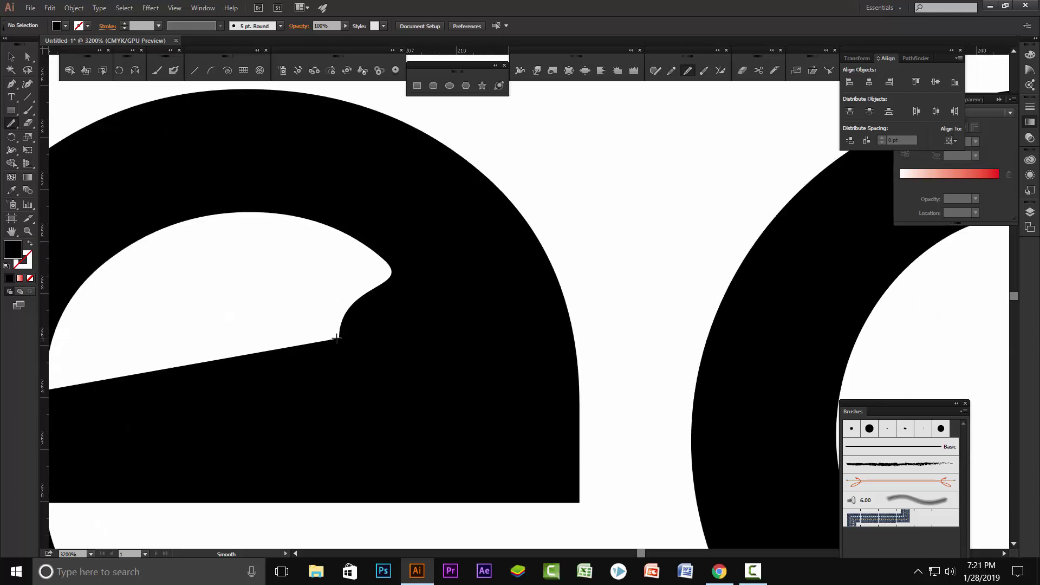
left_click(11, 56)
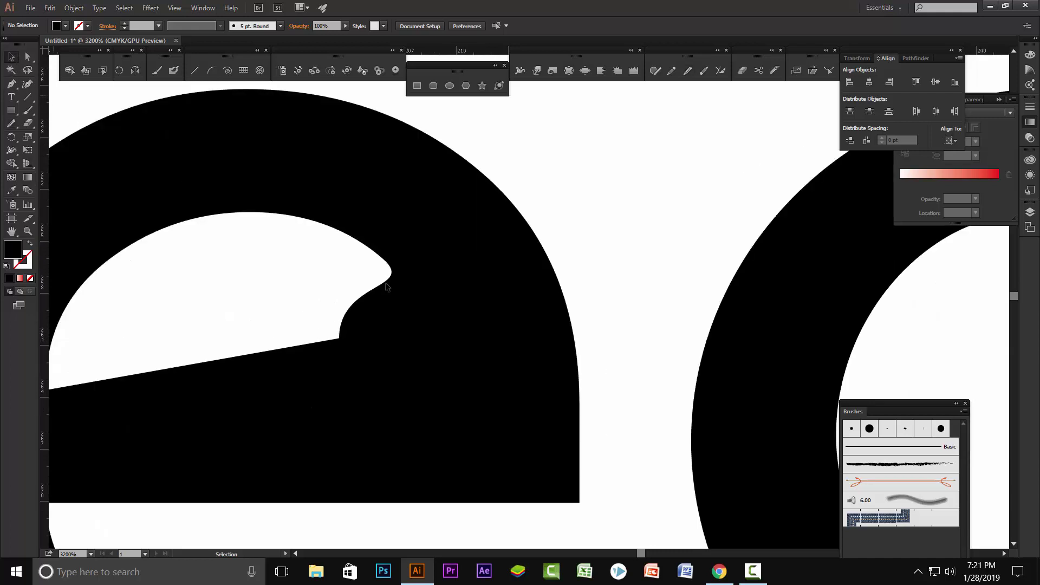
left_click(424, 308)
scroll(557, 372, "down", 4)
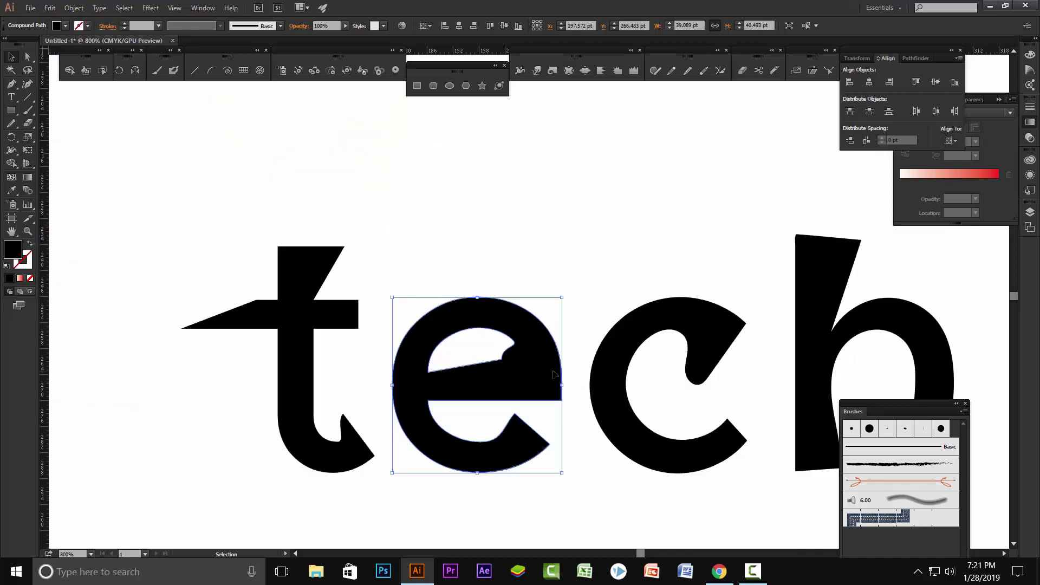
scroll(520, 379, "up", 2)
scroll(519, 380, "up", 1)
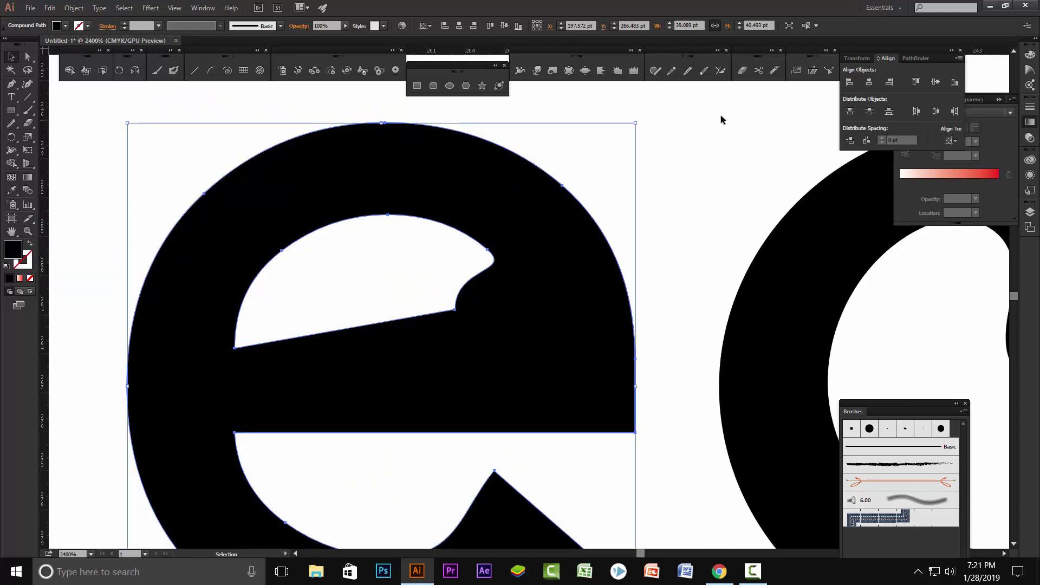
- Smooth away the notch inside the e's inner counter with the Smooth tool
left_click(687, 70)
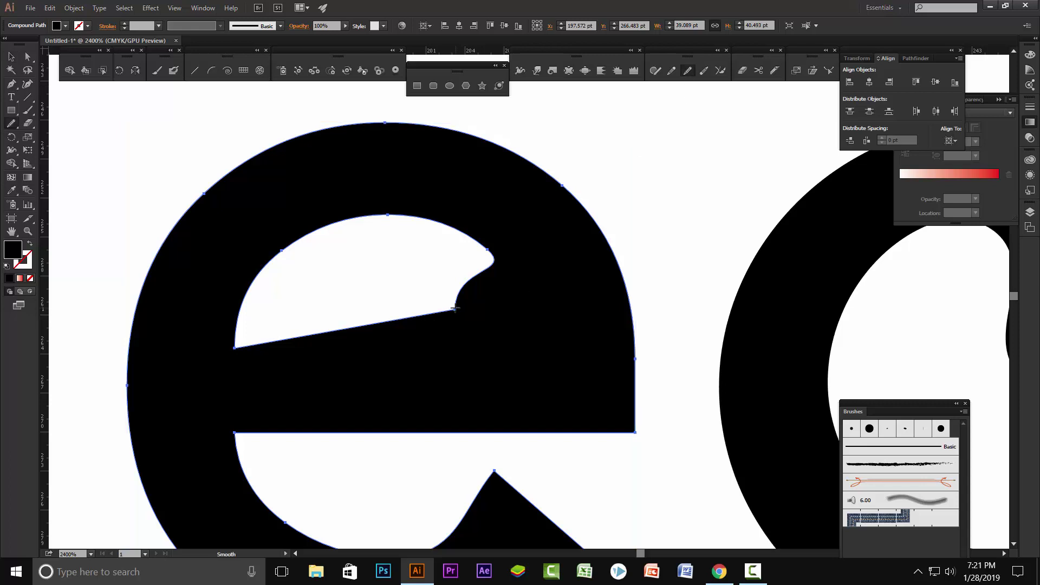
left_click_drag(455, 309, 455, 309)
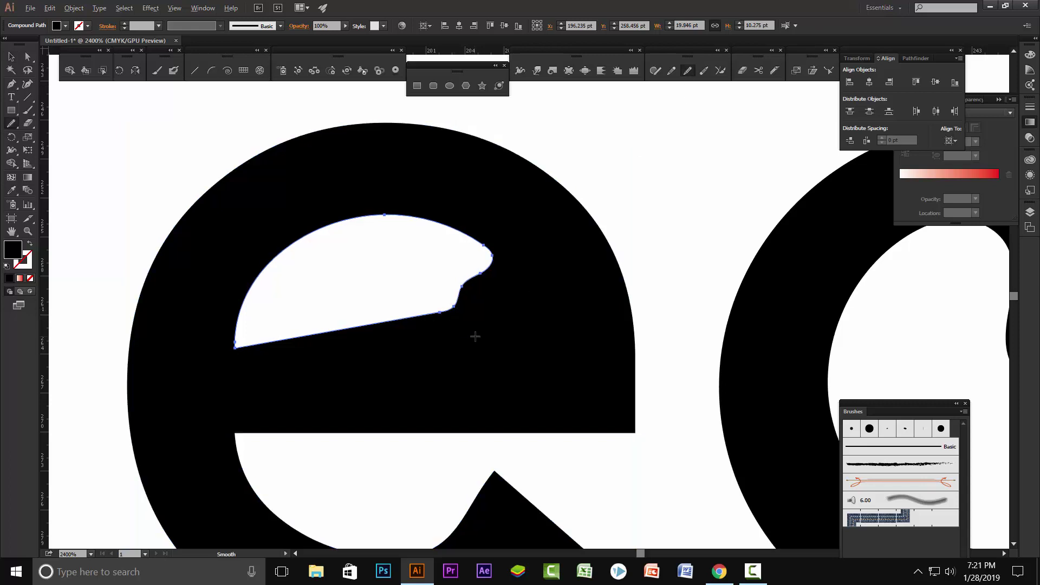
scroll(475, 336, "down", 5)
scroll(399, 296, "up", 3)
scroll(372, 267, "up", 3)
scroll(392, 266, "up", 2)
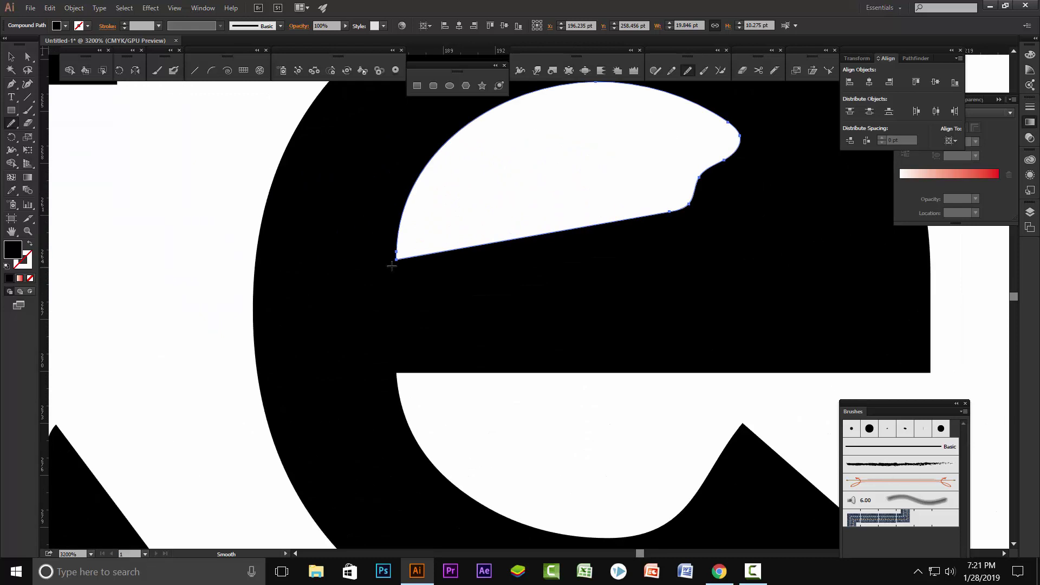
scroll(440, 329, "down", 4)
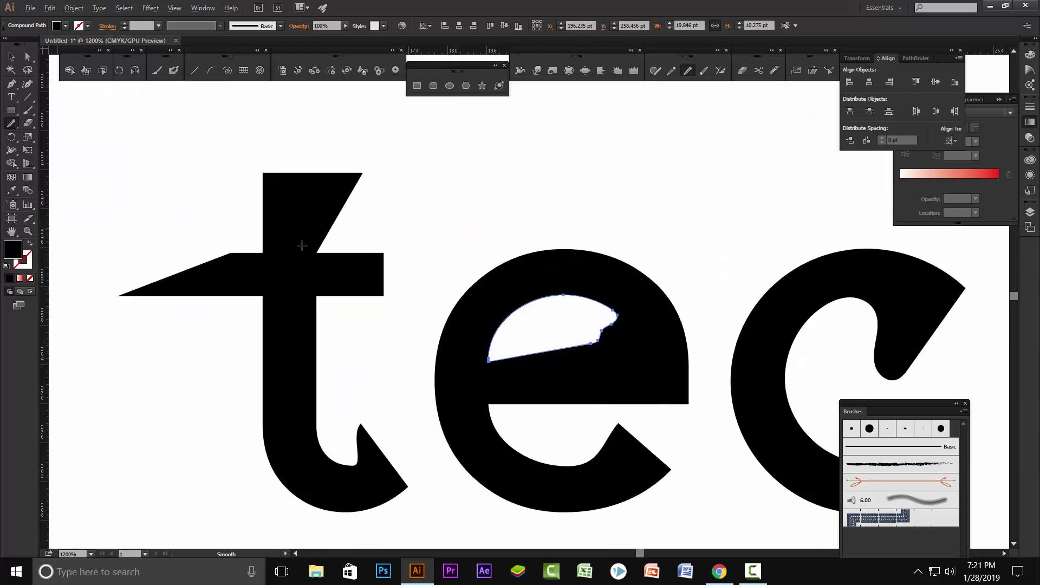
scroll(243, 319, "down", 2)
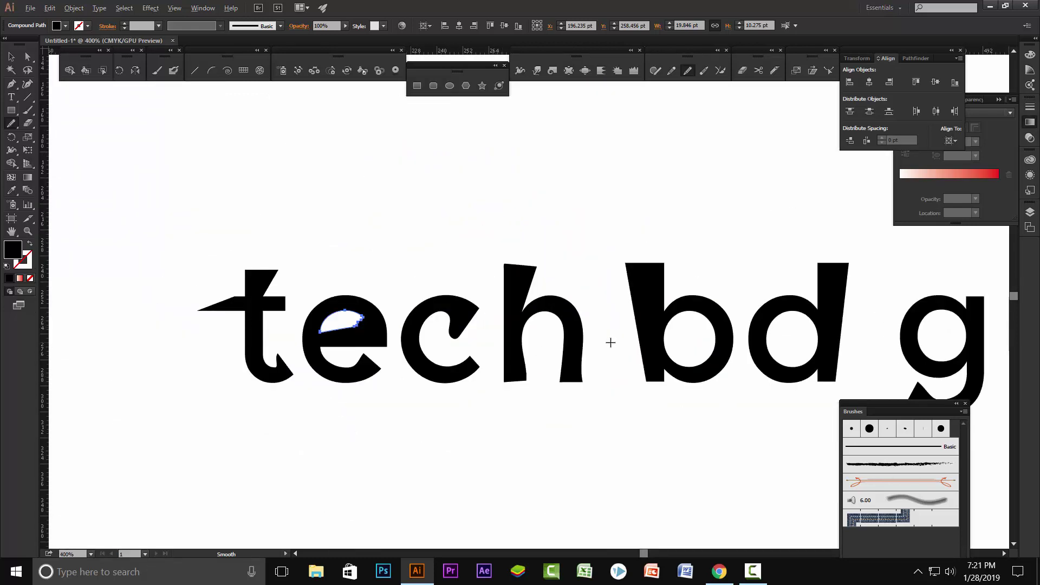
scroll(610, 342, "down", 2)
scroll(980, 353, "up", 1)
- Round the sharp inner corner of the u, then select the u letter
scroll(655, 328, "up", 1)
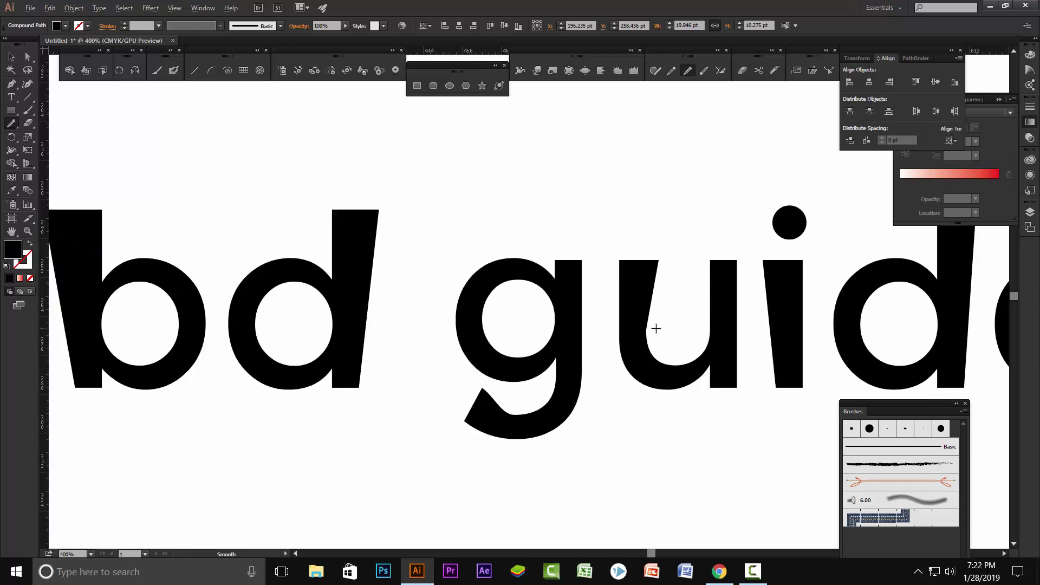
scroll(655, 329, "up", 2)
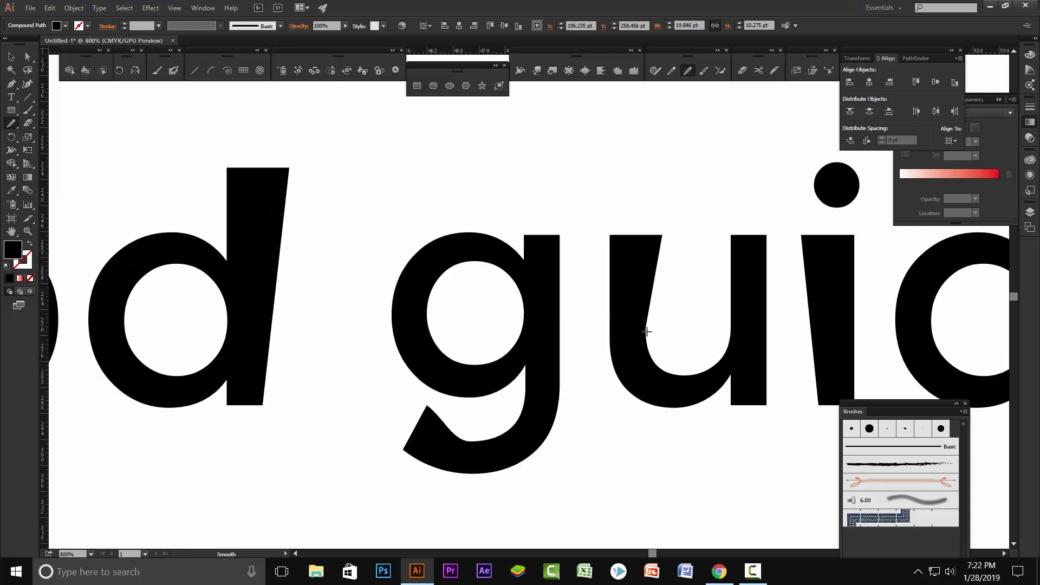
left_click_drag(644, 333, 647, 322)
left_click(11, 56)
left_click(627, 332)
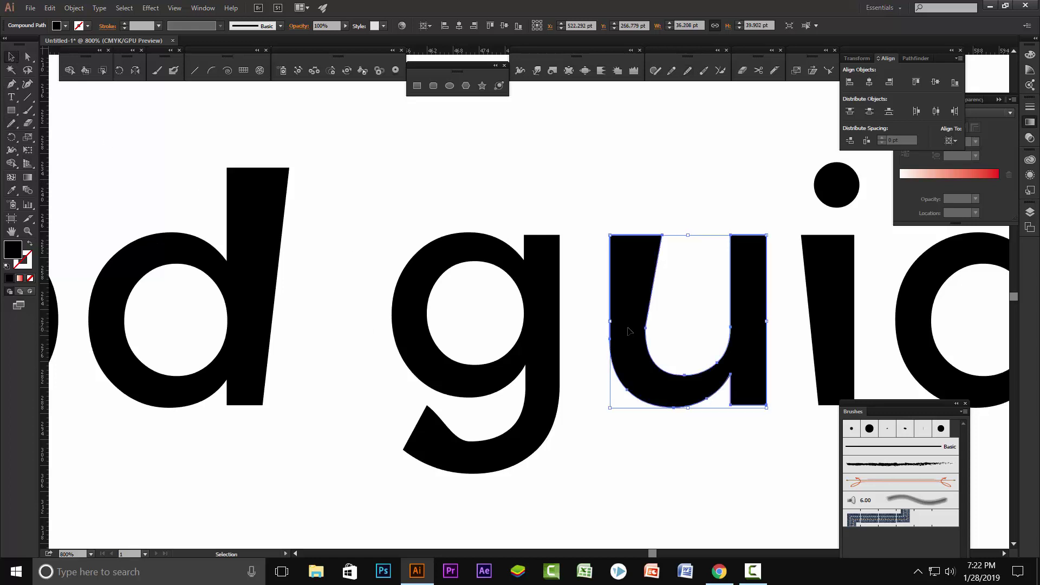
- Smooth the u's left stem and inner curve with the Smooth tool
left_click(688, 72)
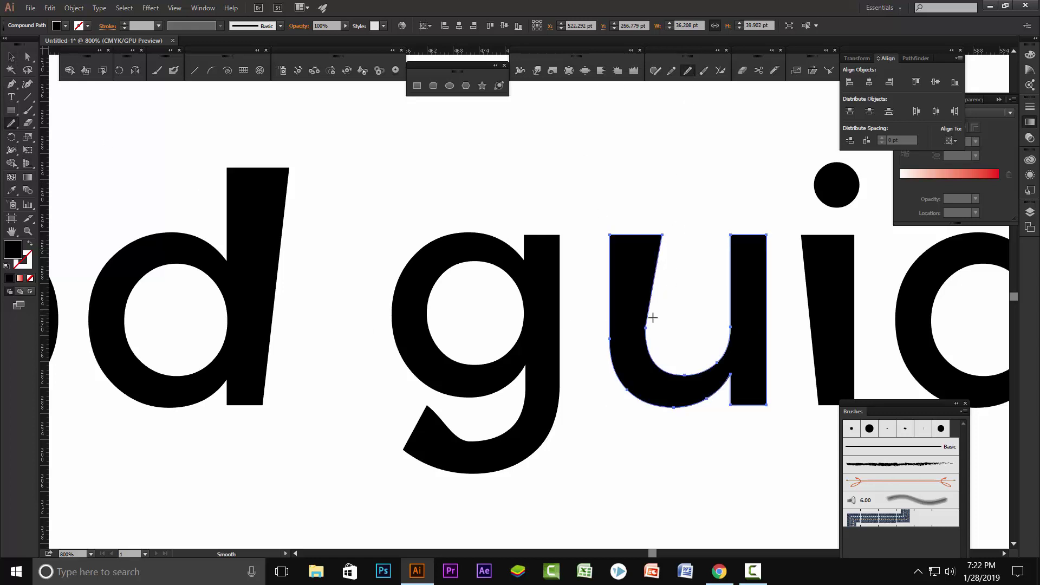
left_click_drag(646, 327, 706, 365)
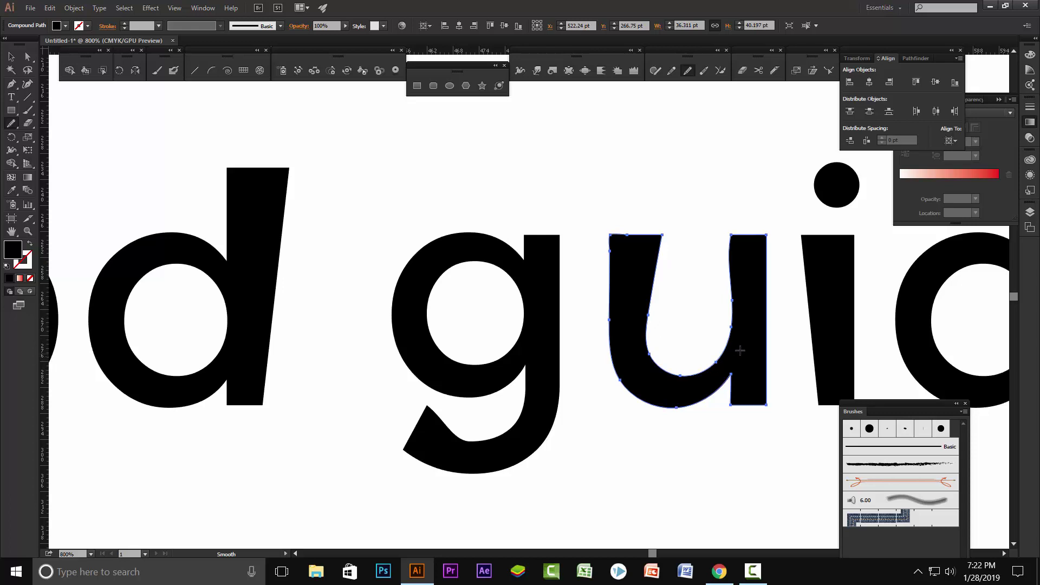
scroll(601, 414, "down", 5)
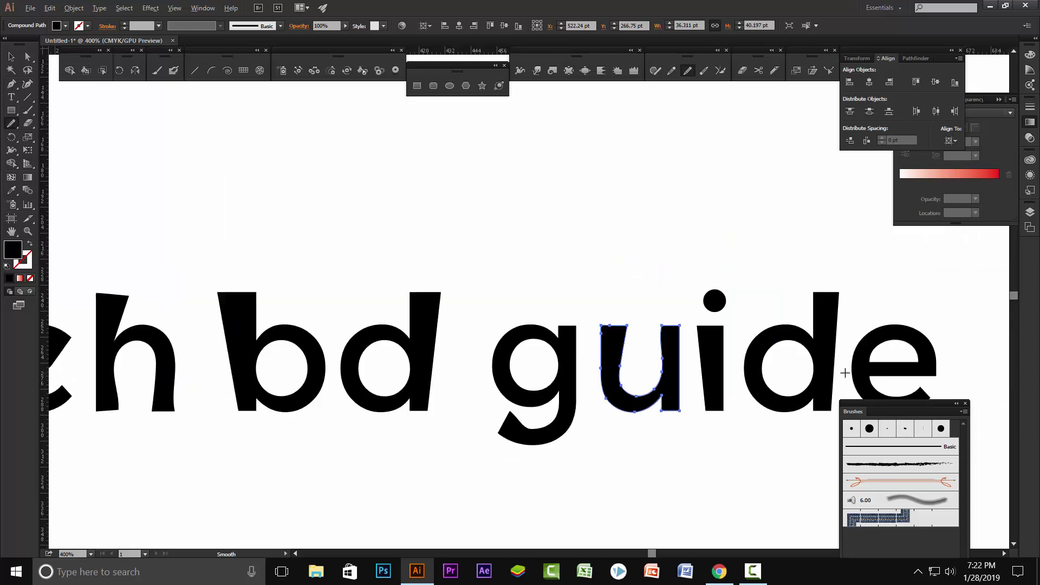
scroll(641, 376, "up", 6)
scroll(668, 386, "down", 6)
scroll(669, 393, "down", 2)
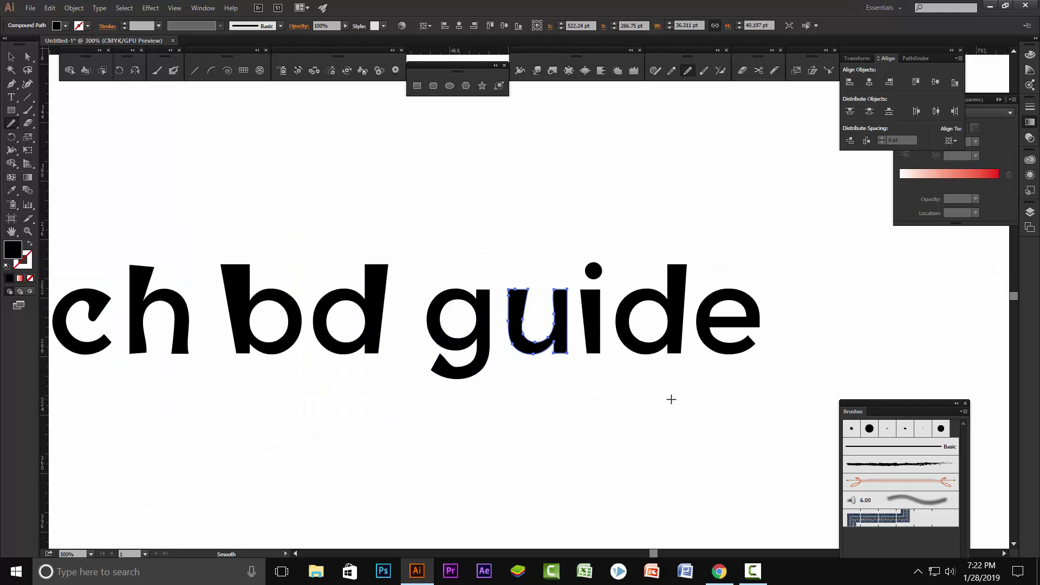
scroll(831, 386, "down", 2, "alt")
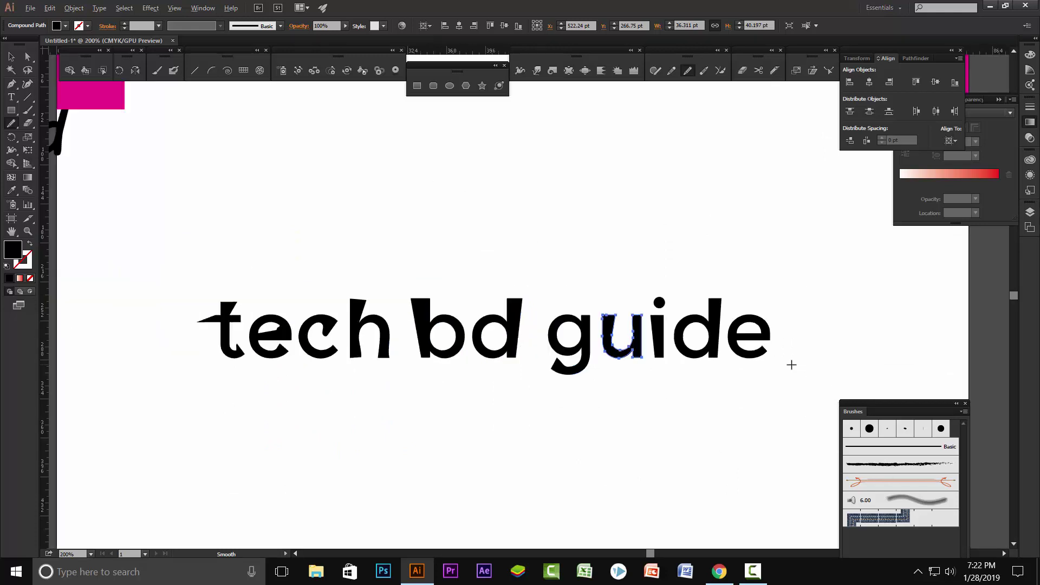
scroll(792, 362, "down", 3, "alt")
scroll(707, 360, "up", 3, "alt")
scroll(501, 300, "up", 1, "alt")
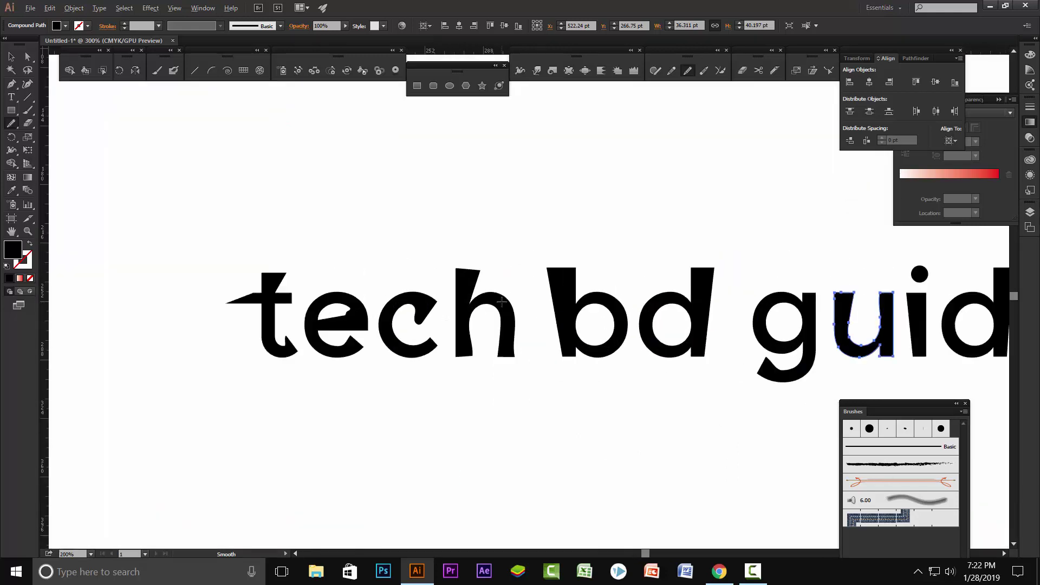
scroll(500, 300, "up", 1, "alt")
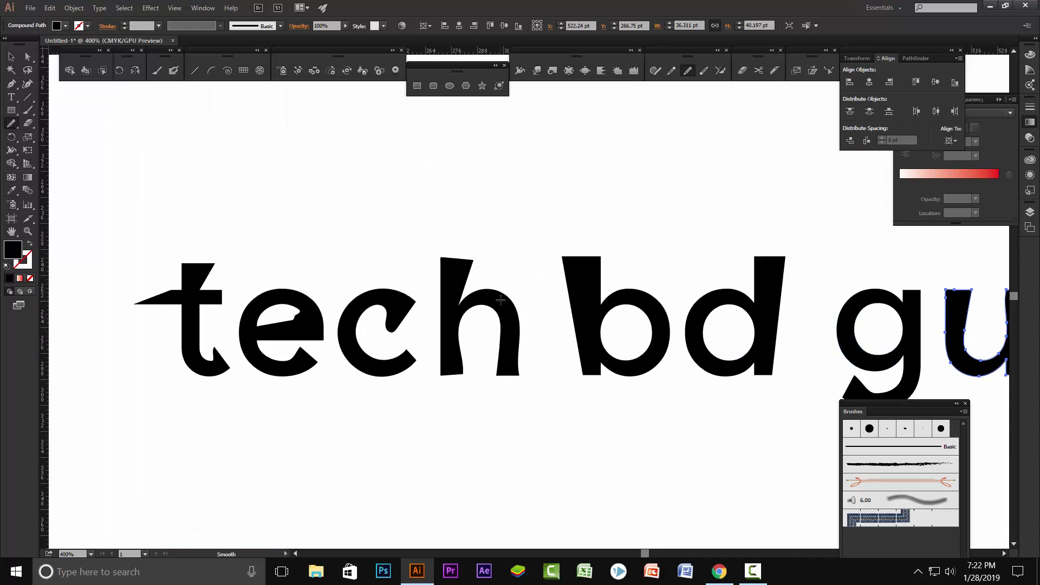
scroll(500, 300, "up", 2)
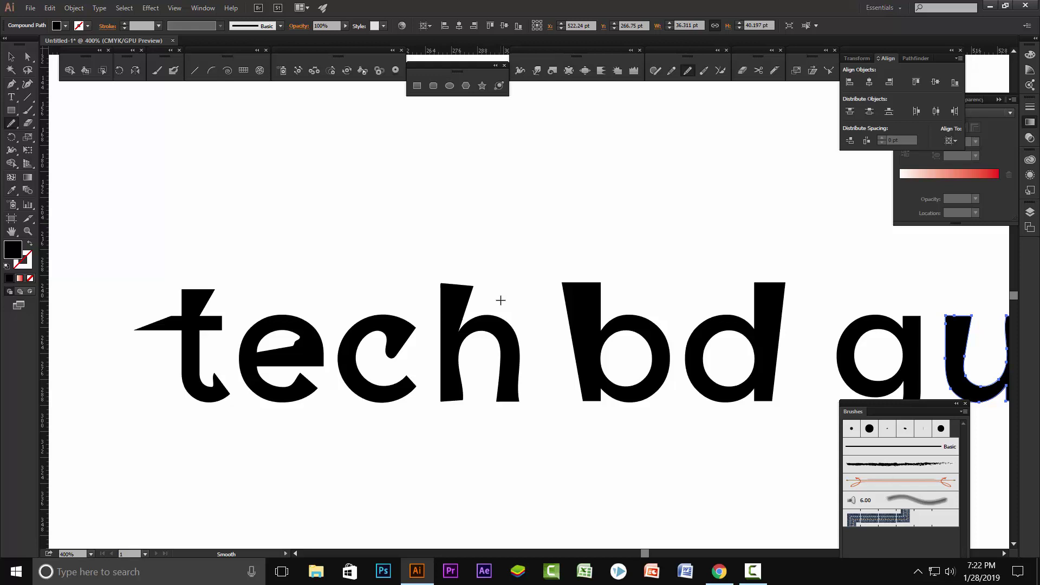
scroll(513, 302, "down", 4, "alt")
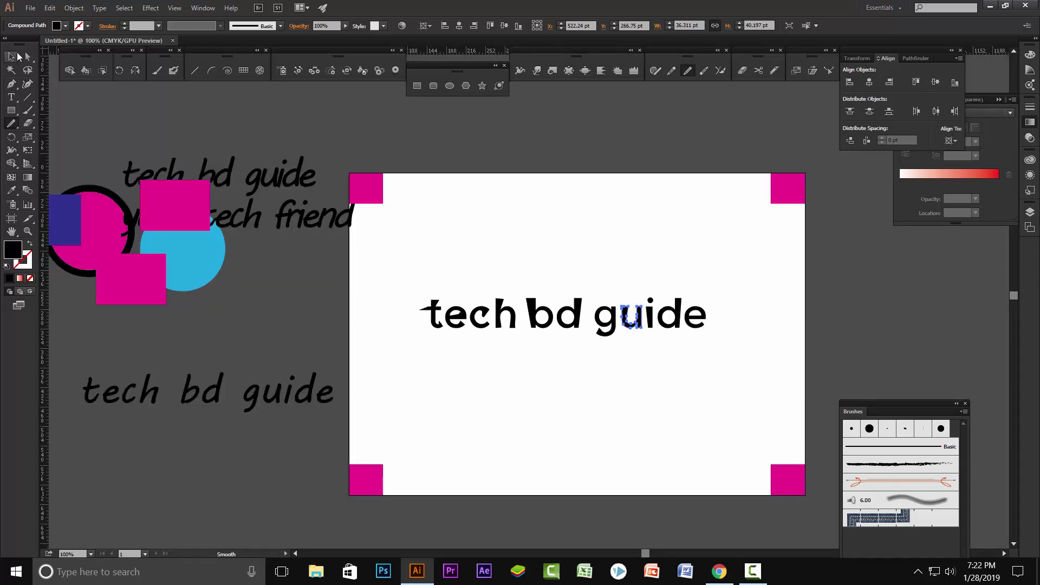
- Move the cyan circle from the pasteboard to above the lettering and deselect it
key("v")
left_click_drag(203, 250, 602, 239)
scroll(602, 239, "up", 2)
key("a")
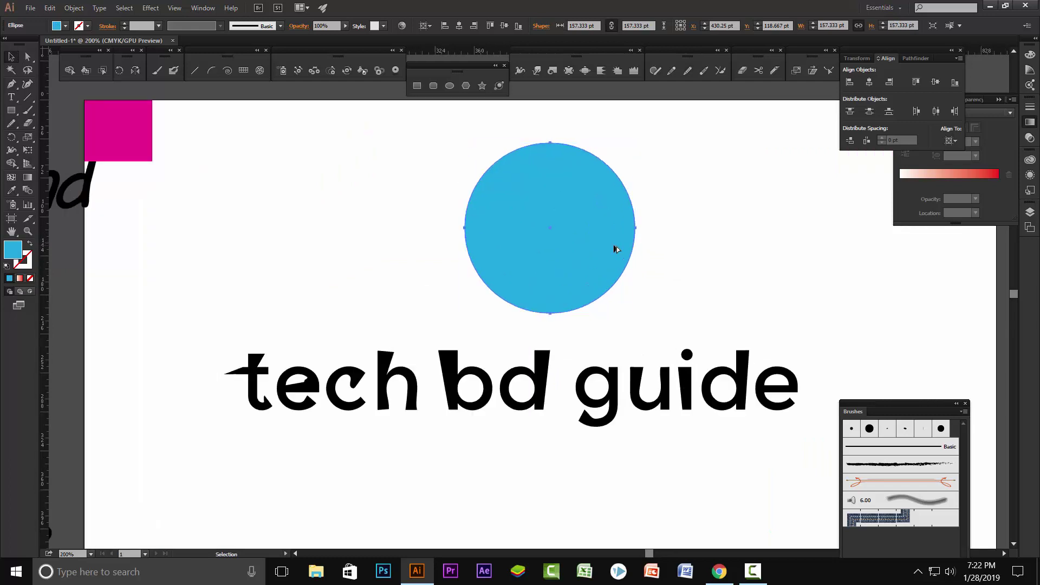
key("ctrl+shift+a")
key("v")
key("p")
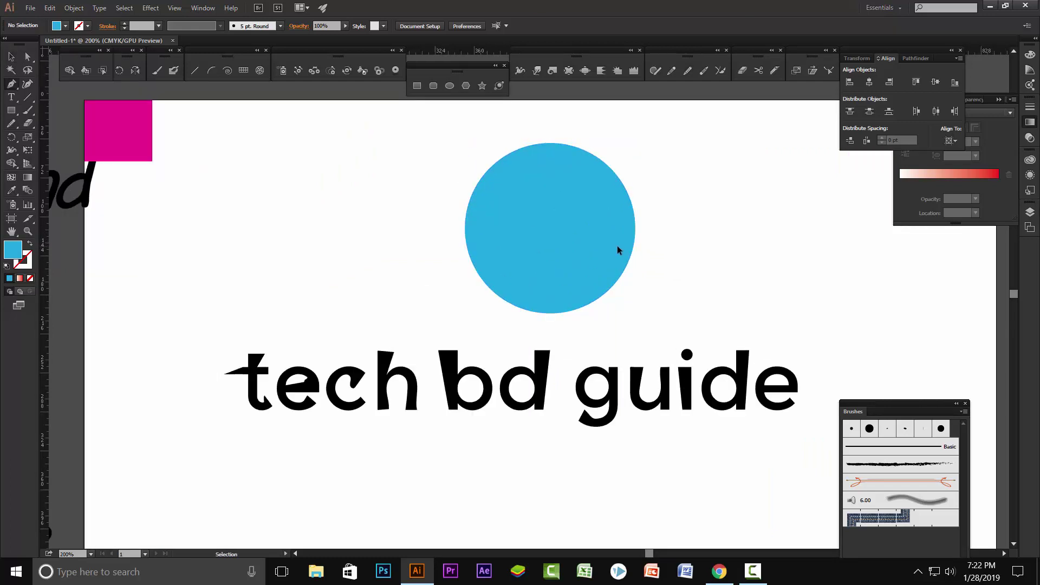
scroll(545, 217, "up", 2)
scroll(545, 218, "up", 2)
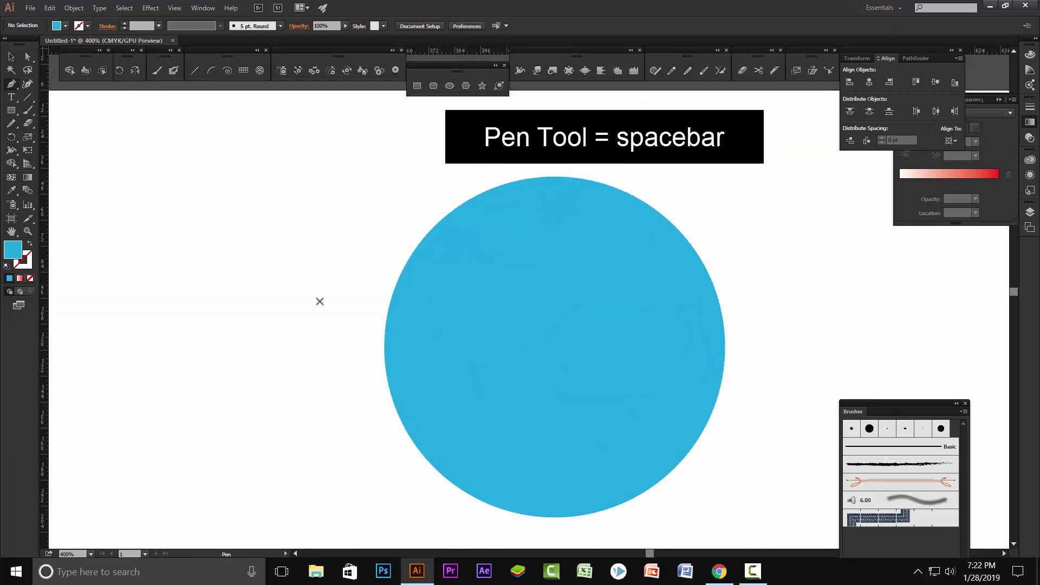
- Start a pen path on the circle's left edge with a curved anchor at its top
left_click(383, 338)
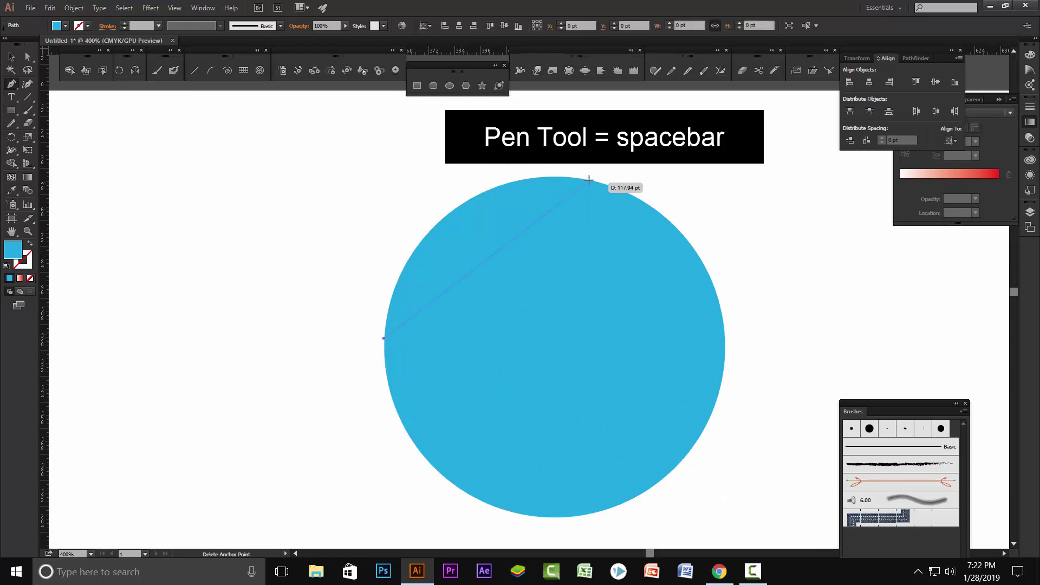
left_click_drag(584, 180, 764, 203)
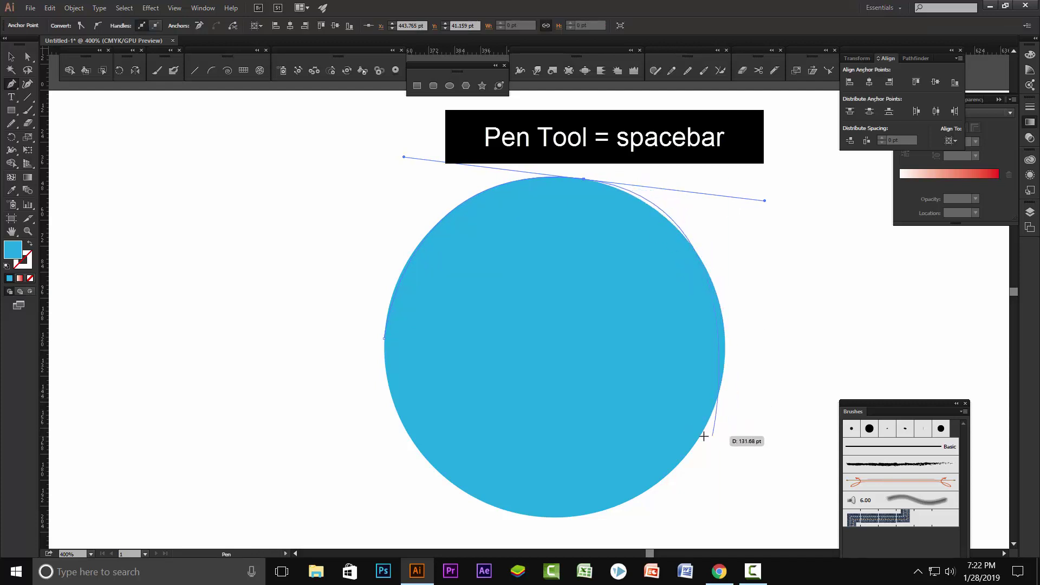
key("alt")
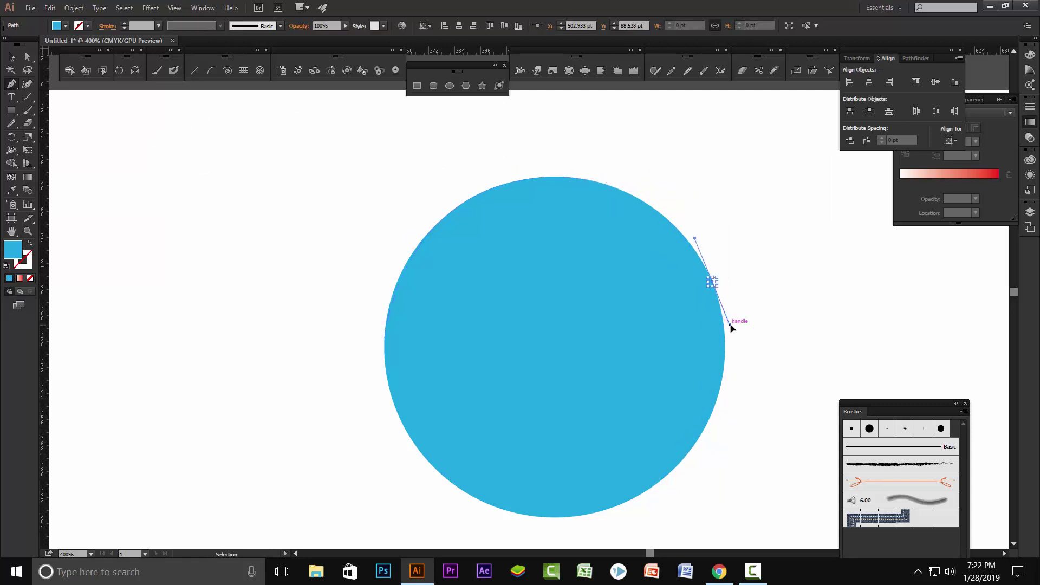
key("ctrl")
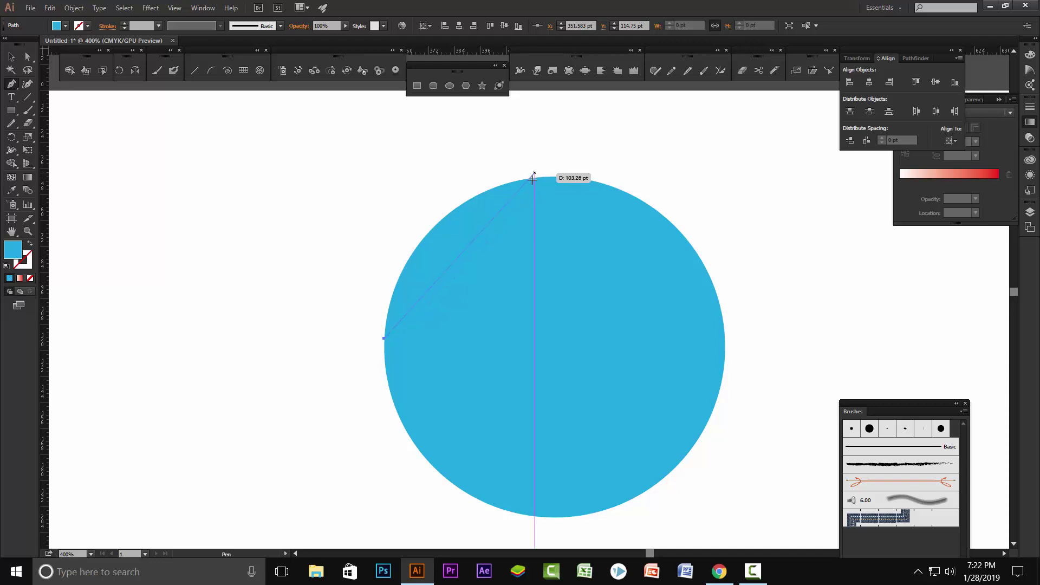
- Trace curved pen anchors around the circle's right, bottom and left, closing the path
key("space")
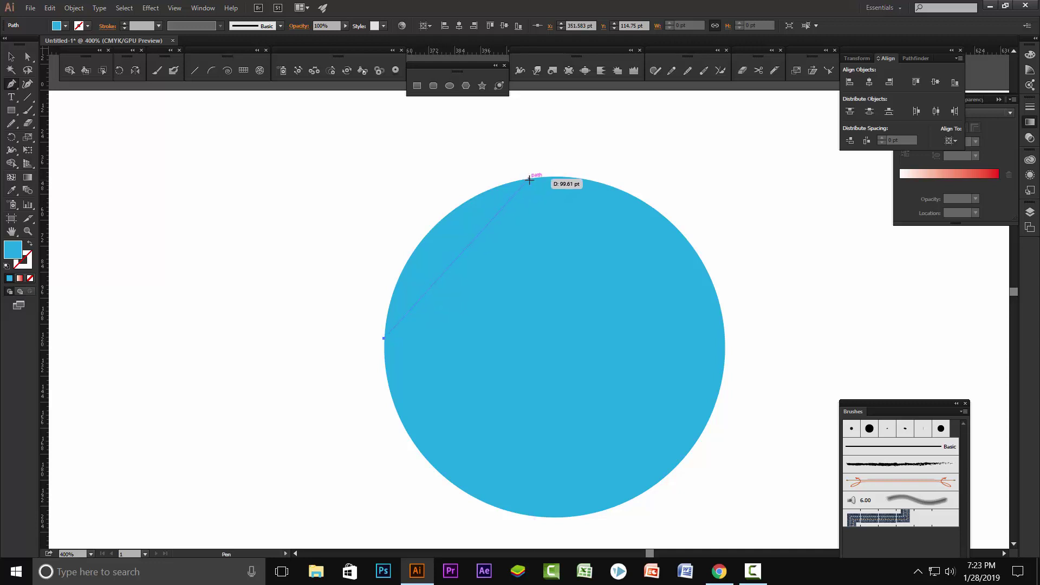
mouse_move(531, 177)
left_mouse_down()
mouse_move(649, 160)
mouse_move(659, 148)
mouse_move(626, 152)
left_mouse_up()
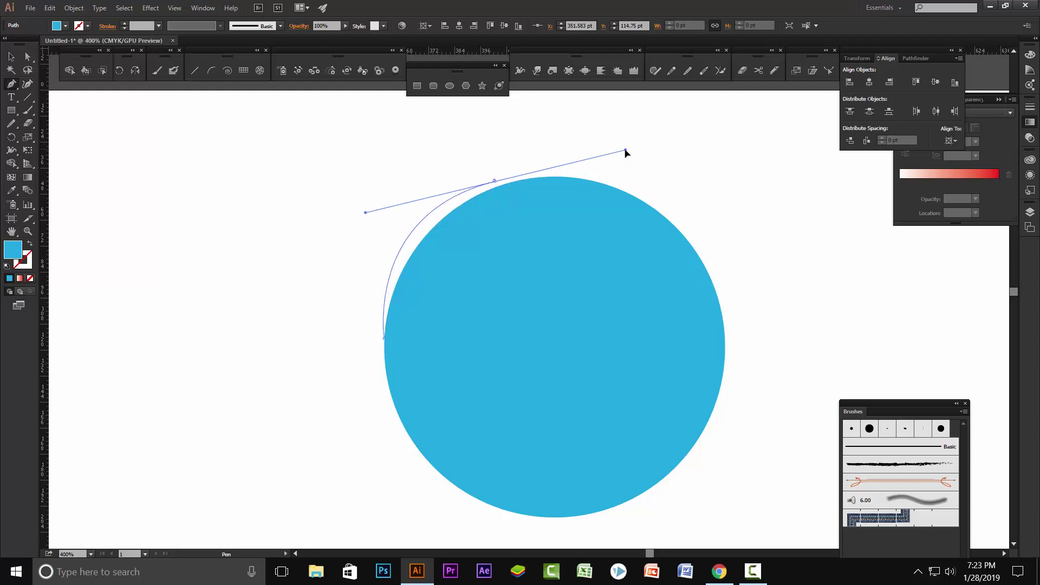
left_click_drag(625, 152, 646, 151)
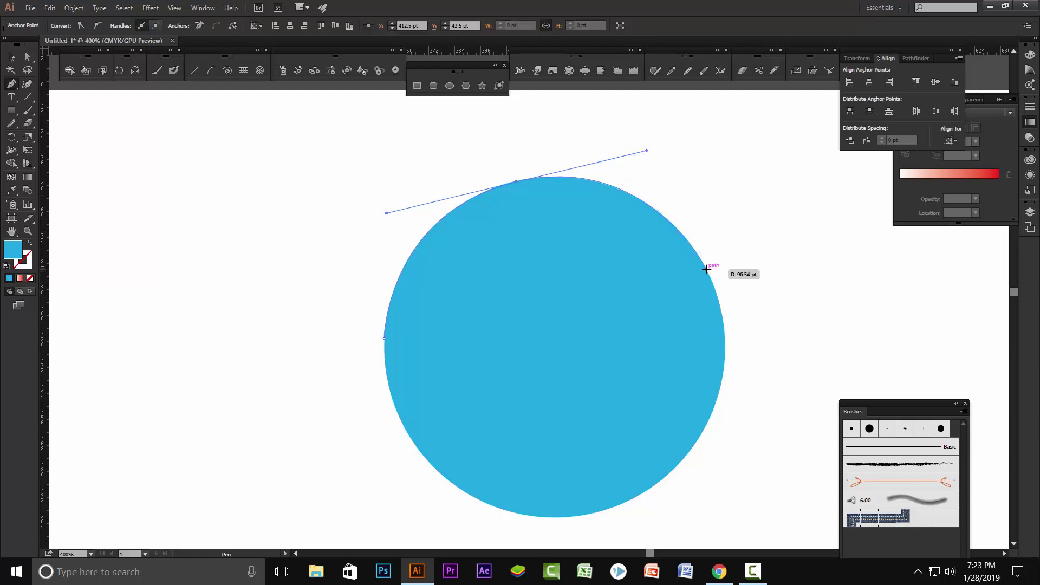
left_click(707, 269)
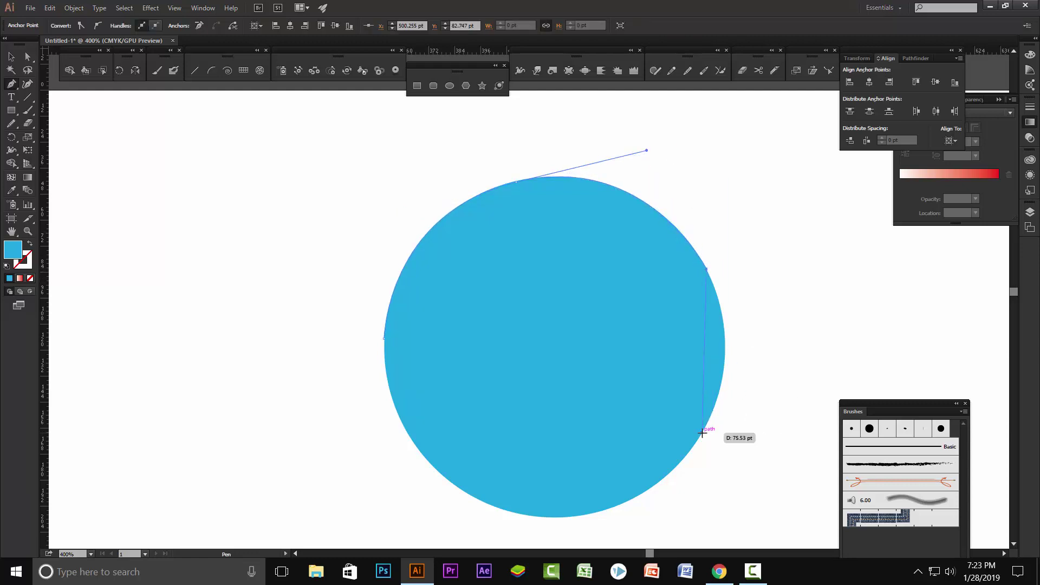
left_click_drag(702, 432, 648, 525)
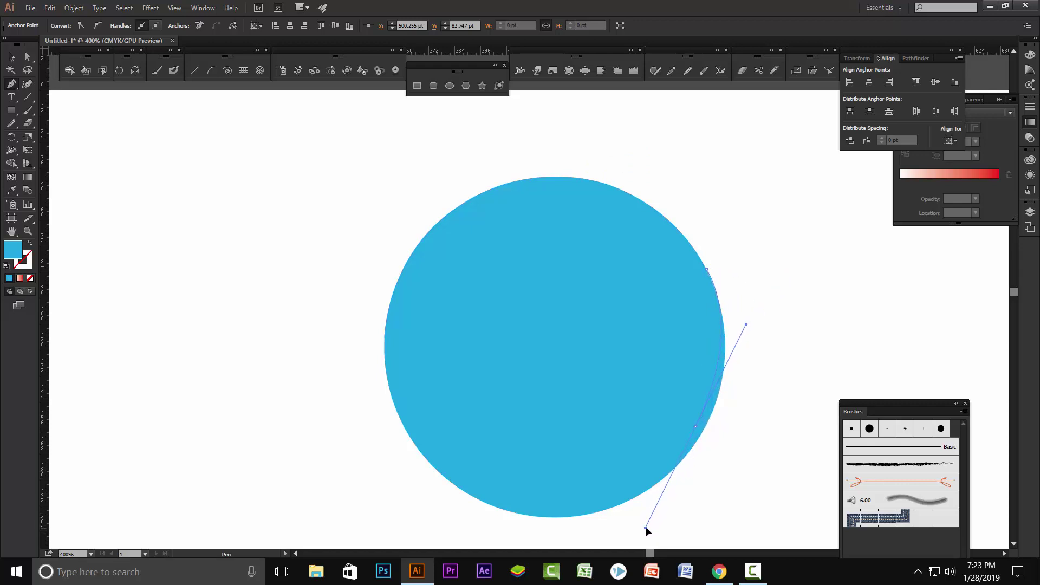
mouse_move(648, 526)
left_mouse_down()
mouse_move(664, 529)
mouse_move(687, 467)
mouse_move(687, 490)
left_mouse_up()
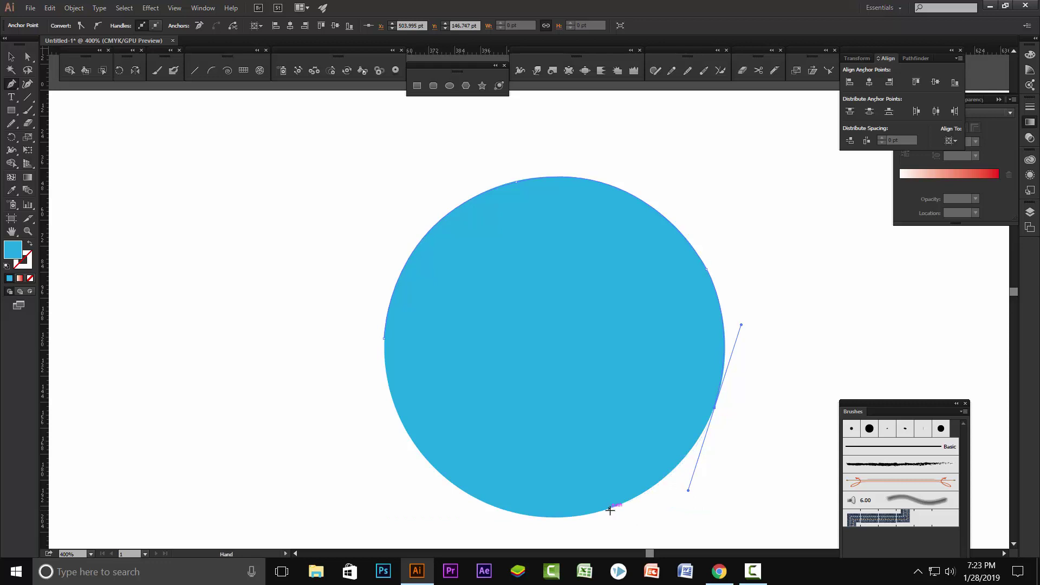
left_click(610, 509)
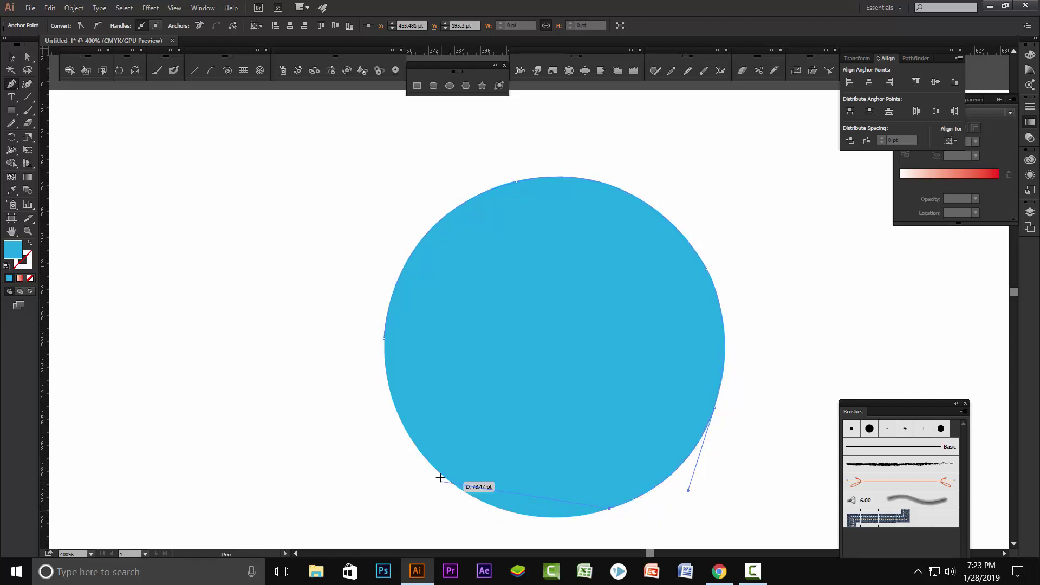
left_click_drag(440, 474, 362, 406)
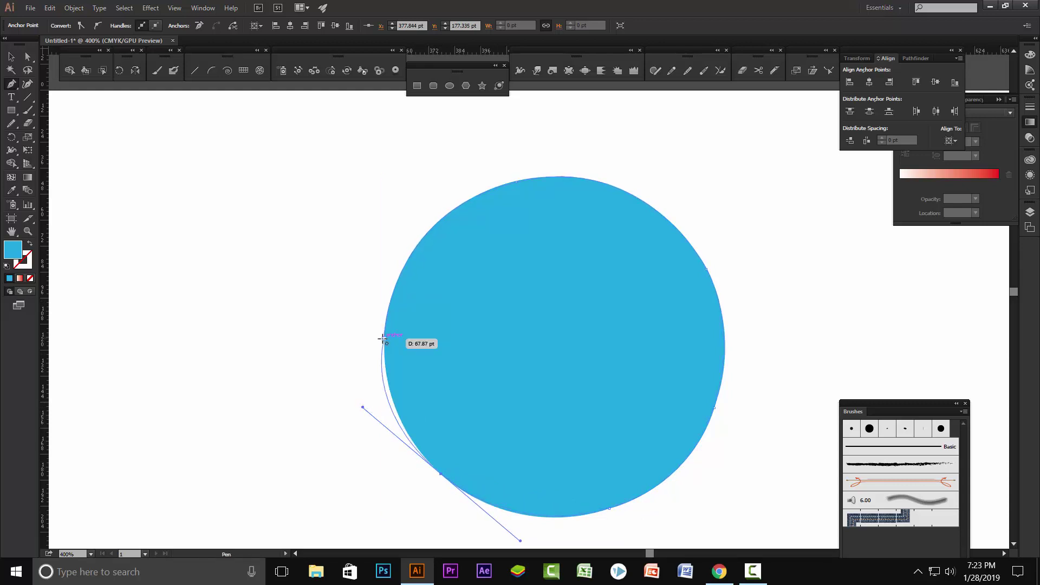
left_click_drag(383, 339, 381, 465)
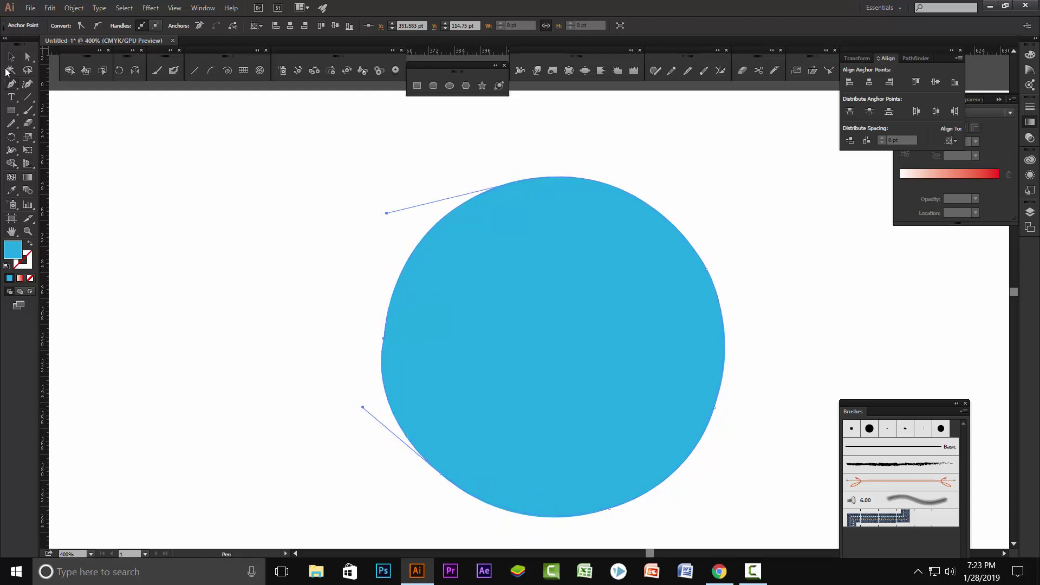
- Set the new path's fill to None and adjust its anchor handles to hug the circle
left_click(13, 57)
left_click(31, 278)
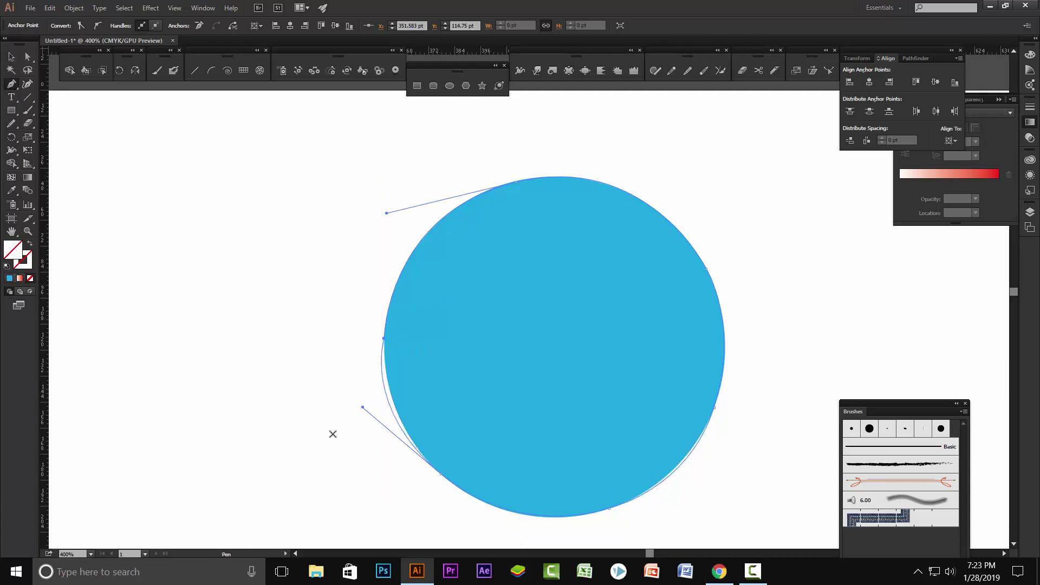
key("alt")
left_click_drag(362, 408, 374, 406)
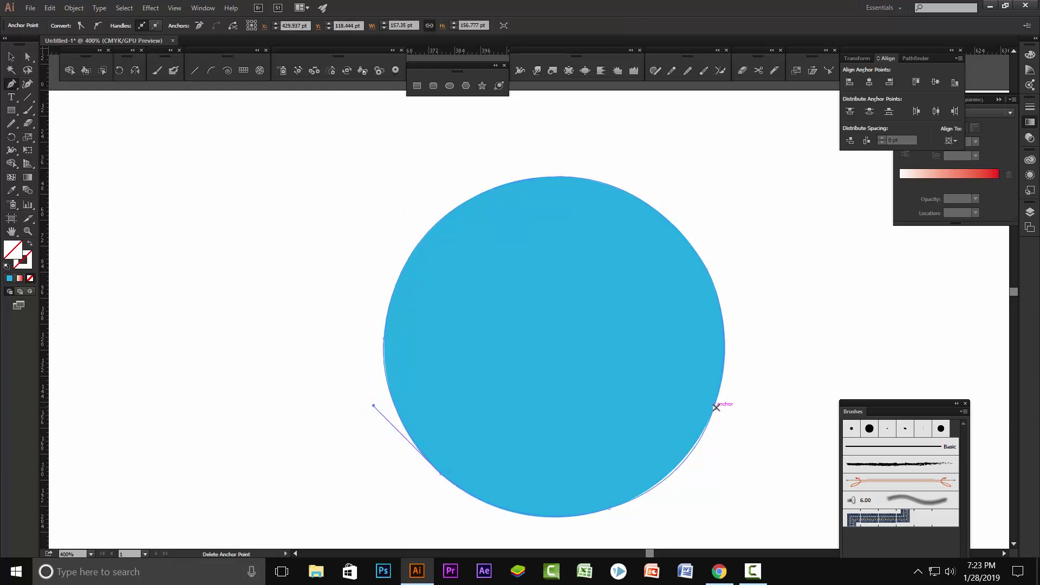
key("a")
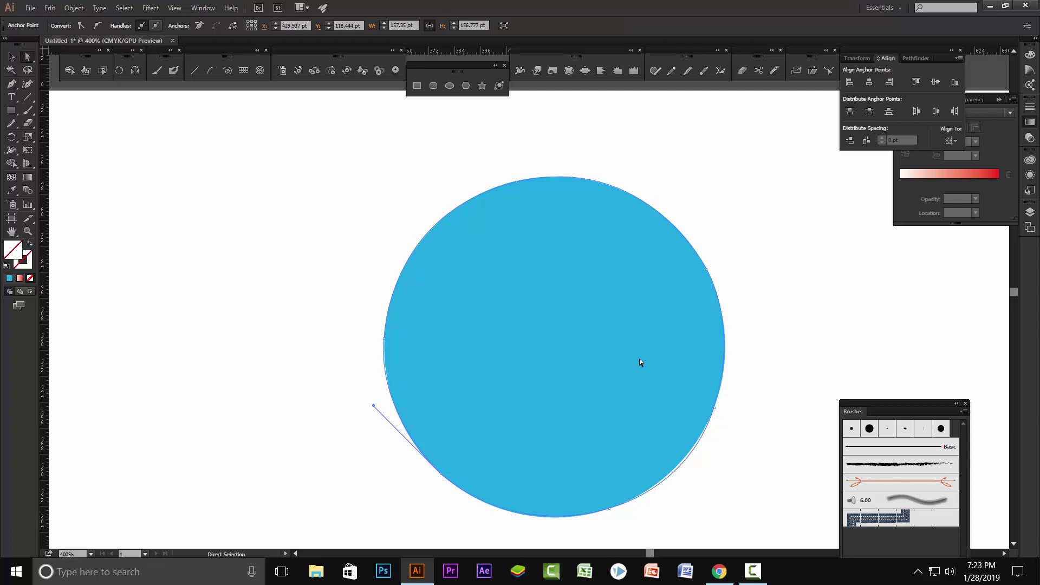
left_click(714, 407)
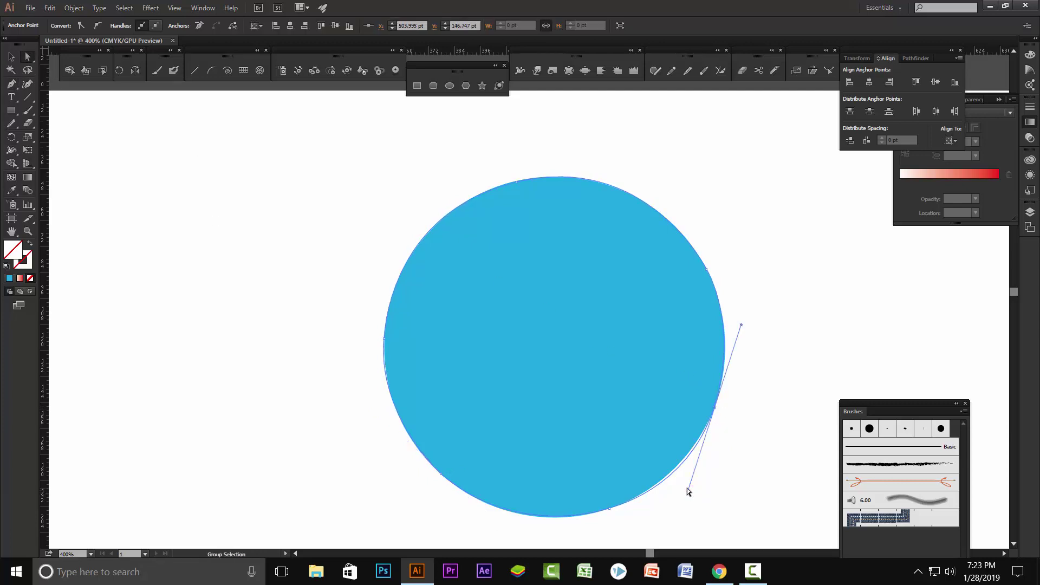
left_click_drag(688, 490, 685, 487)
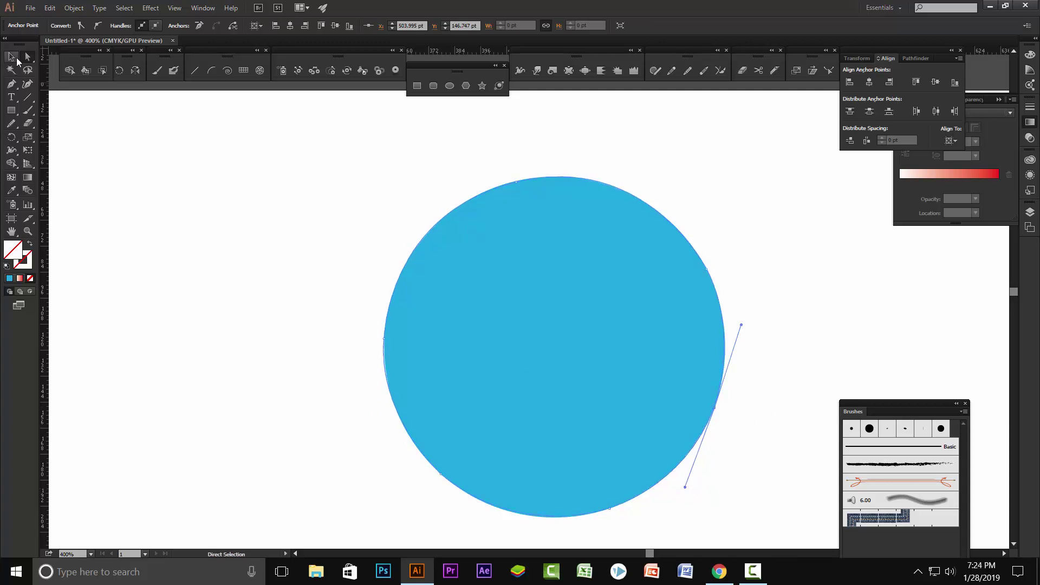
left_click(13, 57)
left_click(220, 186)
- Try the Width and Shape Builder tools on the blue circle's regions
scroll(609, 293, "down", 3)
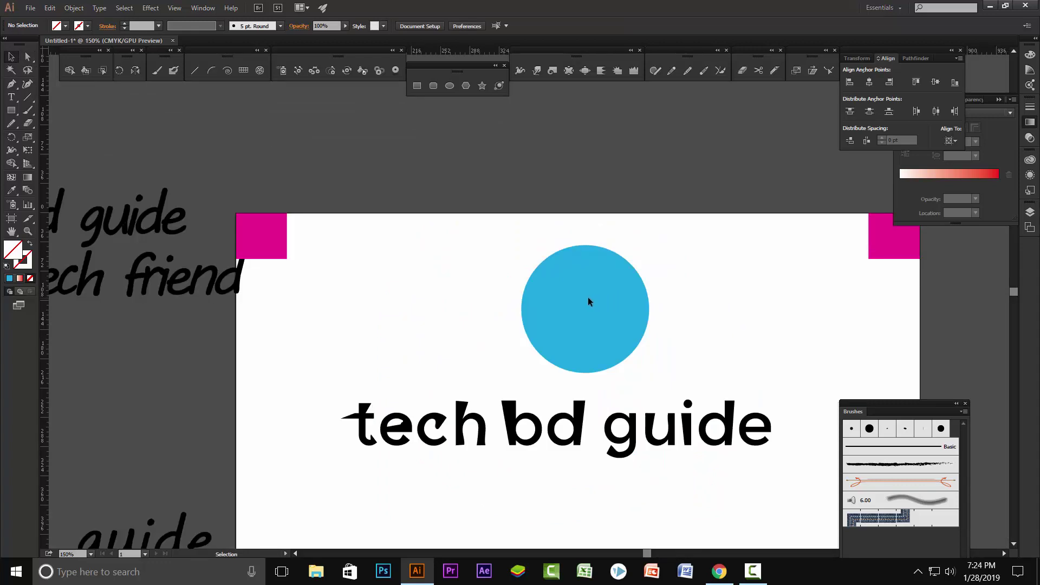
scroll(506, 279, "down", 3)
scroll(519, 289, "up", 2)
scroll(519, 287, "up", 1)
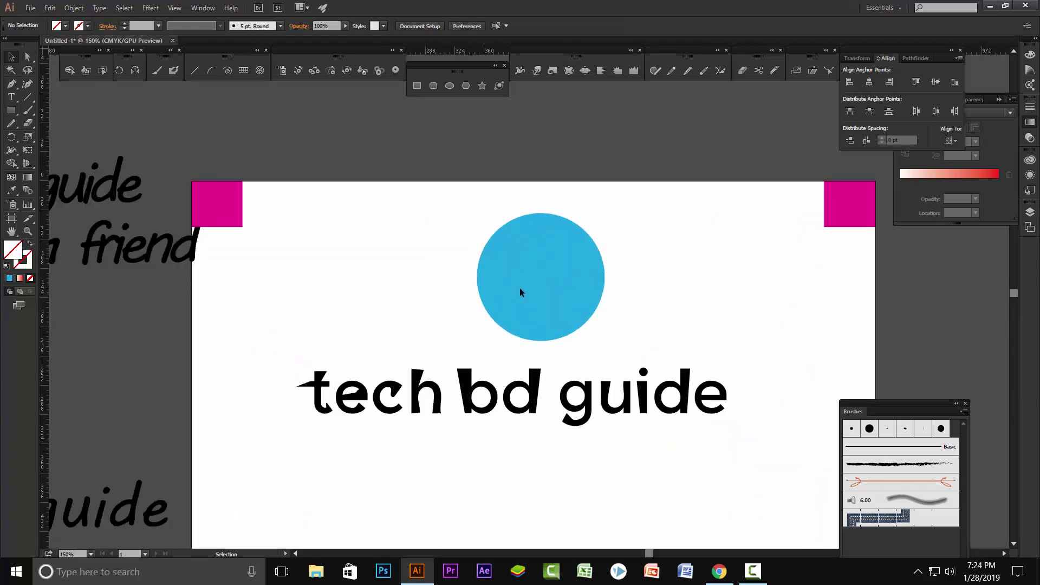
key("shift+w")
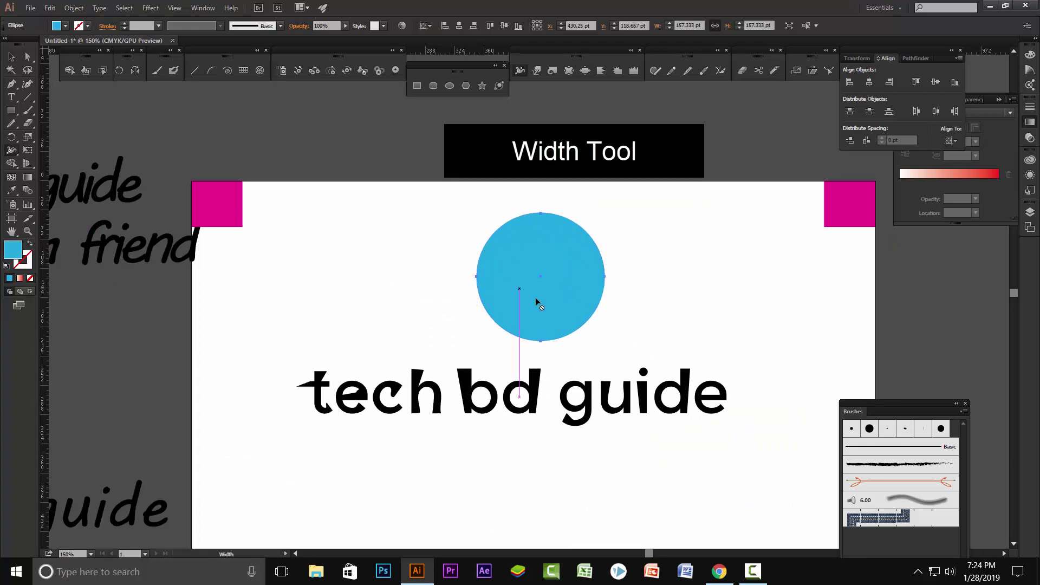
left_click(753, 577)
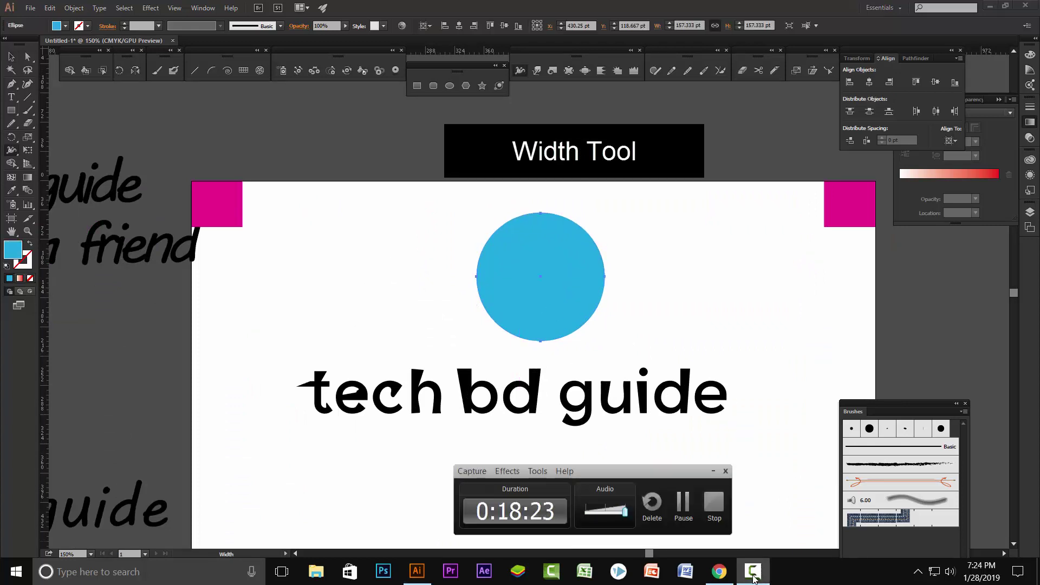
left_click(754, 577)
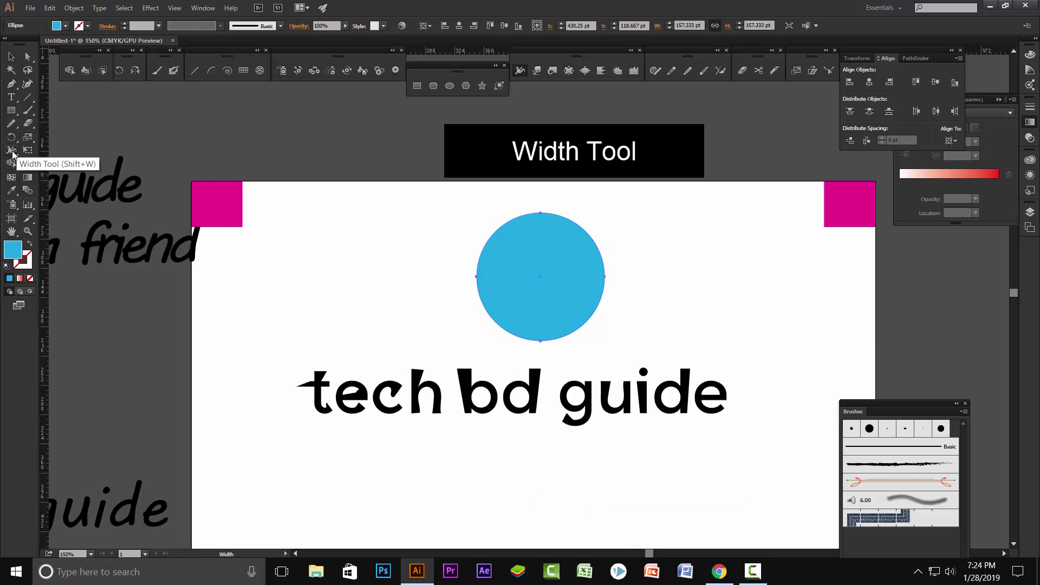
left_click(12, 152)
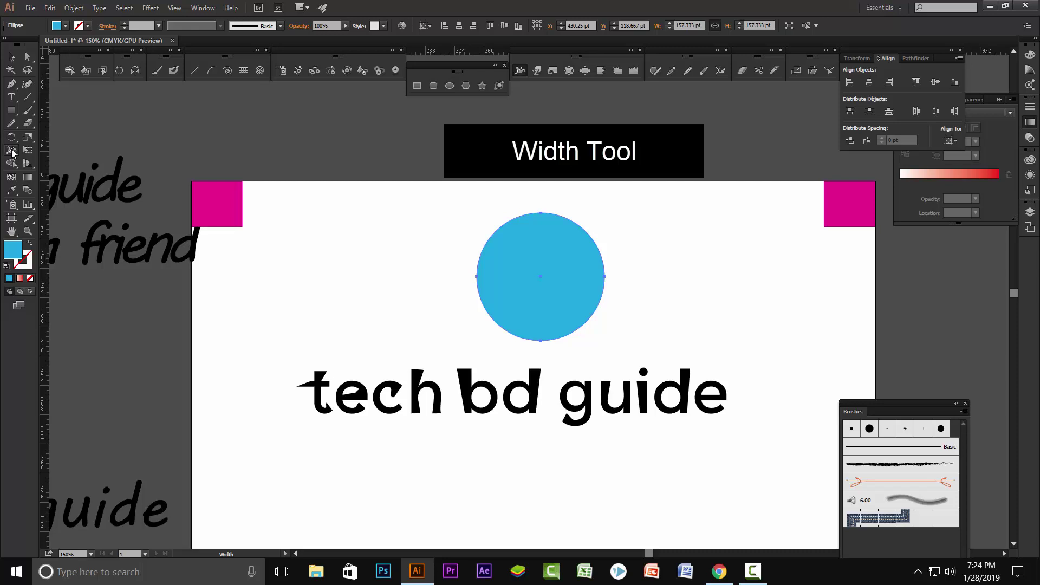
left_click(13, 57)
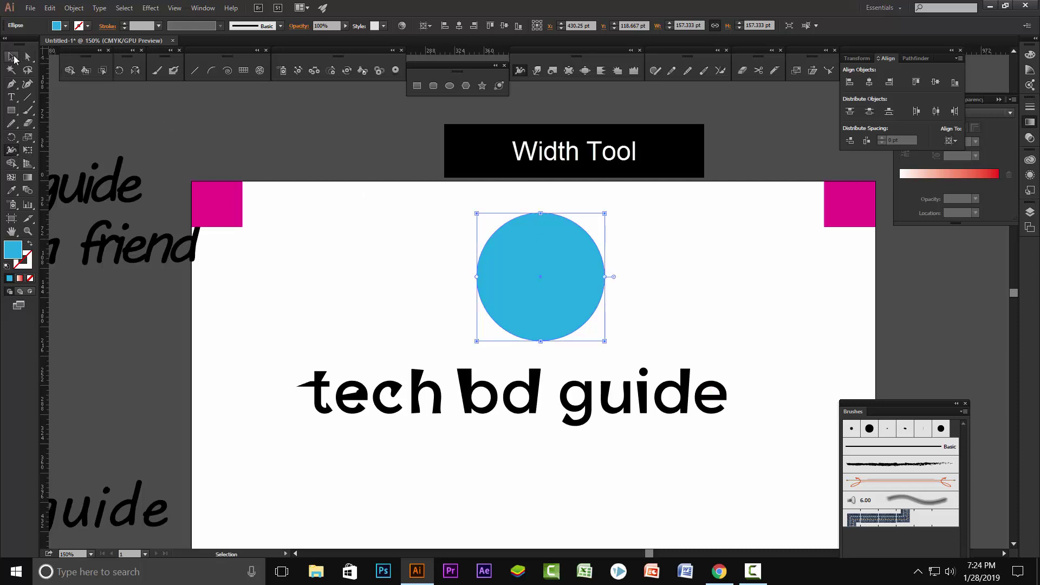
left_click(12, 163)
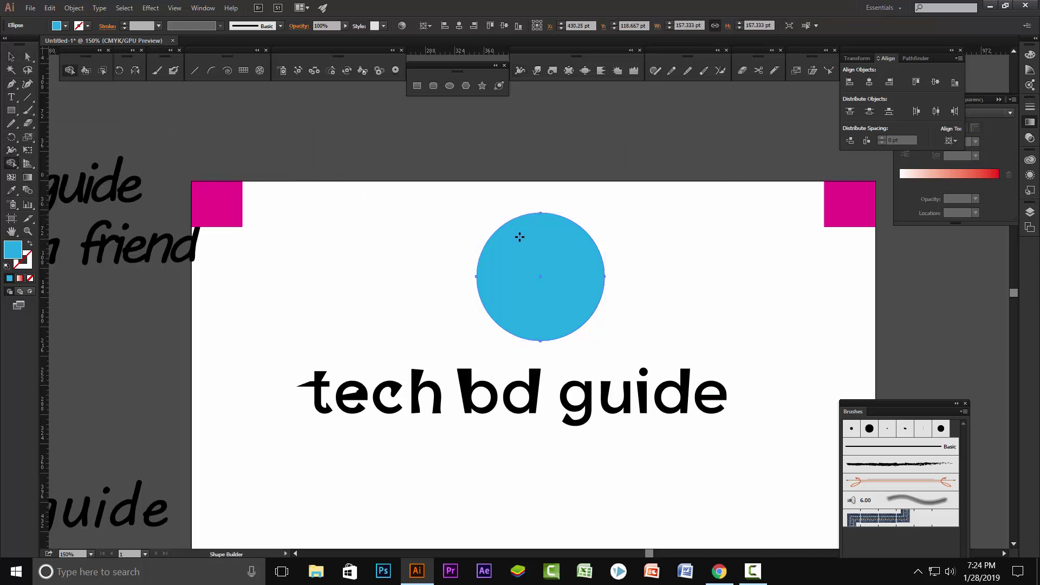
left_click(538, 241)
left_click(475, 278)
left_click(541, 307)
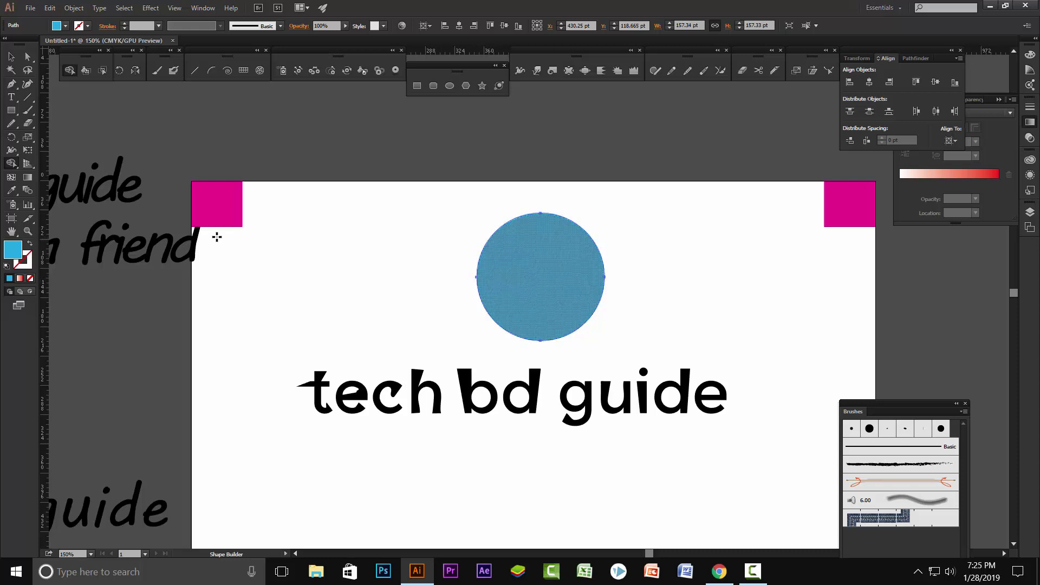
- Select the 157.34 pt blue circle above the wordmark
left_click(11, 57)
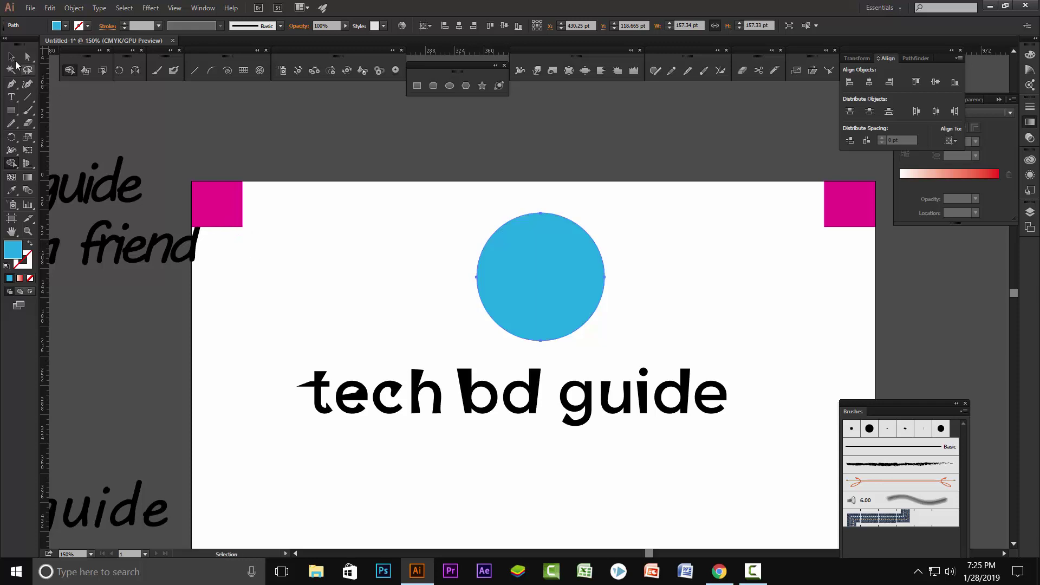
left_click(489, 288)
left_click(201, 212)
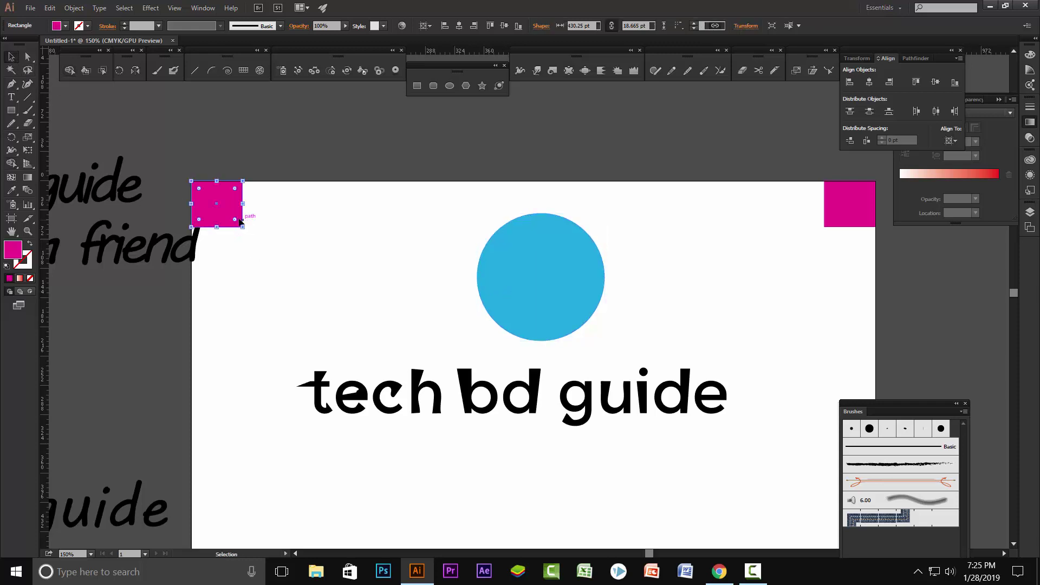
left_click(11, 163)
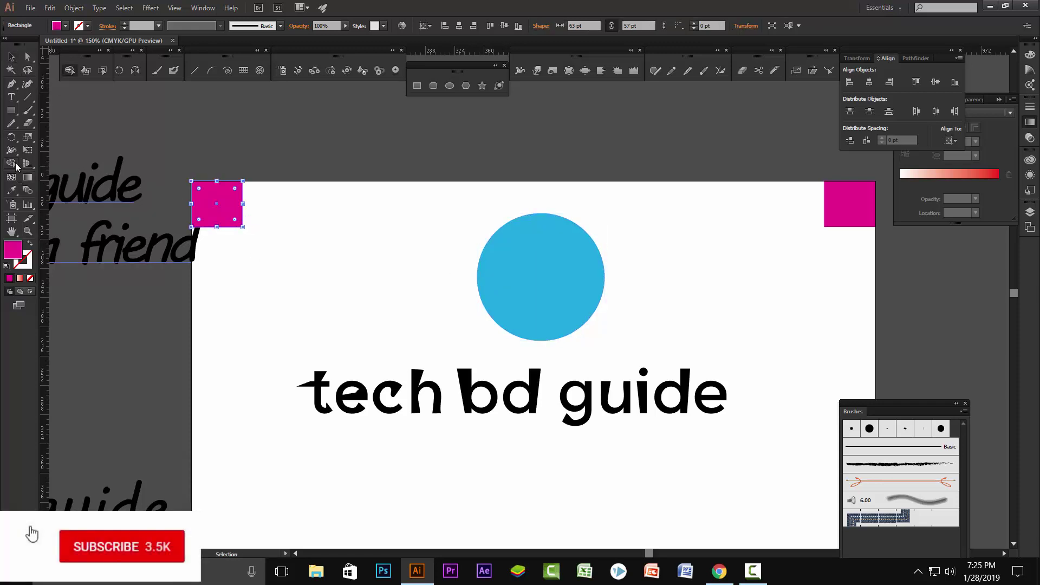
left_click(238, 223)
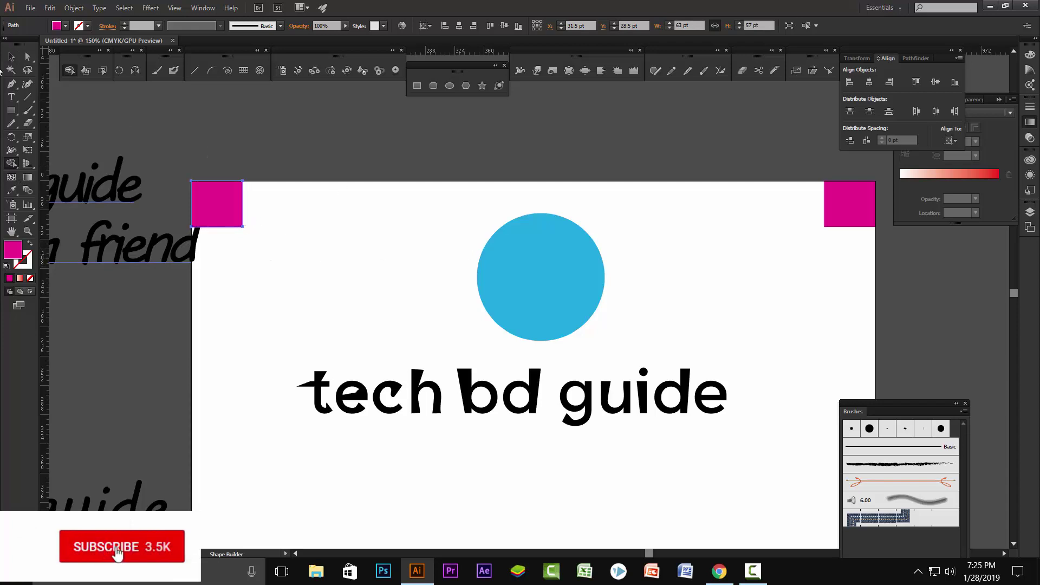
left_click(11, 56)
left_click(548, 243)
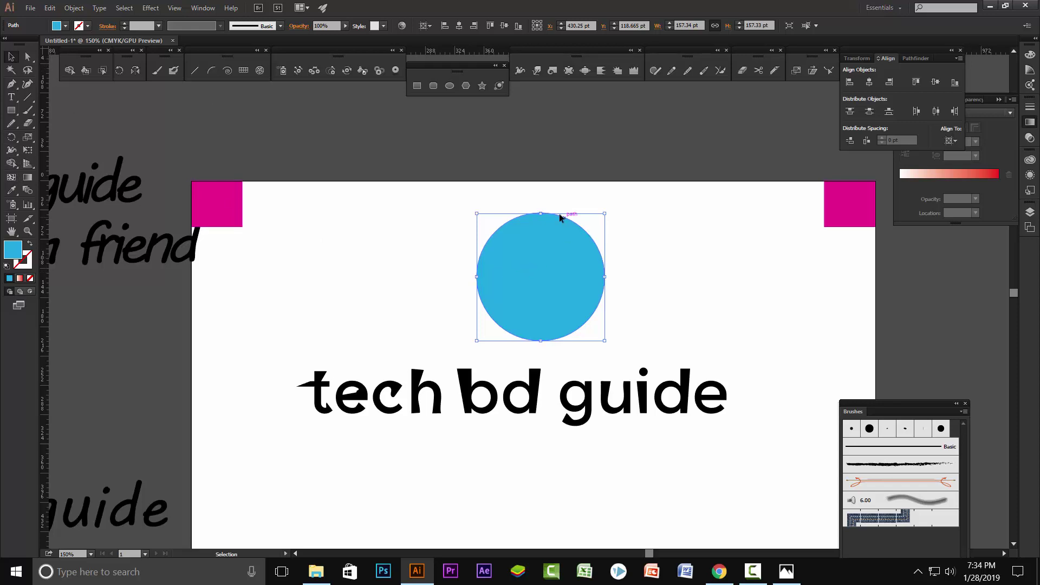
- Remove the circle's blue fill and give it an 8 pt red stroke
left_click(65, 28)
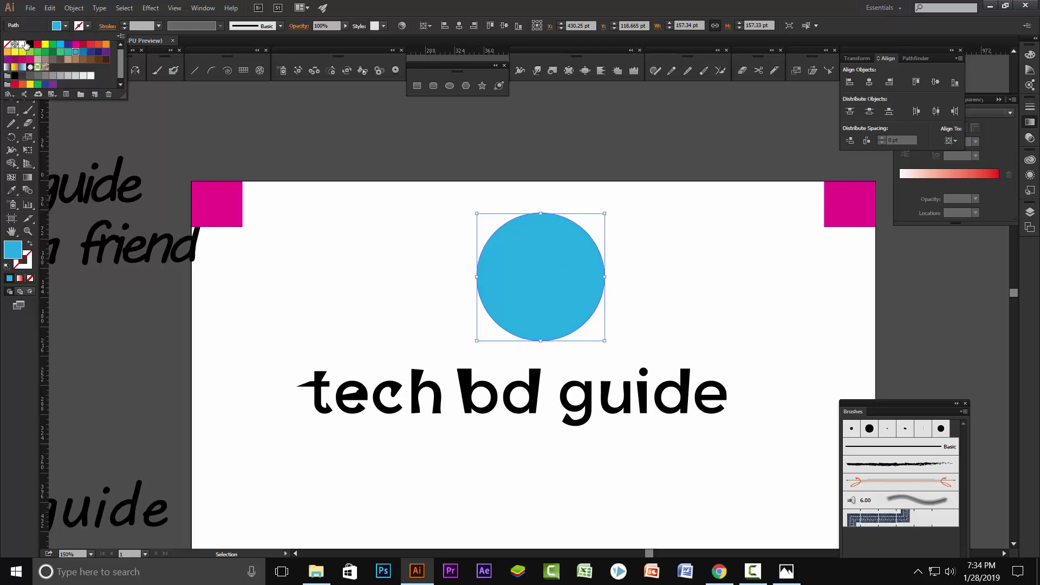
left_click(7, 44)
left_click(87, 27)
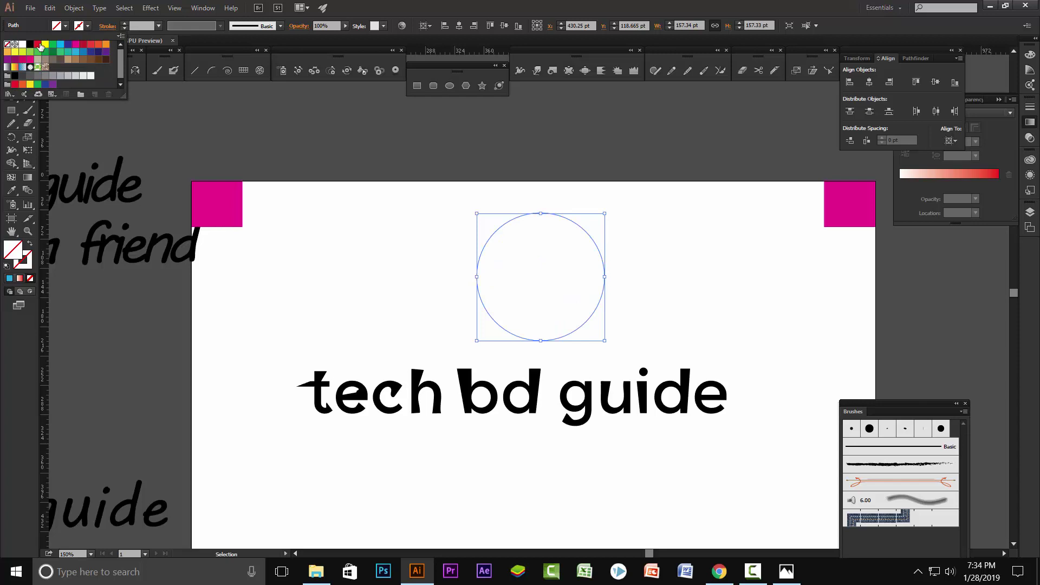
left_click(37, 43)
left_click(124, 23)
left_click(124, 23)
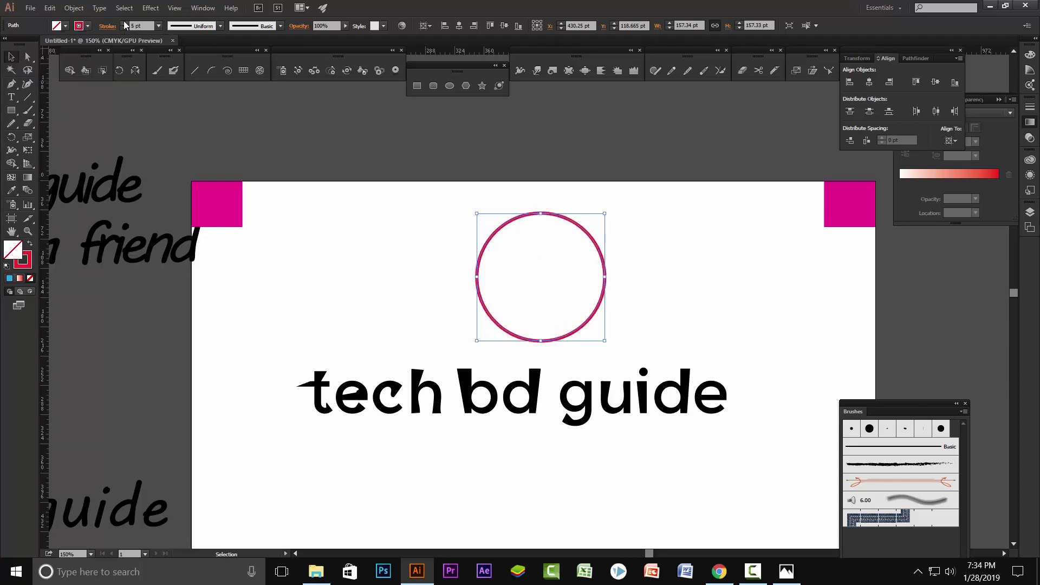
left_click(124, 24)
left_click(124, 24)
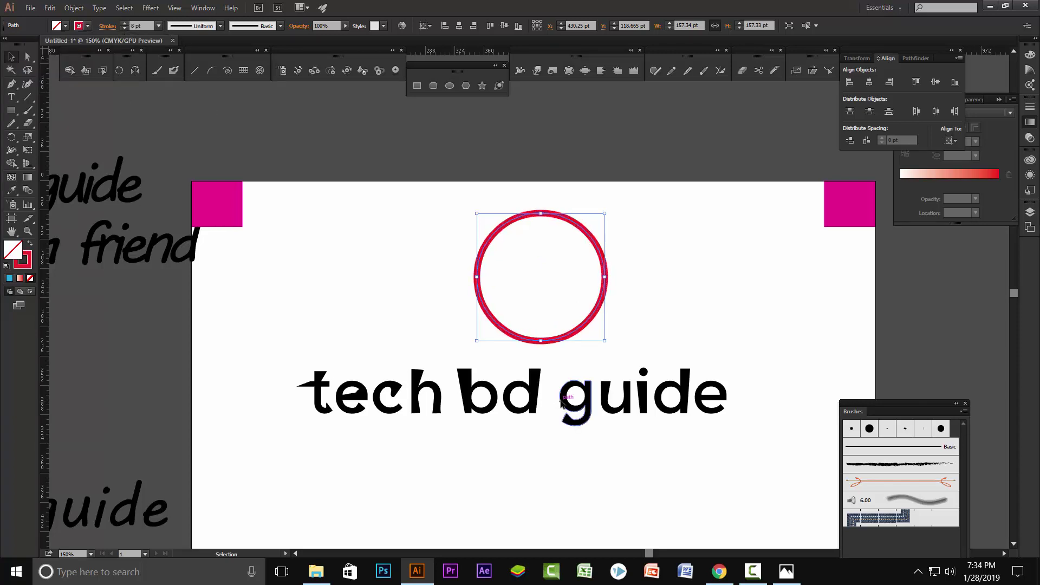
left_click(11, 163)
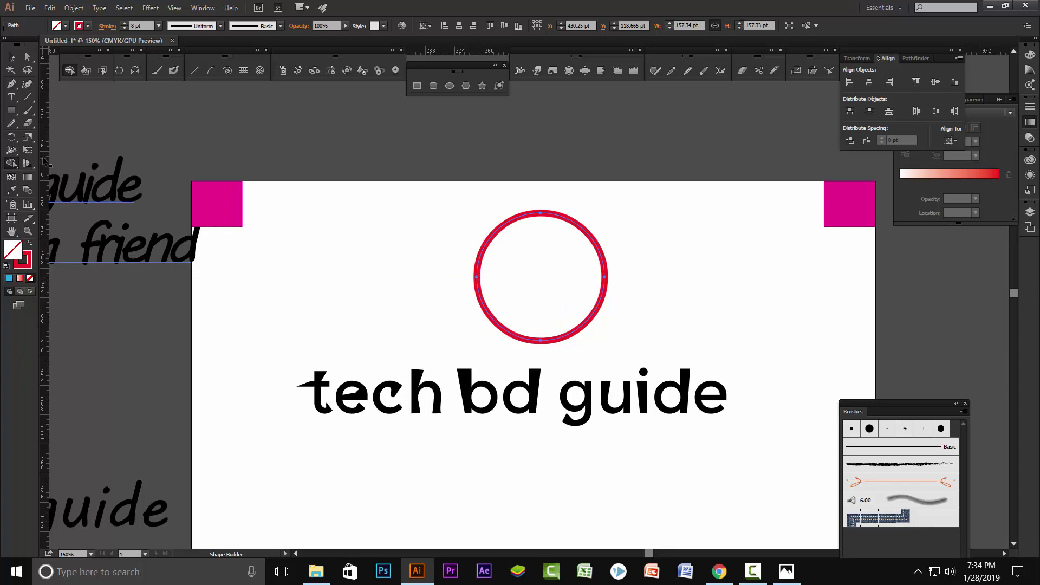
- Widen the ring's stroke to about 22.4 pt on its left side with the Width tool
key("shift+w")
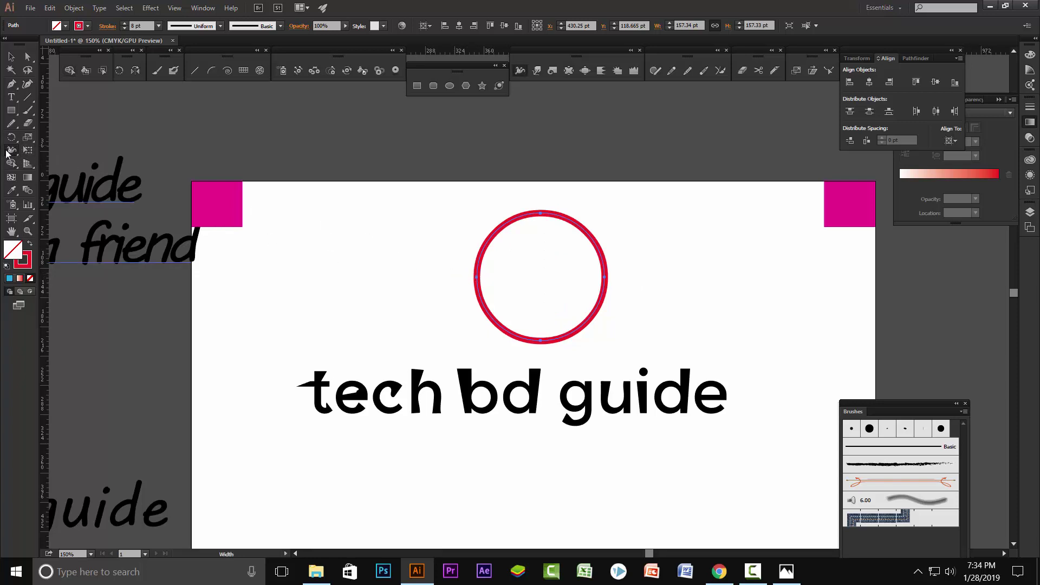
left_click(11, 150)
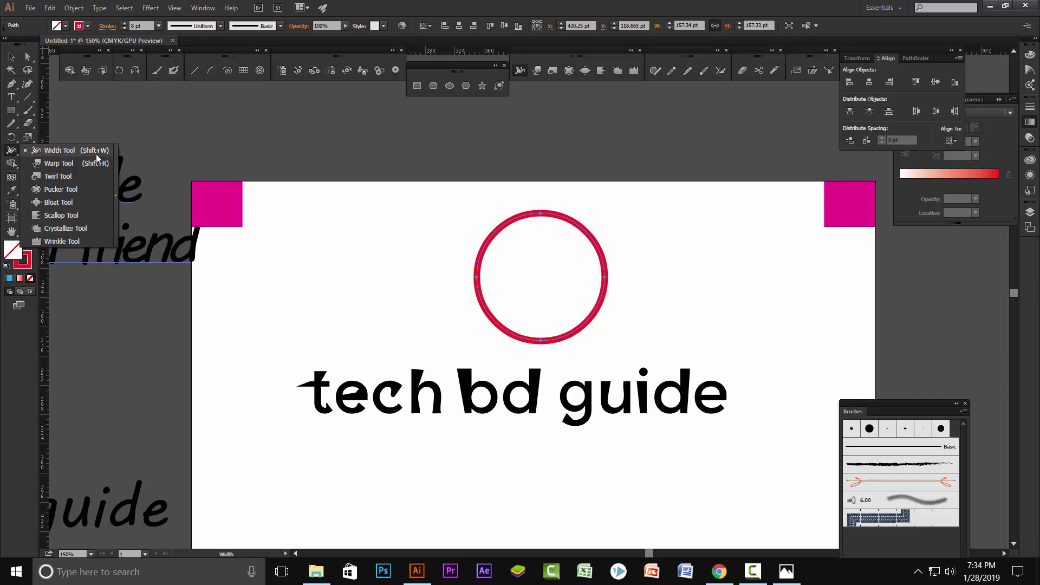
left_click(475, 278)
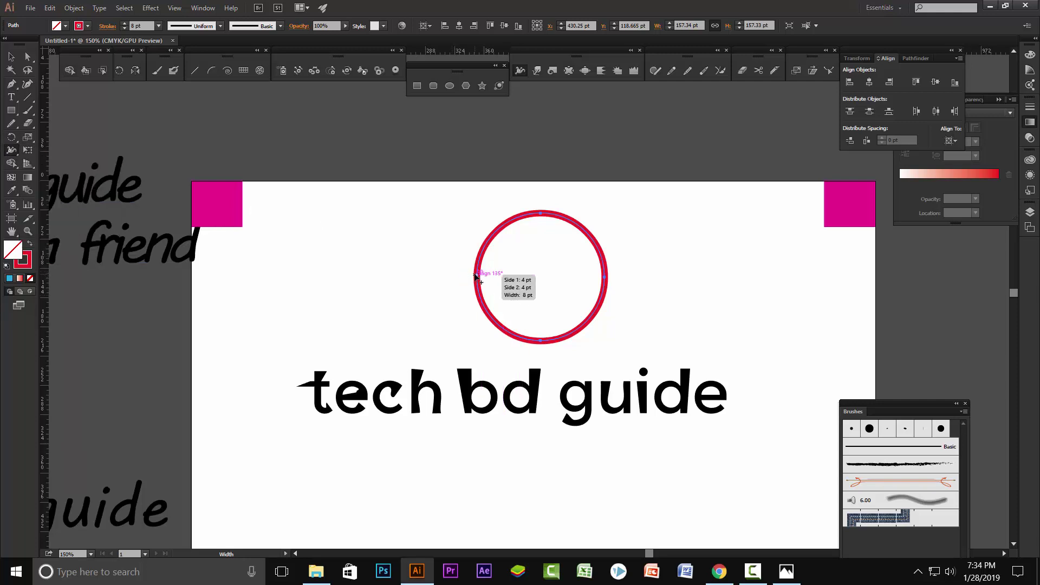
mouse_move(472, 278)
left_mouse_down()
mouse_move(469, 263)
mouse_move(487, 307)
mouse_move(466, 289)
left_mouse_up()
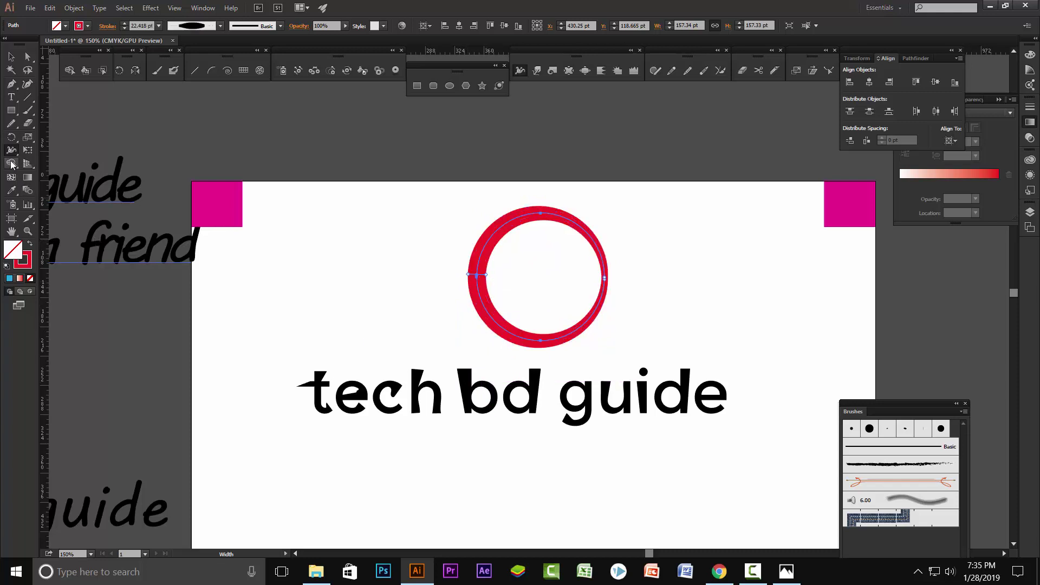
left_click(11, 163)
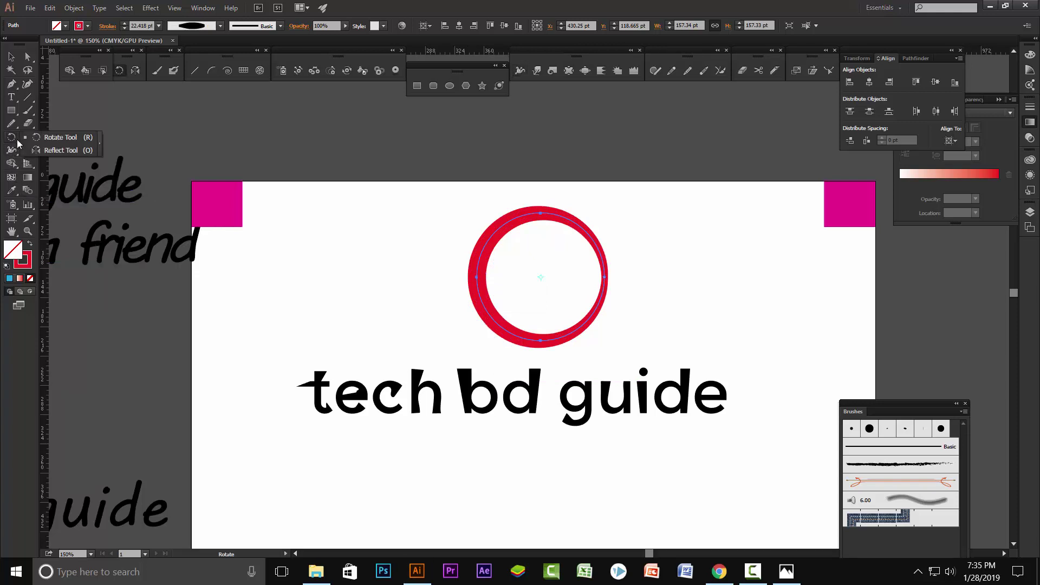
- Reflect a copy of the ring Vertical 90° about its right edge point
left_click_drag(18, 140, 56, 150)
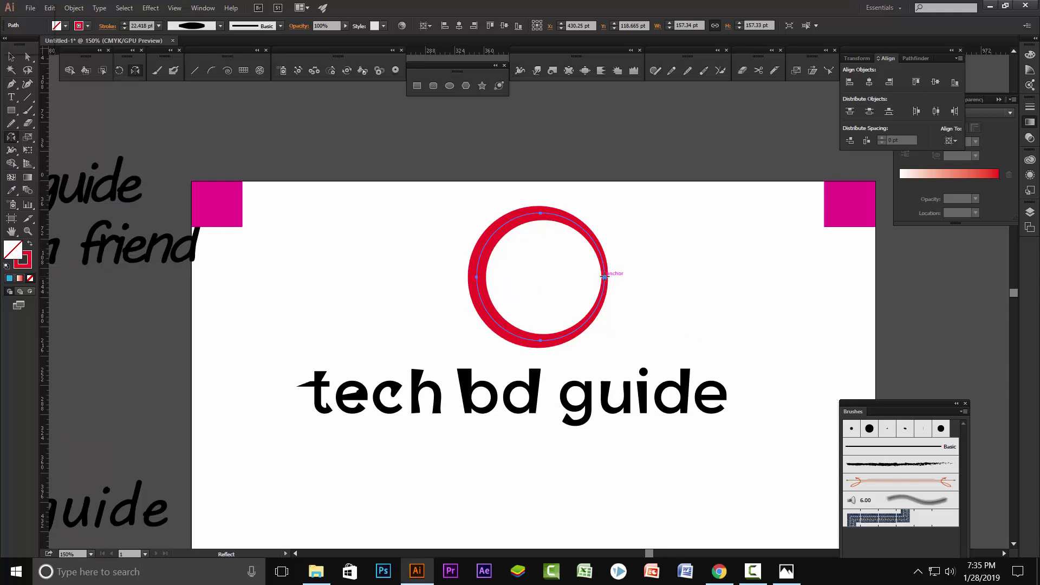
left_click(604, 277, "alt")
left_click(351, 506)
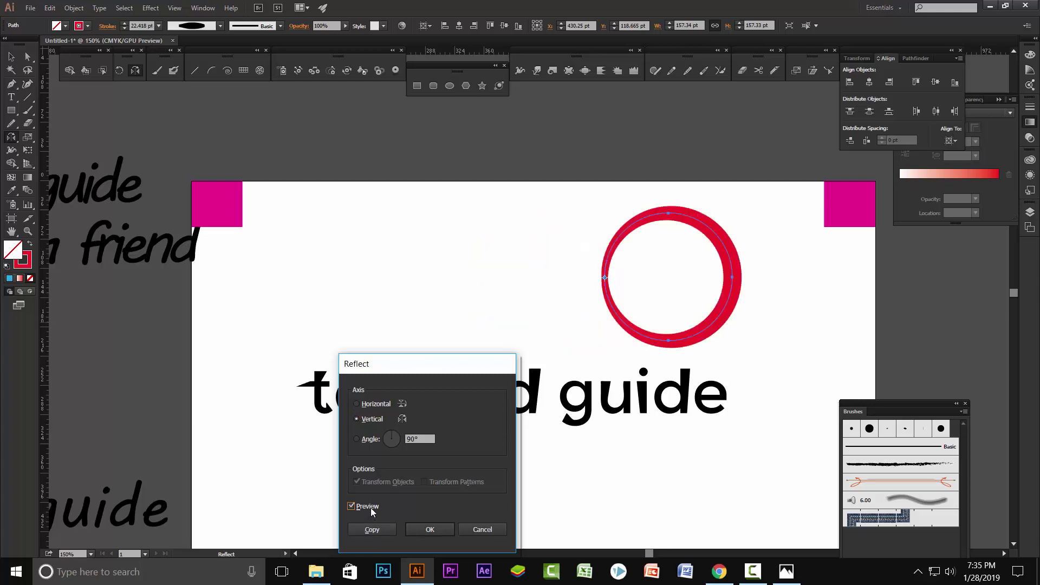
left_click(371, 530)
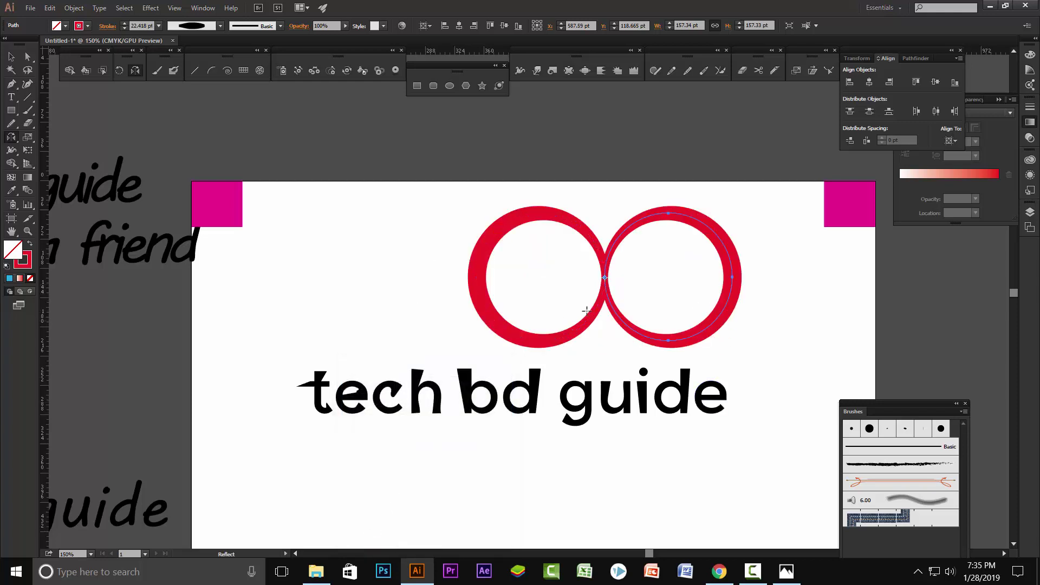
- Deselect everything and look over the interlocking double-ring result
scroll(586, 310, "down", 2)
left_click(12, 56)
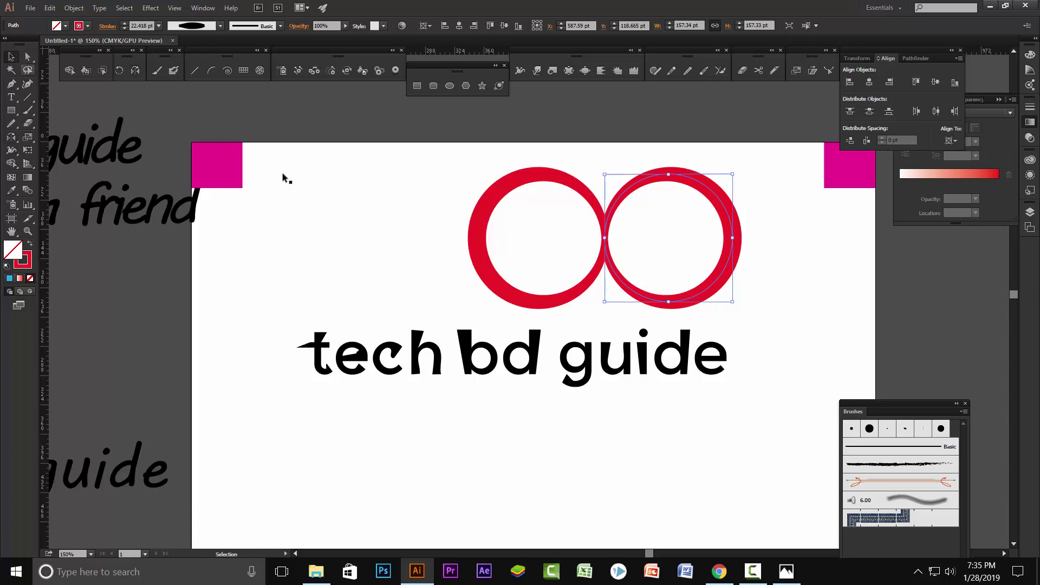
left_click(789, 271)
scroll(674, 255, "down", 3)
scroll(697, 265, "up", 2)
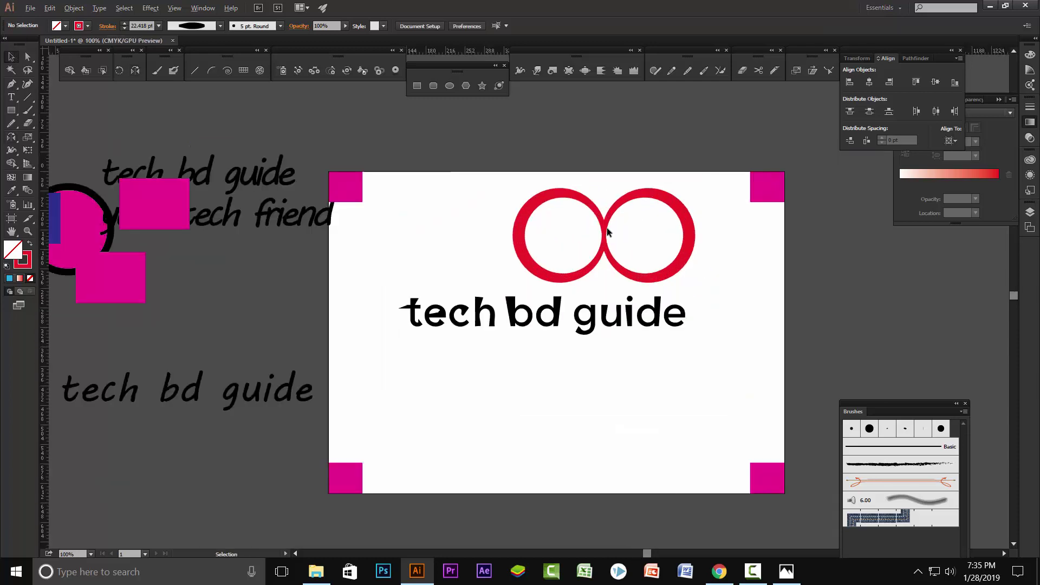
scroll(606, 227, "up", 1)
scroll(607, 228, "up", 1)
scroll(620, 239, "up", 1)
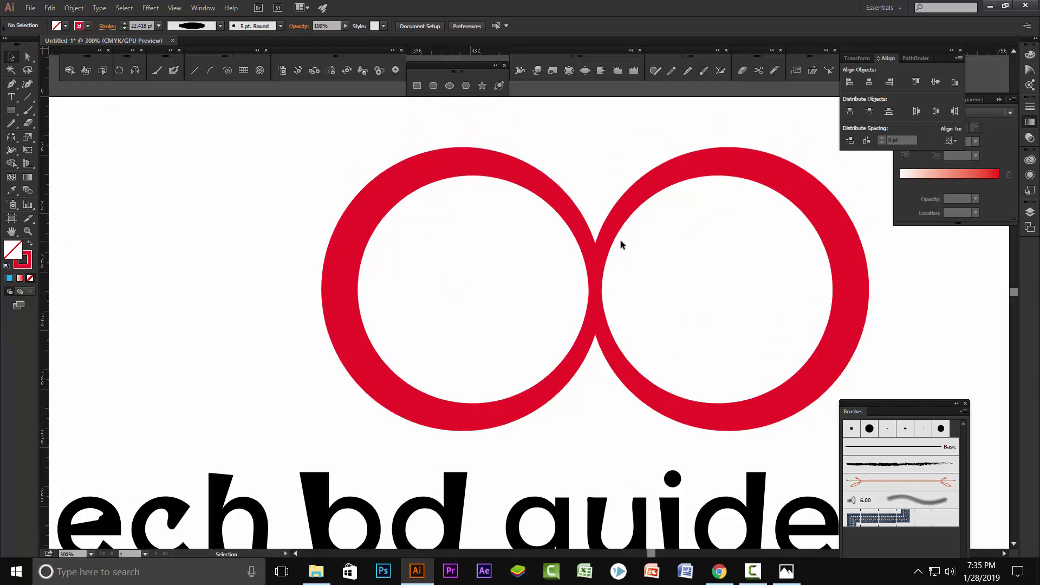
scroll(620, 242, "down", 1)
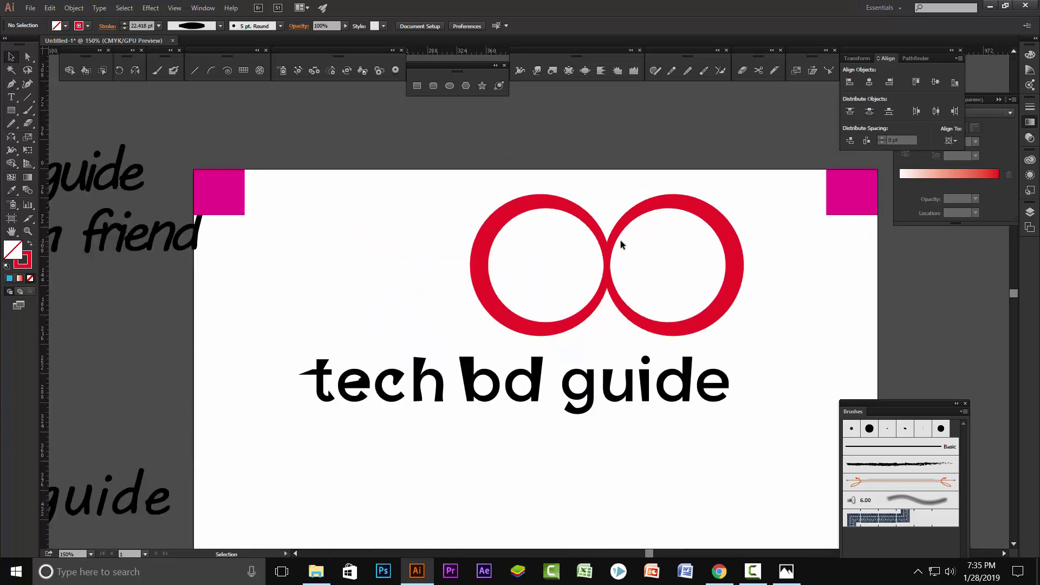
scroll(697, 249, "down", 1)
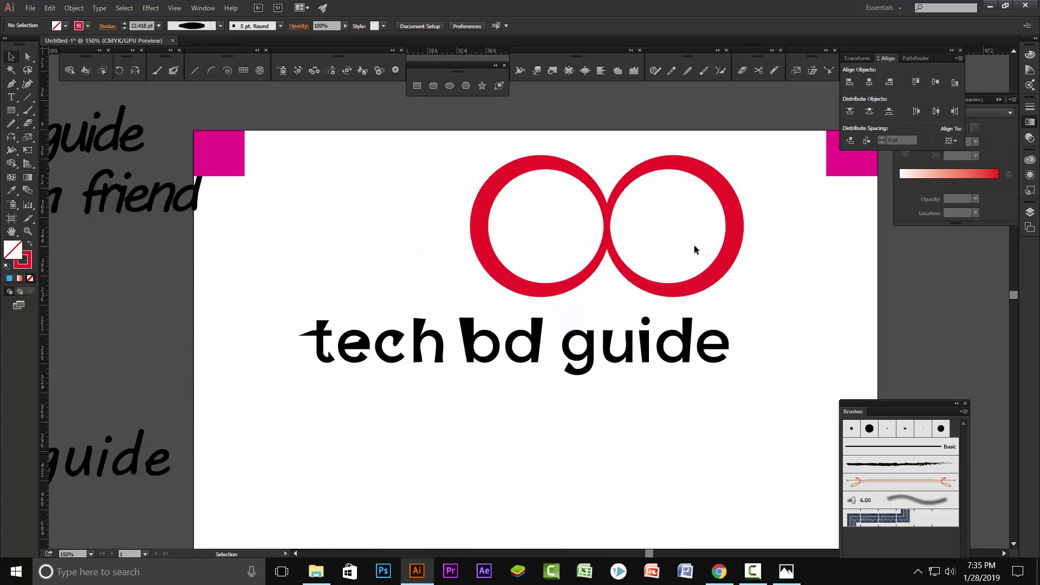
- Select both rings and vary stroke width at their join and around the right ring
left_click(518, 166)
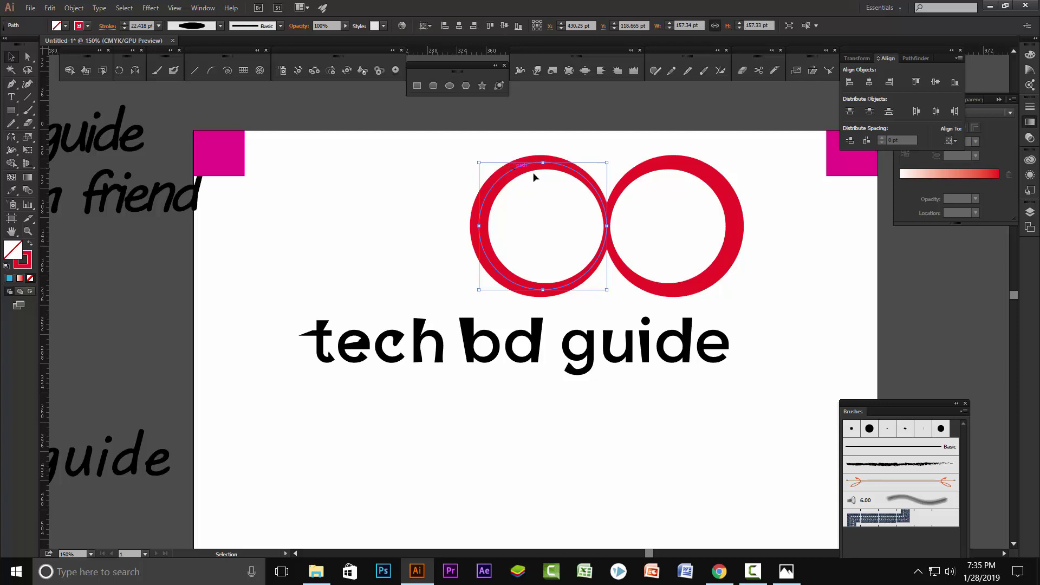
left_click(639, 174, "shift")
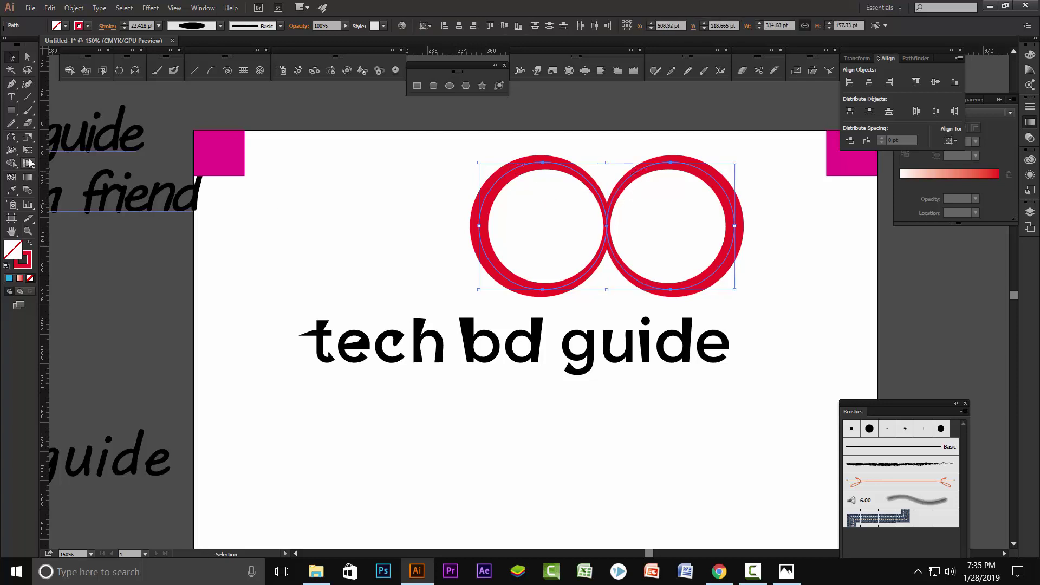
left_click(10, 150)
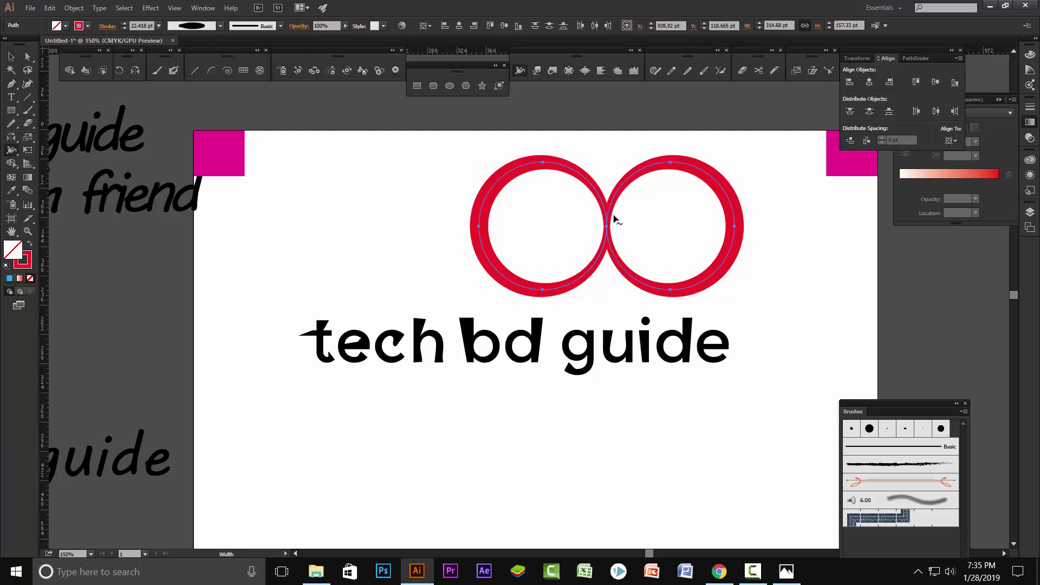
mouse_move(607, 228)
left_mouse_down()
mouse_move(622, 232)
mouse_move(609, 231)
left_mouse_up()
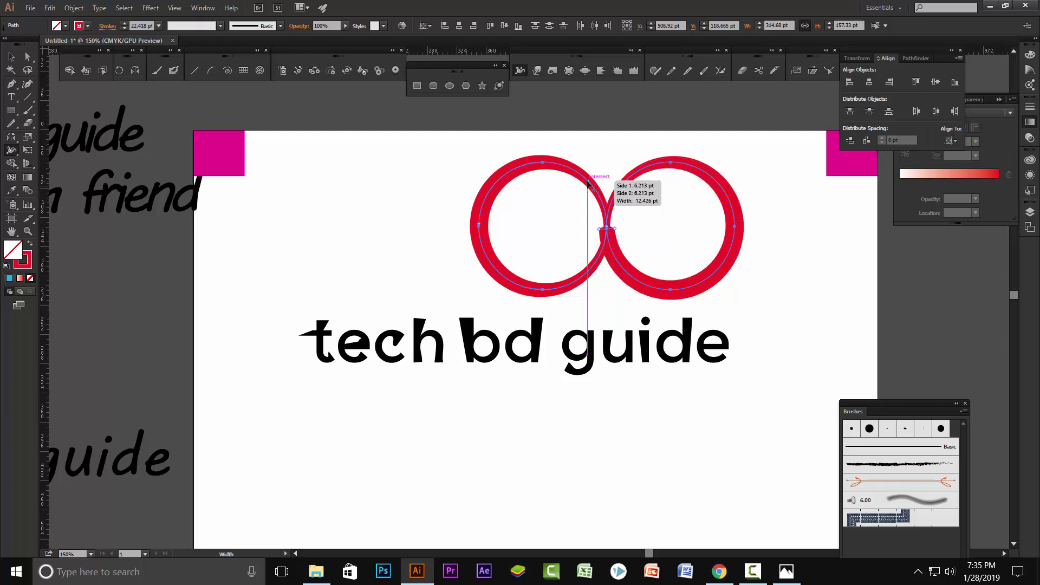
left_click_drag(589, 184, 584, 186)
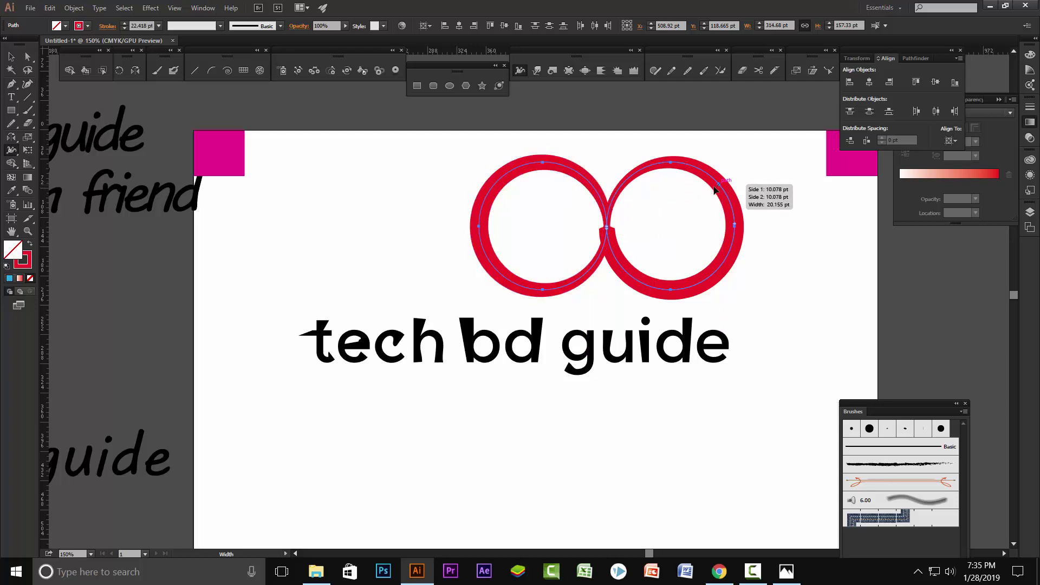
left_click_drag(715, 189, 717, 187)
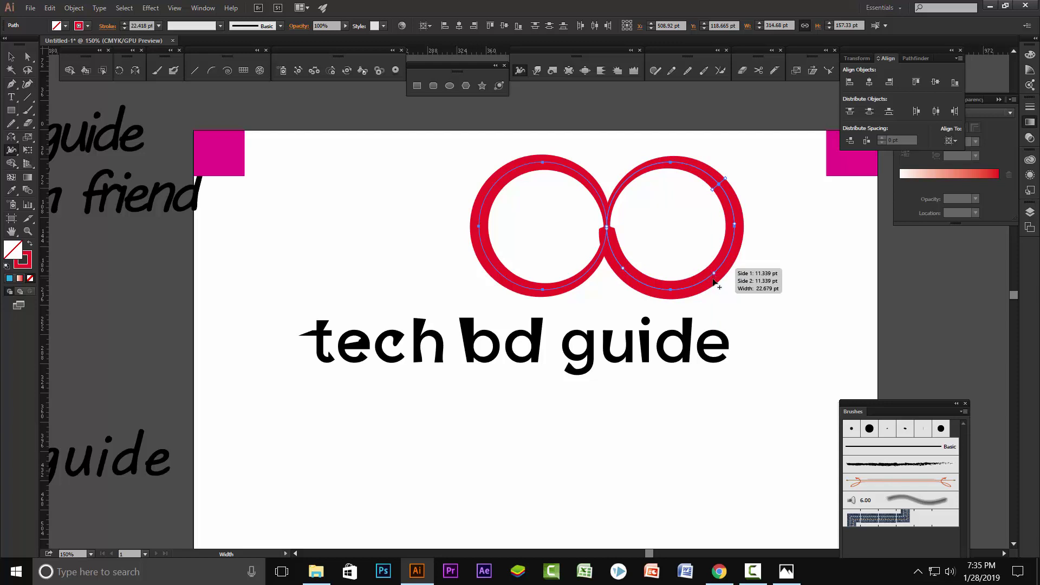
left_click_drag(710, 273, 709, 272)
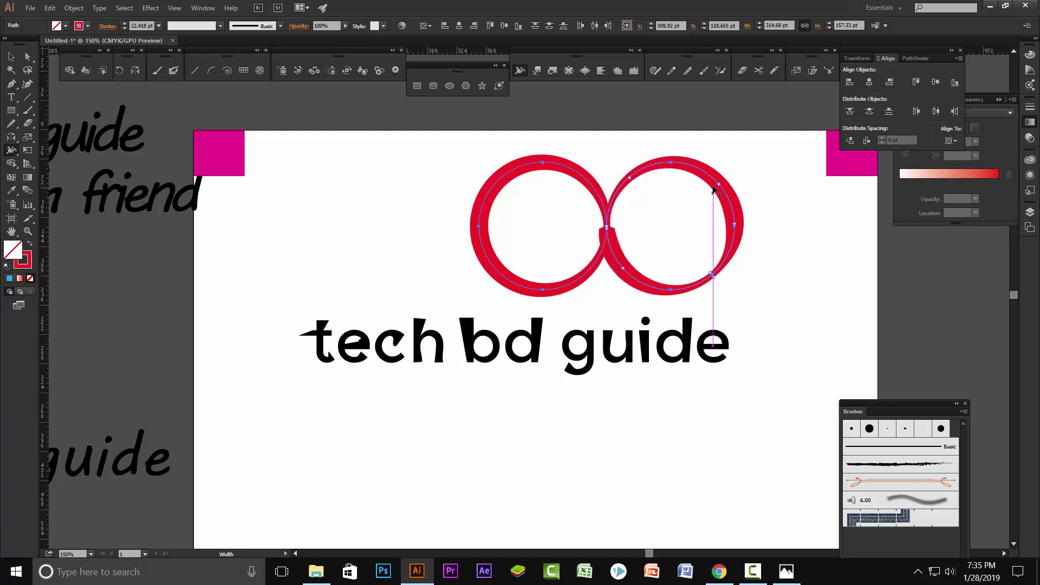
left_click_drag(713, 189, 720, 184)
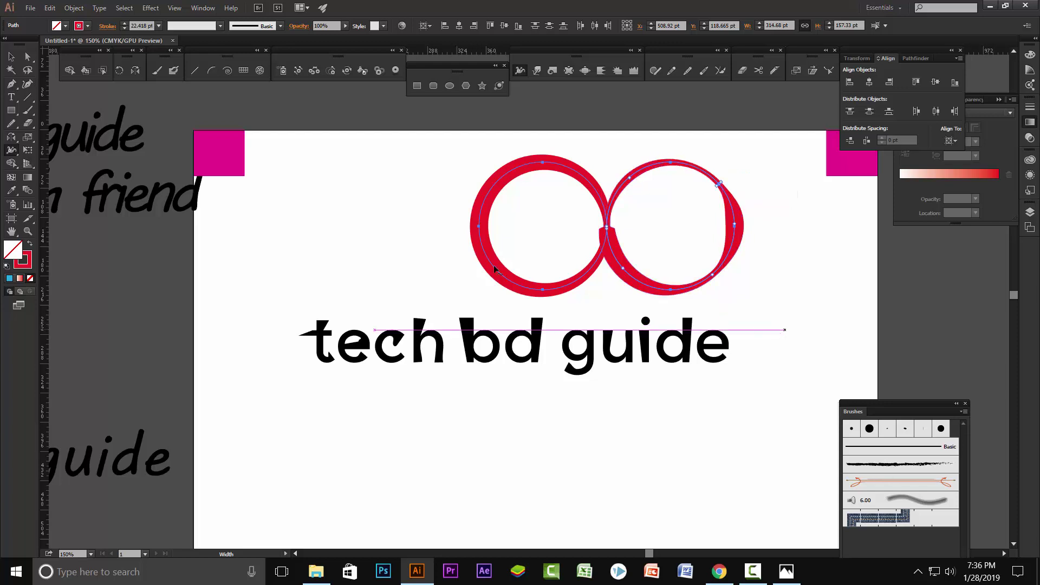
key("v")
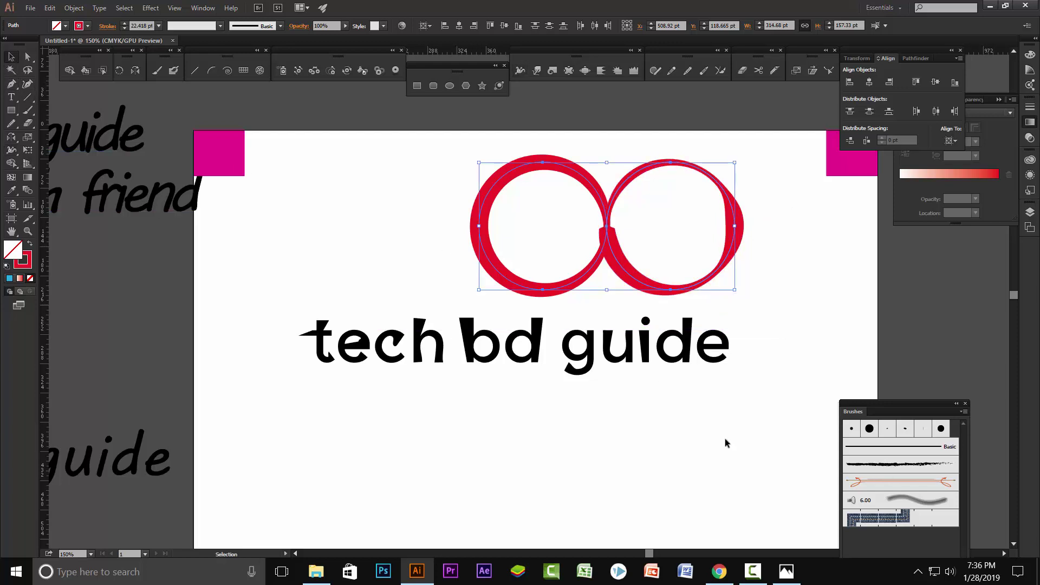